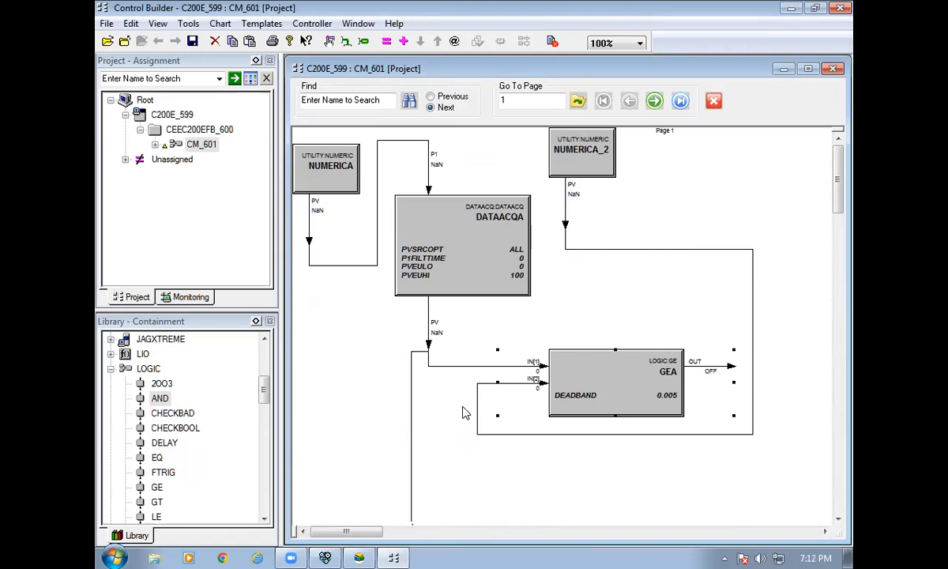
Move NUMERICA_1, LEA, ORA, ORA_1 and ANDA_1 upward so the logic blocks cluster near page 2's top.
{"action": "left_click_drag", "start_coordinate": [324, 309], "coordinate": [322, 136]}
{"action": "scroll", "coordinate": [482, 286], "scroll_direction": "up", "scroll_amount": 2}
{"action": "scroll", "coordinate": [616, 403], "scroll_direction": "down", "scroll_amount": 2}
{"action": "left_click_drag", "start_coordinate": [661, 356], "coordinate": [594, 237]}
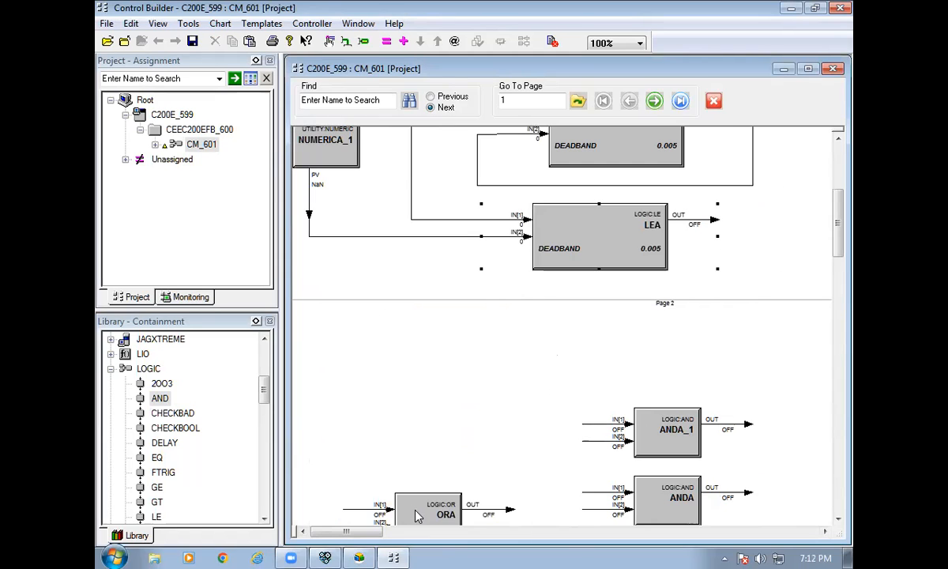
{"action": "left_click_drag", "start_coordinate": [387, 498], "coordinate": [383, 357]}
{"action": "scroll", "coordinate": [419, 430], "scroll_direction": "down", "scroll_amount": 2}
{"action": "left_click_drag", "start_coordinate": [537, 397], "coordinate": [445, 298]}
{"action": "left_click_drag", "start_coordinate": [654, 233], "coordinate": [681, 192]}
Rename ANDA_1 to MOTOR and invert its second input.
{"action": "double_click", "coordinate": [680, 195]}
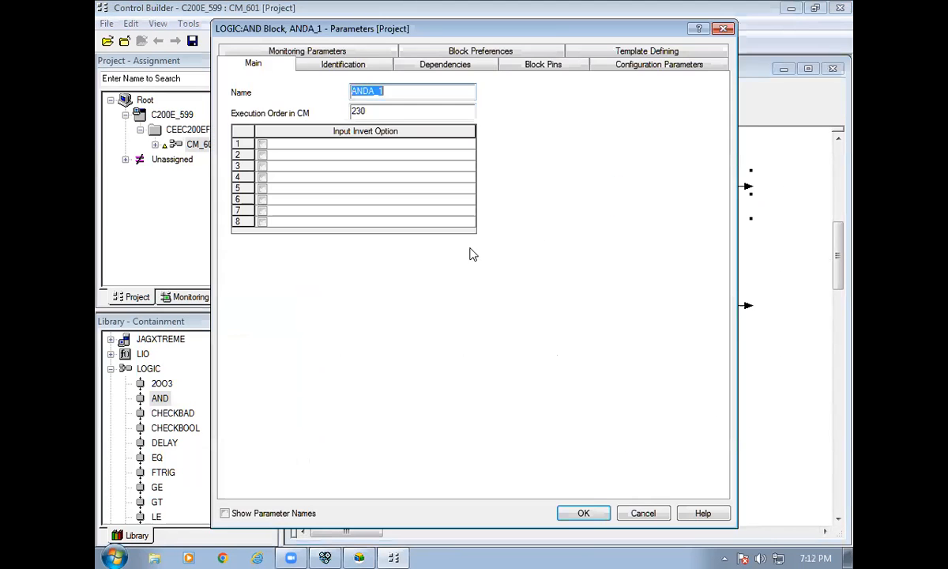
{"action": "type", "text": "MOTOR"}
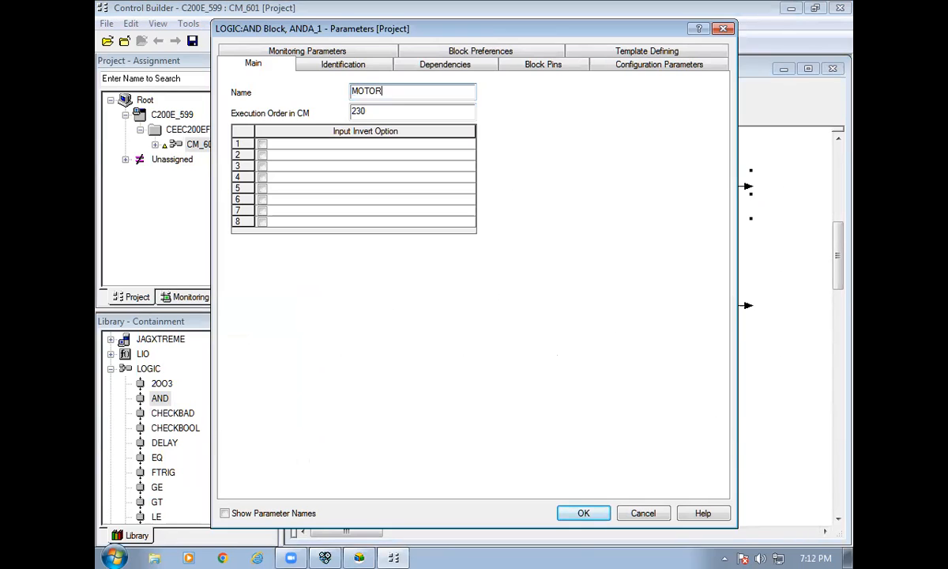
{"action": "key", "text": "Tab"}
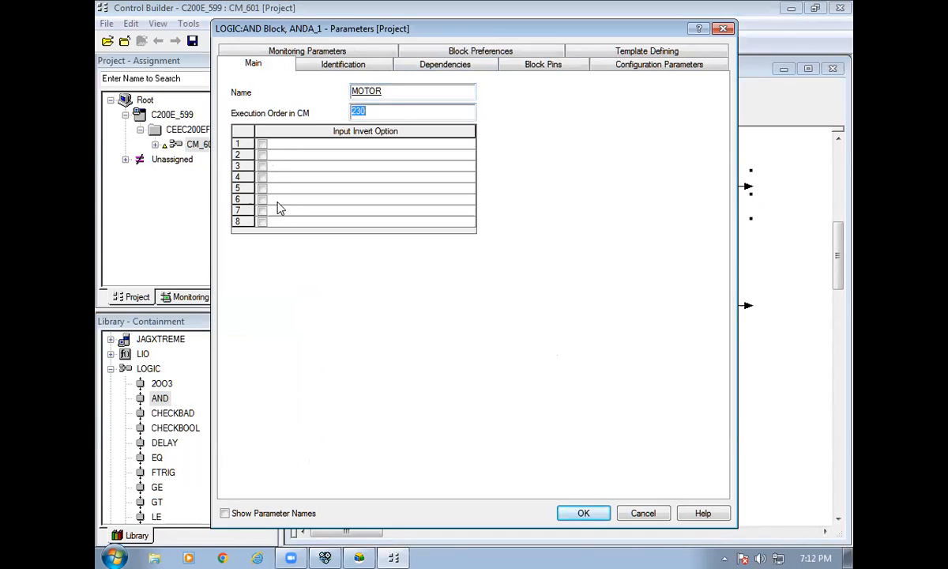
{"action": "left_click", "coordinate": [262, 155]}
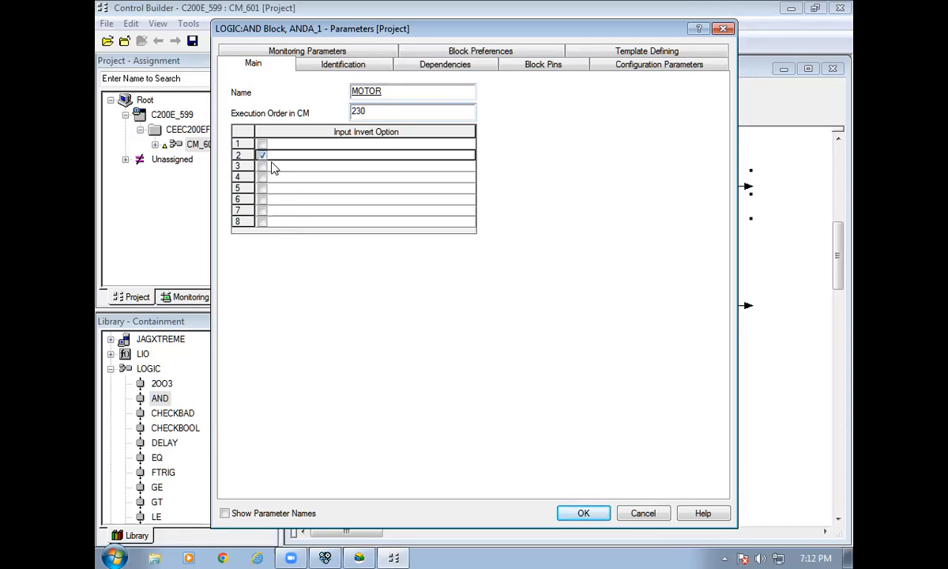
{"action": "left_click", "coordinate": [579, 514]}
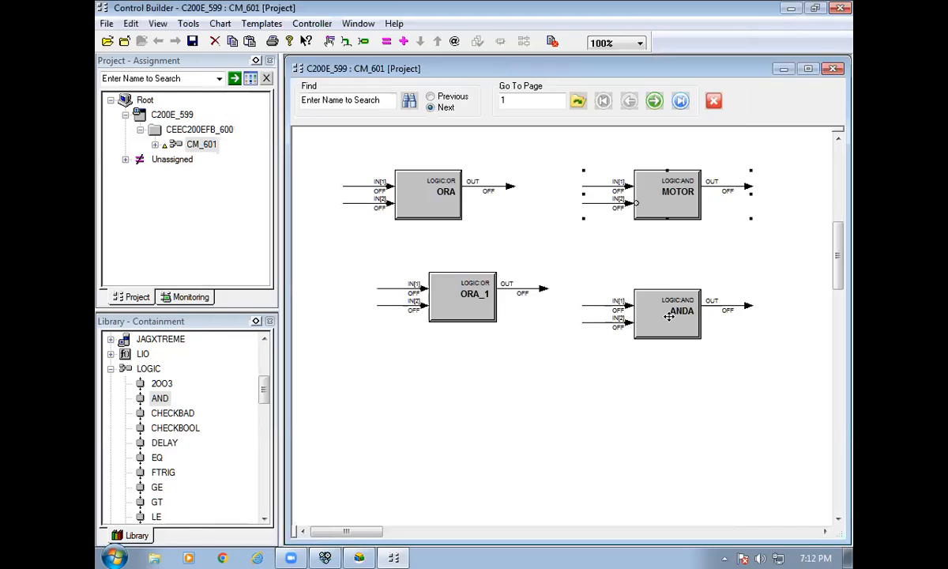
Rename ANDA to VALVE with input 2 inverted, then nudge ORA_1 slightly left.
{"action": "double_click", "coordinate": [668, 316]}
{"action": "type", "text": "VAL"}
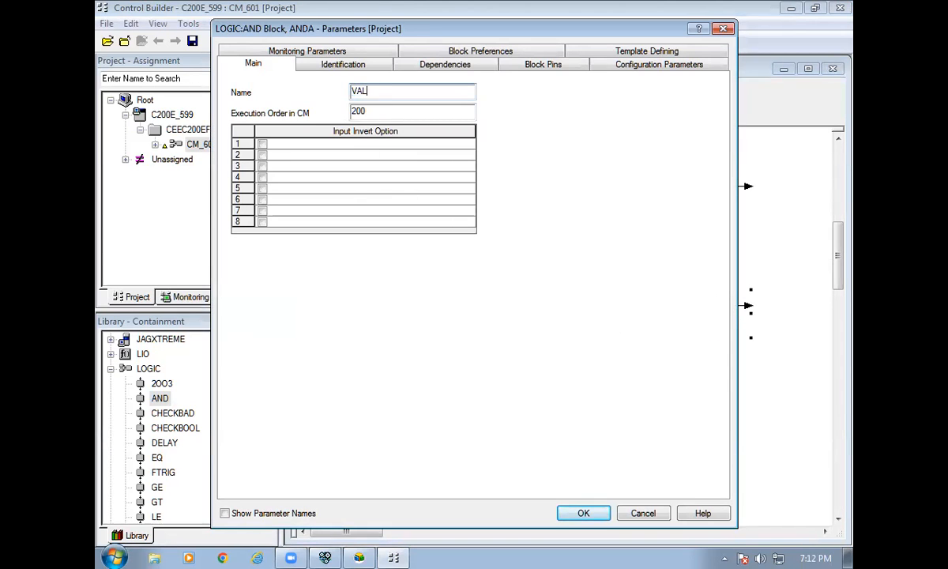
{"action": "type", "text": "VE"}
{"action": "left_click", "coordinate": [262, 154]}
{"action": "left_click", "coordinate": [609, 512]}
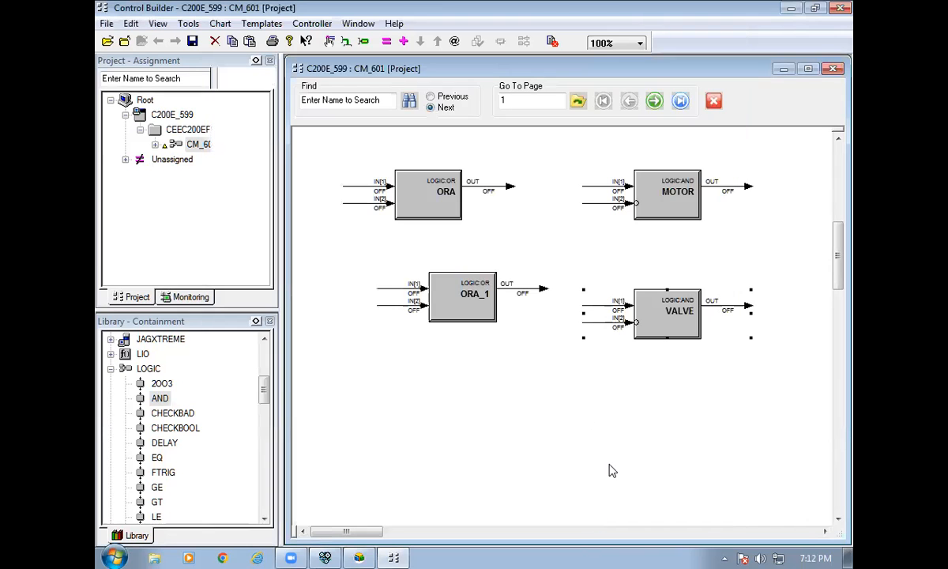
{"action": "left_click", "coordinate": [460, 327]}
{"action": "left_click_drag", "start_coordinate": [461, 327], "coordinate": [460, 327]}
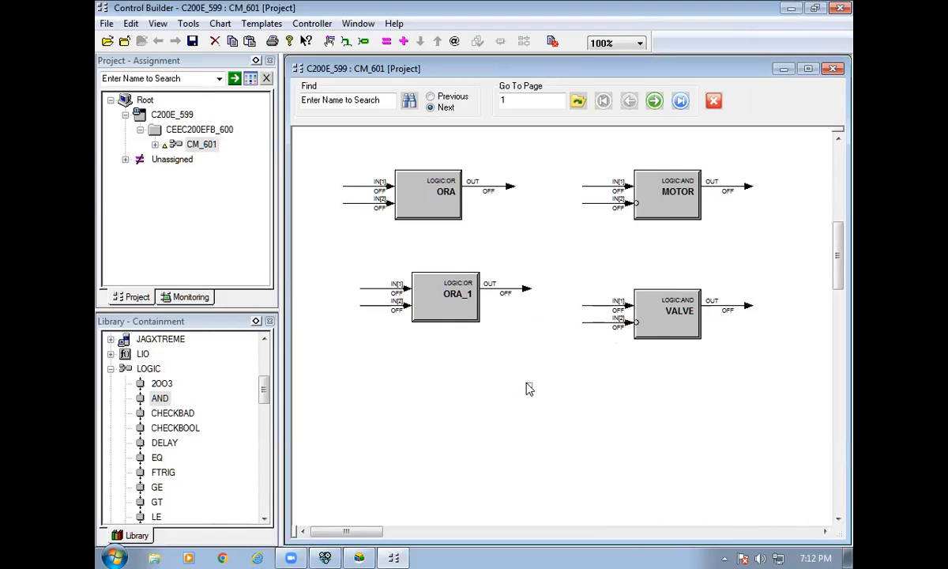
{"action": "left_click", "coordinate": [673, 199]}
In MOTOR's Block Pins, add an INPTINVSTS[3] pin.
{"action": "double_click", "coordinate": [673, 199]}
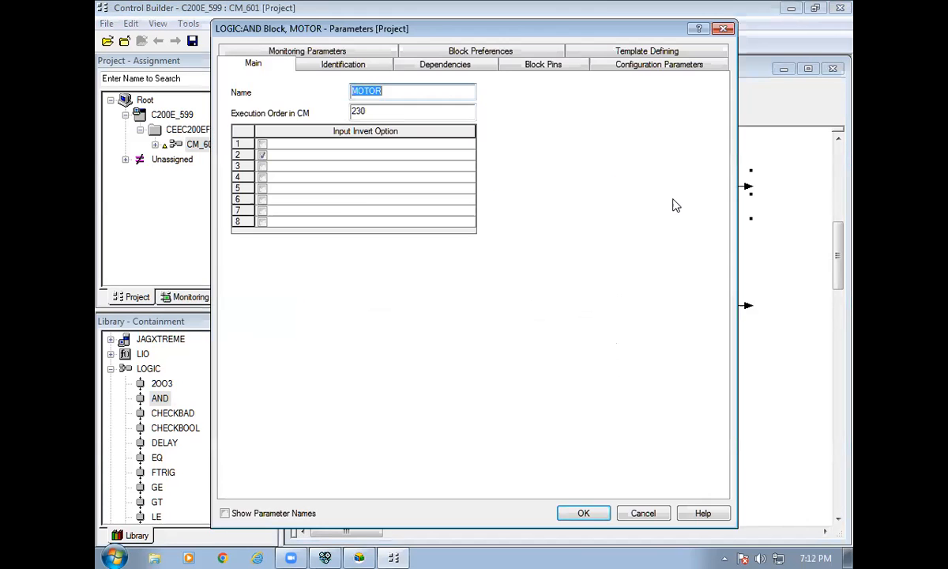
{"action": "left_click", "coordinate": [555, 72]}
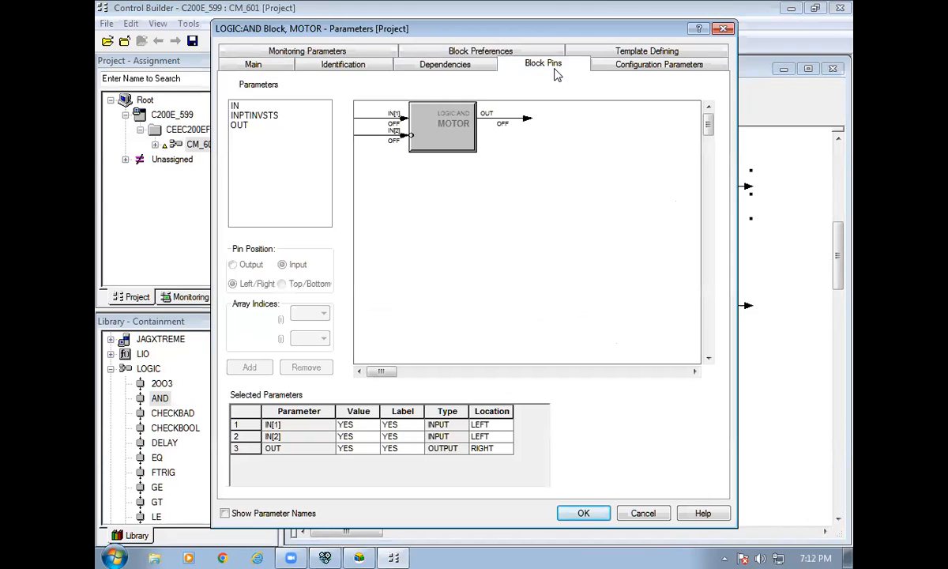
{"action": "left_click", "coordinate": [255, 116]}
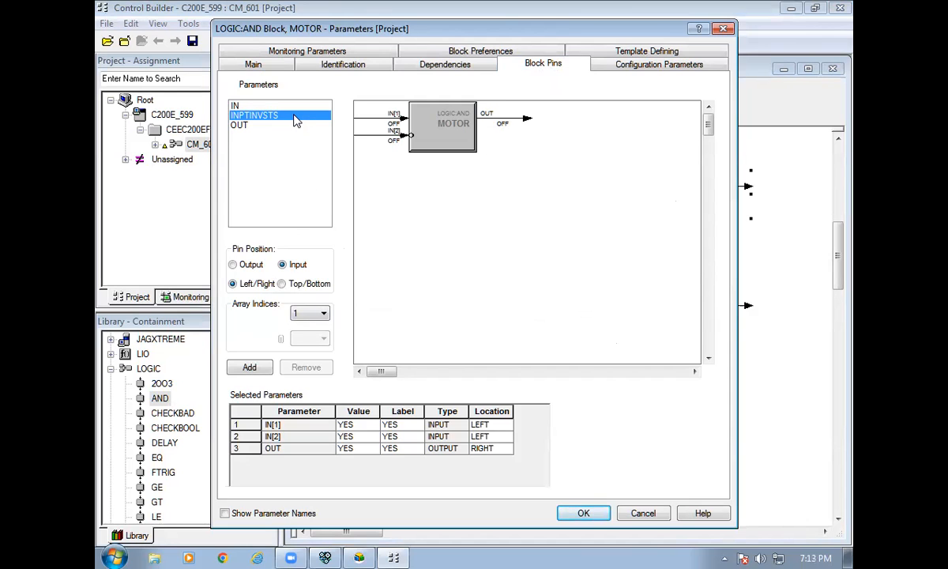
{"action": "left_click", "coordinate": [309, 313]}
{"action": "left_click", "coordinate": [300, 345]}
{"action": "left_click", "coordinate": [250, 368]}
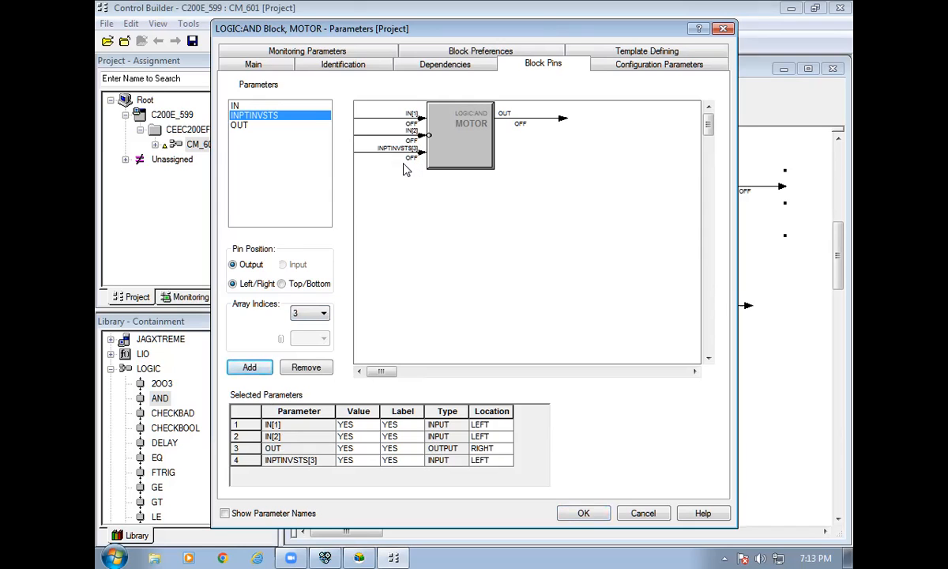
Remove the INPTINVSTS[3] pin and add IN[3] as a left-side input on MOTOR.
{"action": "left_click", "coordinate": [245, 106]}
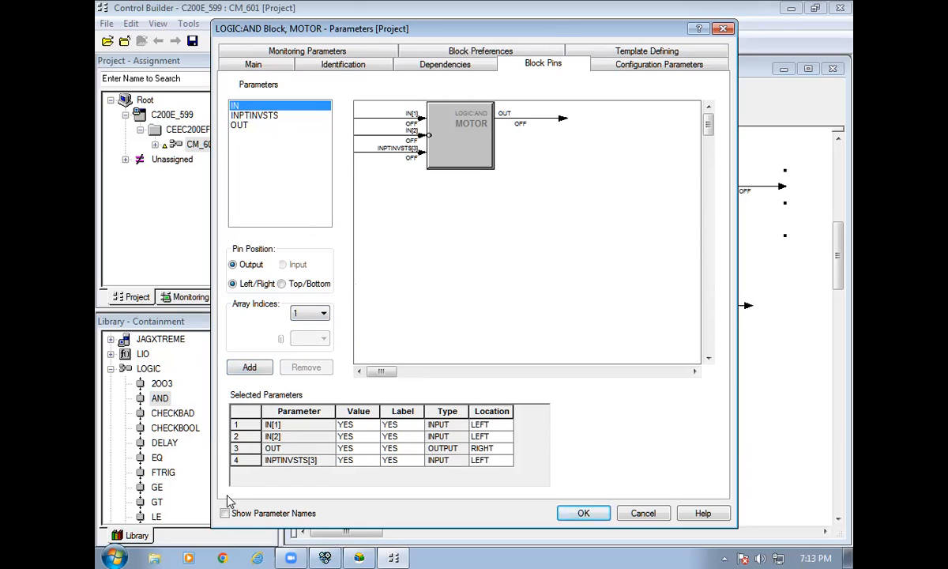
{"action": "left_click", "coordinate": [236, 460]}
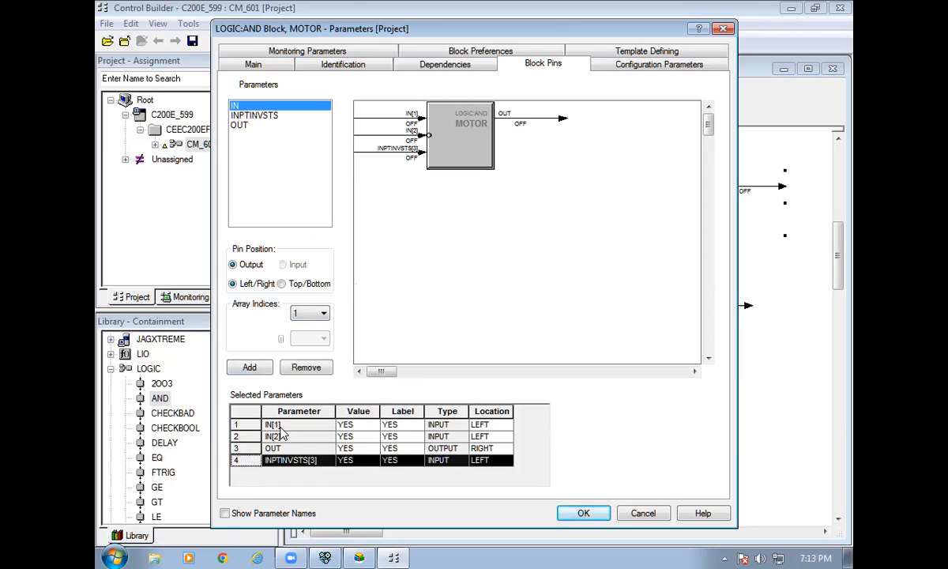
{"action": "left_click", "coordinate": [295, 367]}
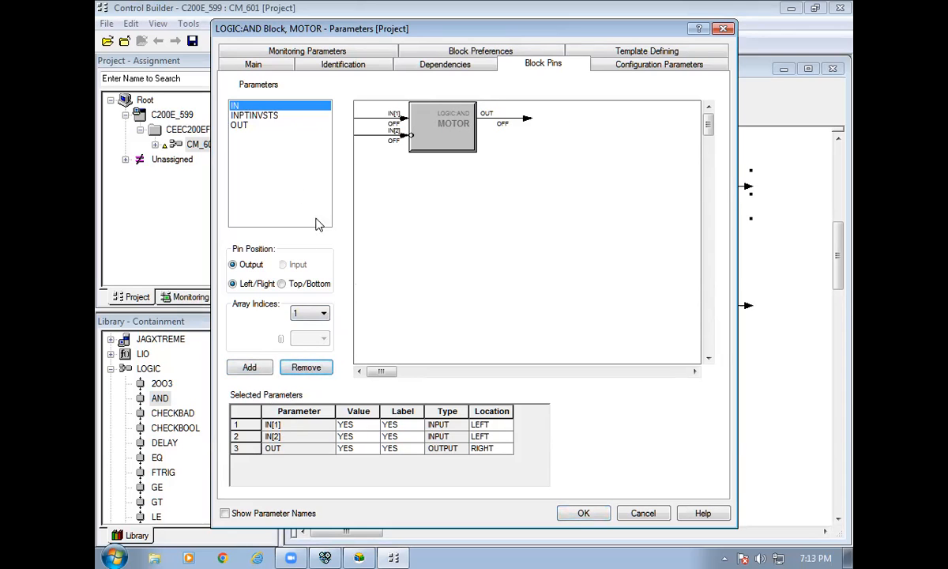
{"action": "left_click", "coordinate": [308, 313]}
{"action": "left_click", "coordinate": [303, 338]}
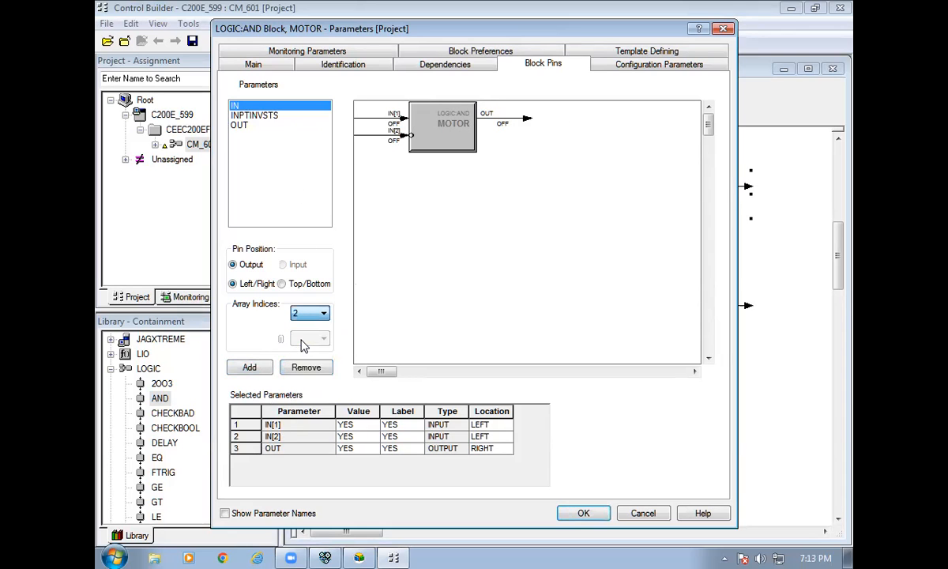
{"action": "left_click", "coordinate": [308, 313]}
{"action": "left_click", "coordinate": [304, 345]}
{"action": "left_click", "coordinate": [249, 366]}
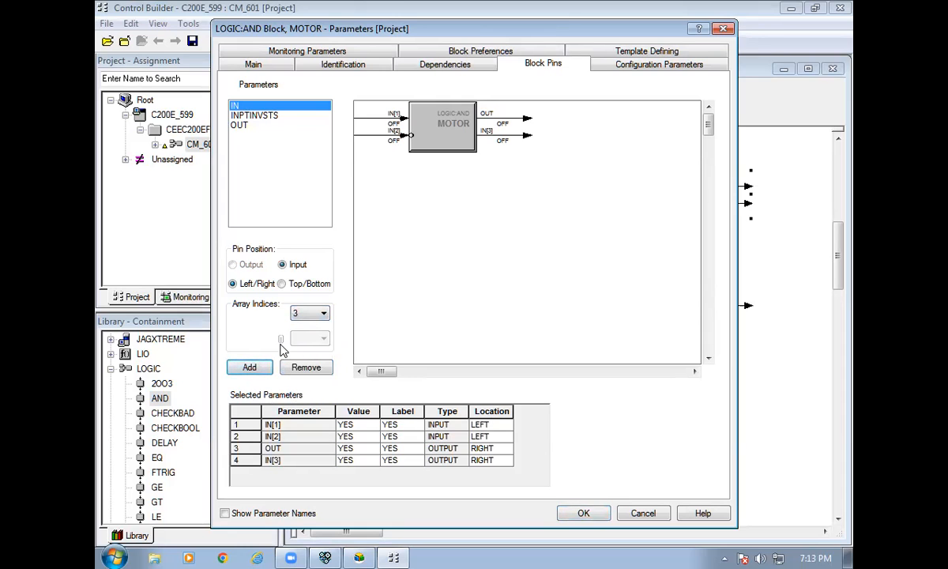
{"action": "left_click", "coordinate": [238, 459]}
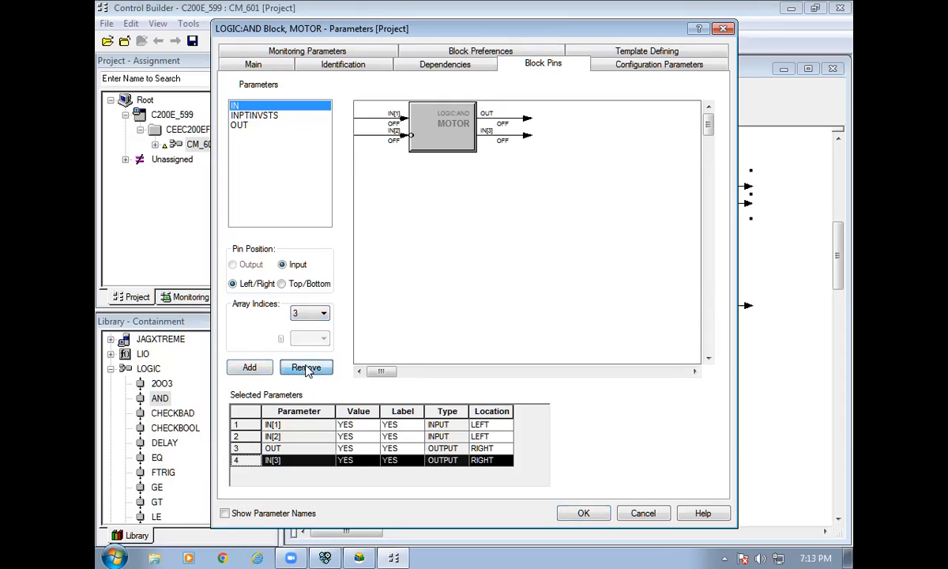
{"action": "left_click", "coordinate": [306, 366]}
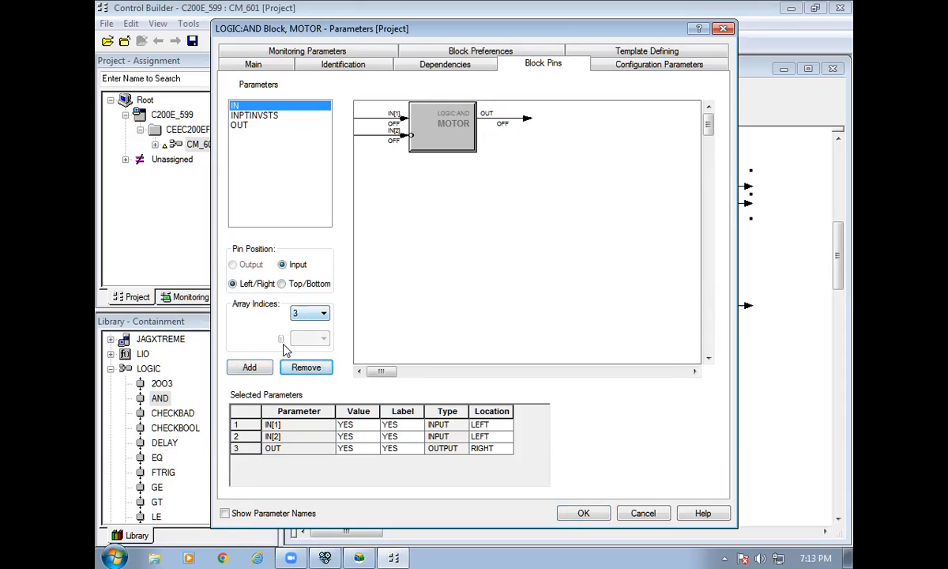
{"action": "left_click", "coordinate": [260, 365]}
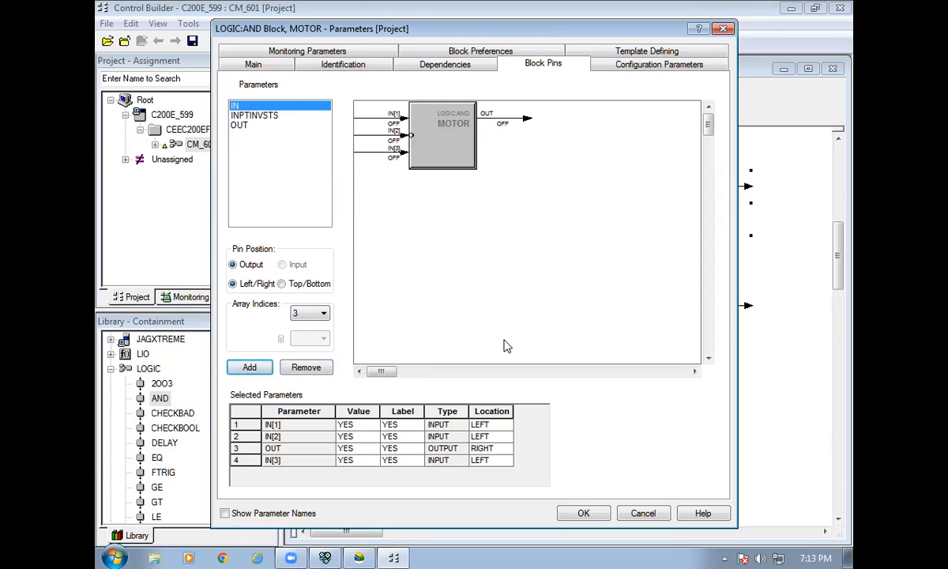
{"action": "left_click", "coordinate": [583, 513]}
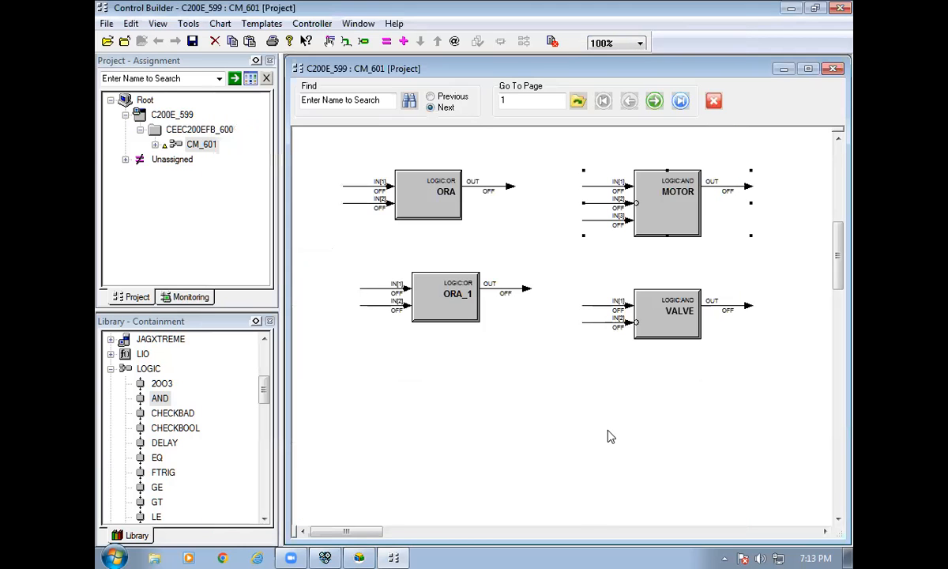
Add IN[3] to VALVE's Block Pins as a left-side input, replacing the misplaced output pin.
{"action": "double_click", "coordinate": [663, 305]}
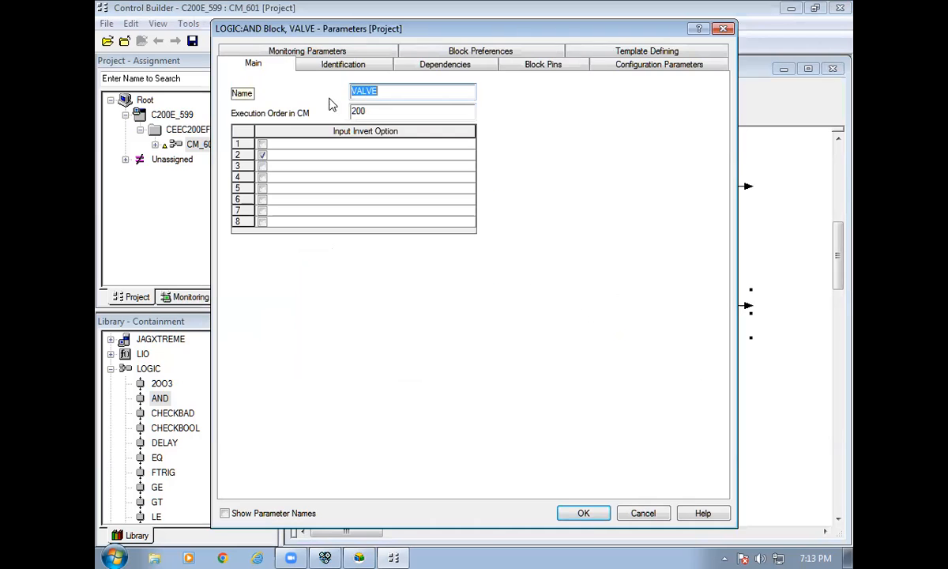
{"action": "left_click", "coordinate": [505, 64]}
{"action": "left_click", "coordinate": [240, 105]}
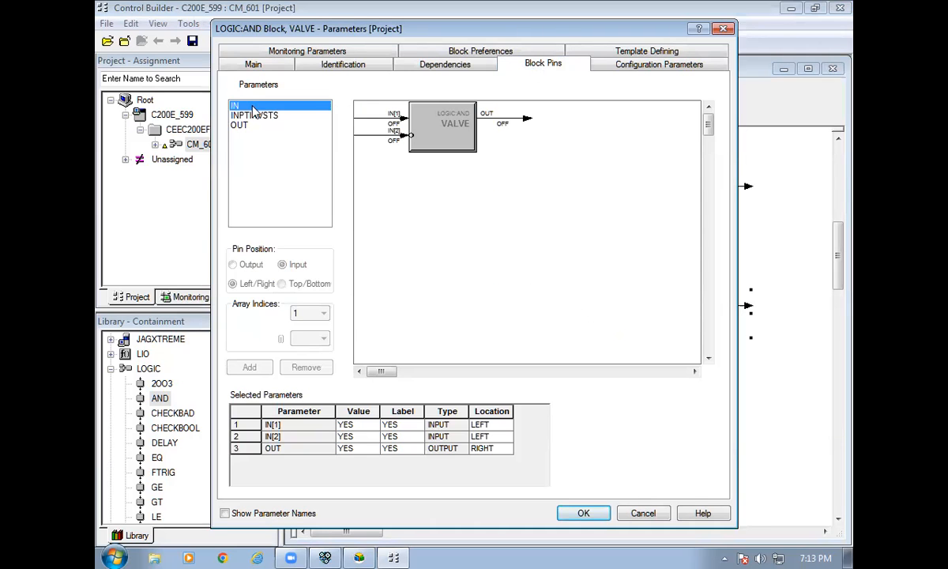
{"action": "left_click", "coordinate": [316, 315]}
{"action": "left_click", "coordinate": [299, 346]}
{"action": "left_click", "coordinate": [250, 367]}
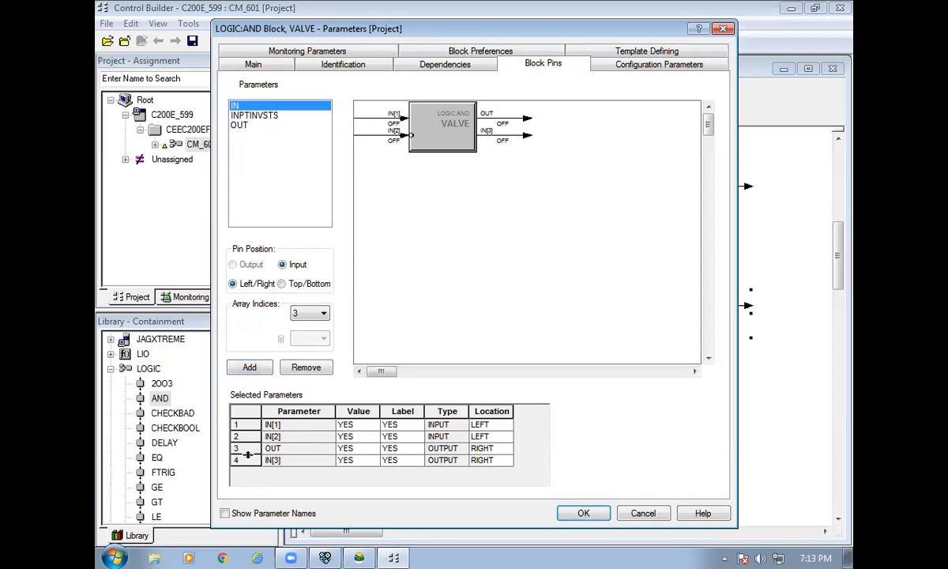
{"action": "left_click", "coordinate": [243, 460]}
{"action": "left_click", "coordinate": [303, 371]}
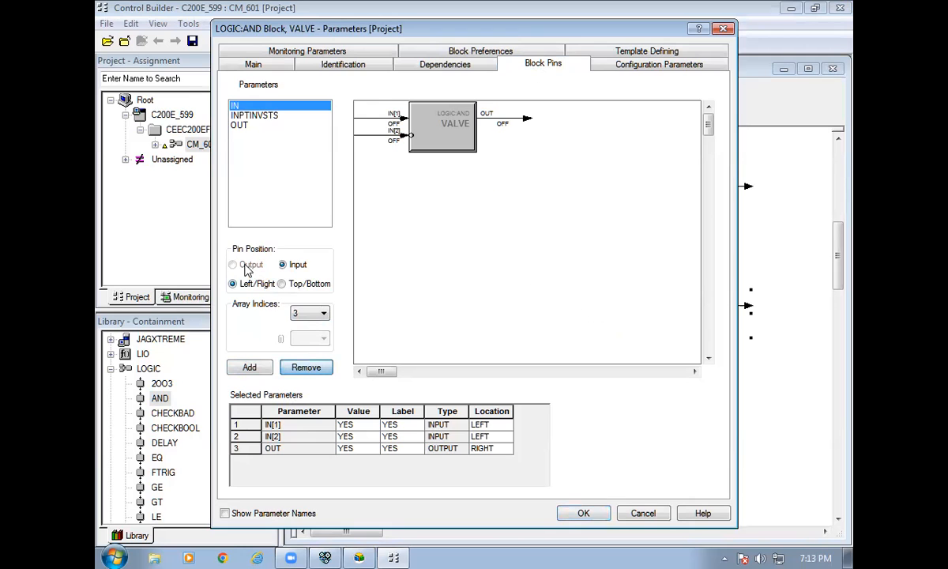
{"action": "left_click", "coordinate": [264, 369]}
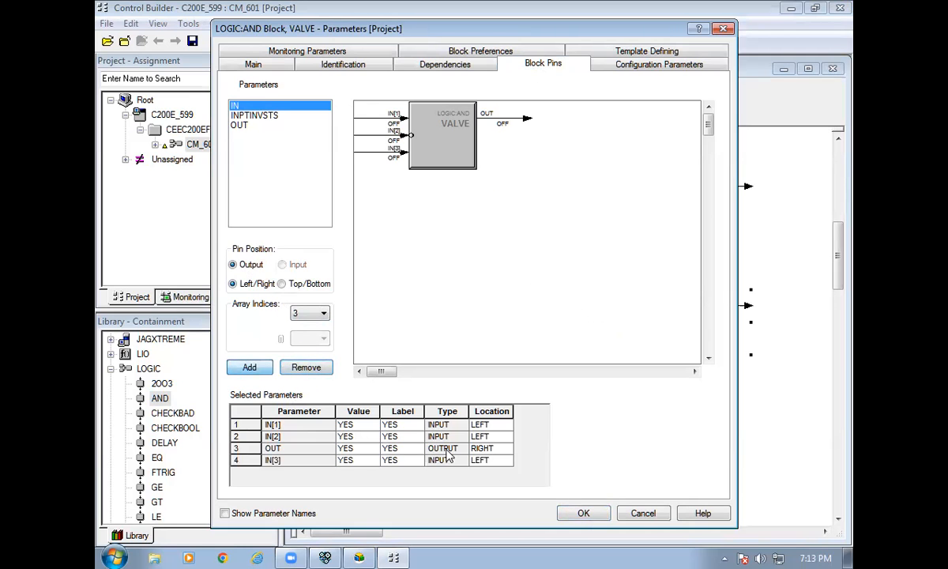
{"action": "left_click", "coordinate": [581, 514]}
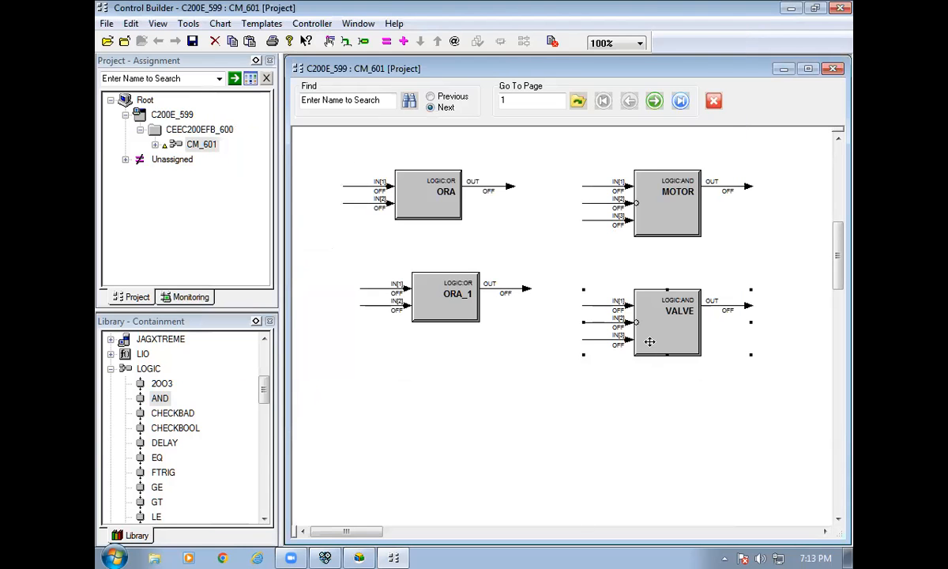
Align the VALVE block under MOTOR on Page 2 and review the chart.
{"action": "scroll", "coordinate": [680, 450], "scroll_direction": "up", "scroll_amount": 6}
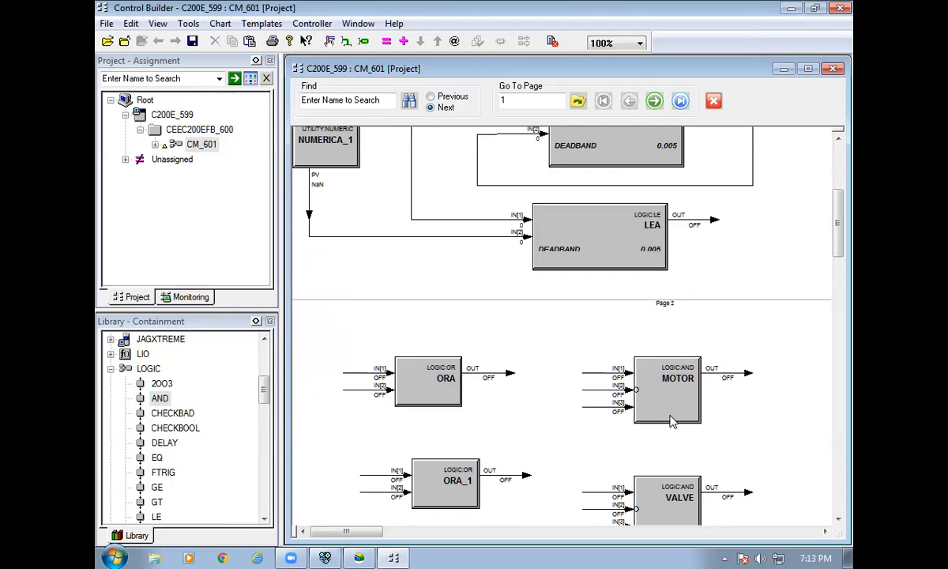
{"action": "scroll", "coordinate": [661, 408], "scroll_direction": "down", "scroll_amount": 3}
{"action": "scroll", "coordinate": [658, 385], "scroll_direction": "up", "scroll_amount": 2}
{"action": "left_click_drag", "start_coordinate": [661, 397], "coordinate": [662, 381]}
{"action": "left_click_drag", "start_coordinate": [631, 476], "coordinate": [649, 458]}
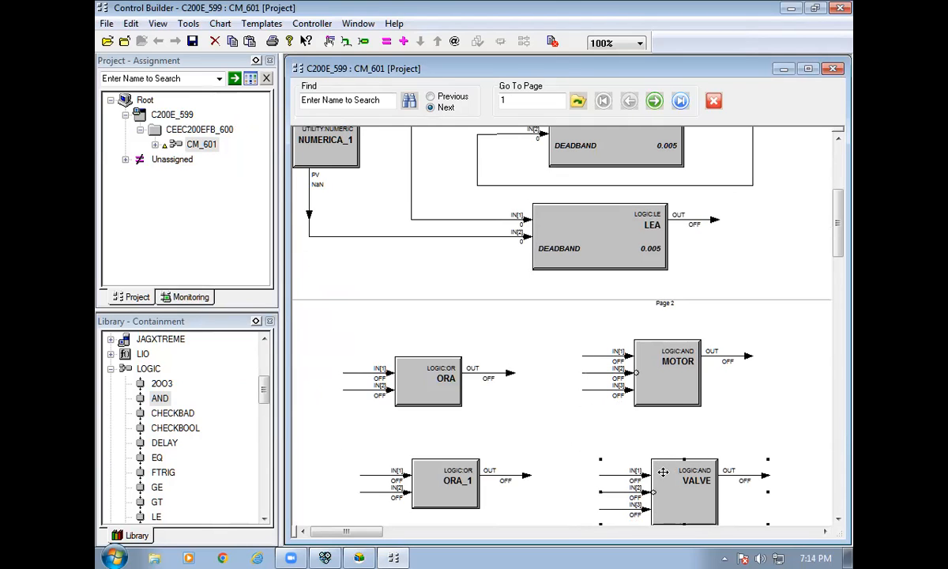
{"action": "left_click_drag", "start_coordinate": [662, 481], "coordinate": [645, 479]}
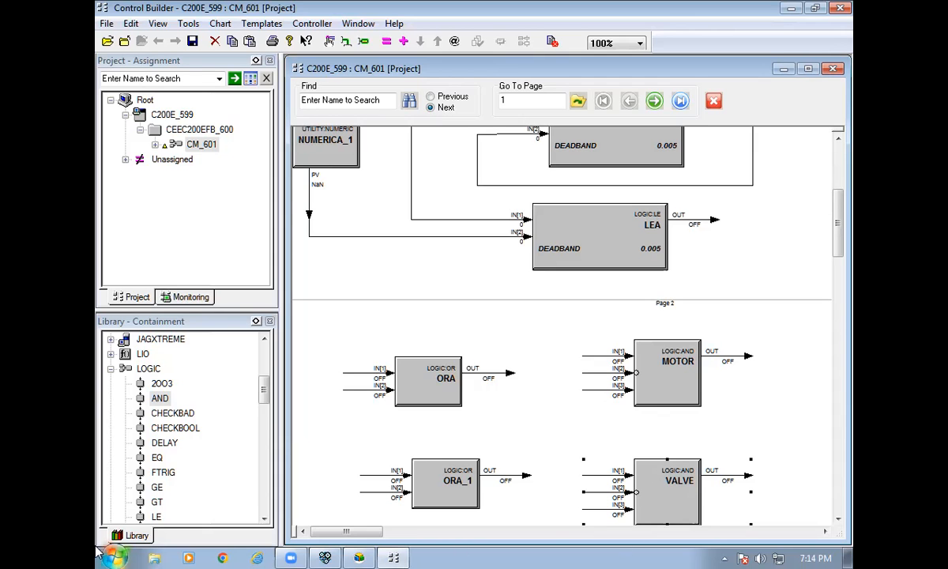
{"action": "scroll", "coordinate": [565, 383], "scroll_direction": "up", "scroll_amount": 4}
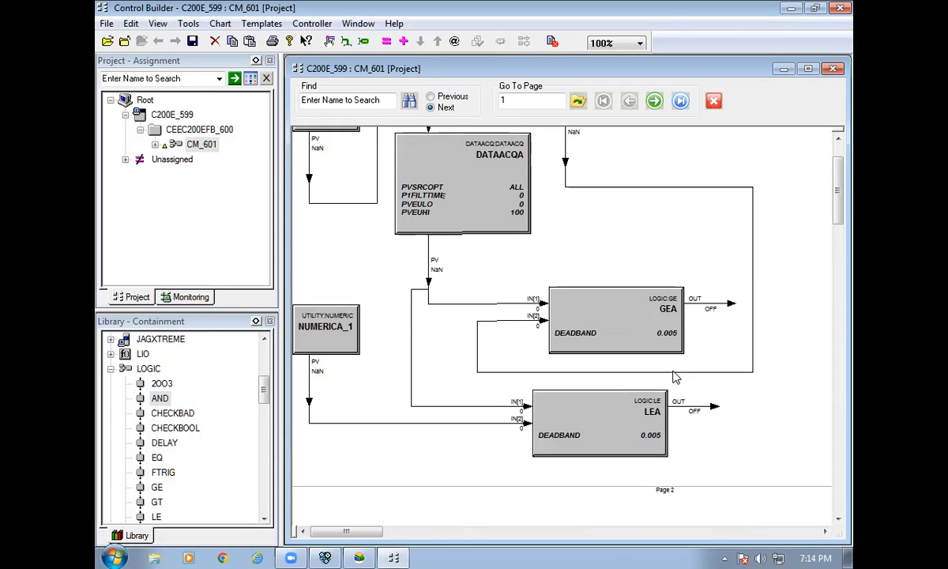
{"action": "scroll", "coordinate": [652, 368], "scroll_direction": "down", "scroll_amount": 3}
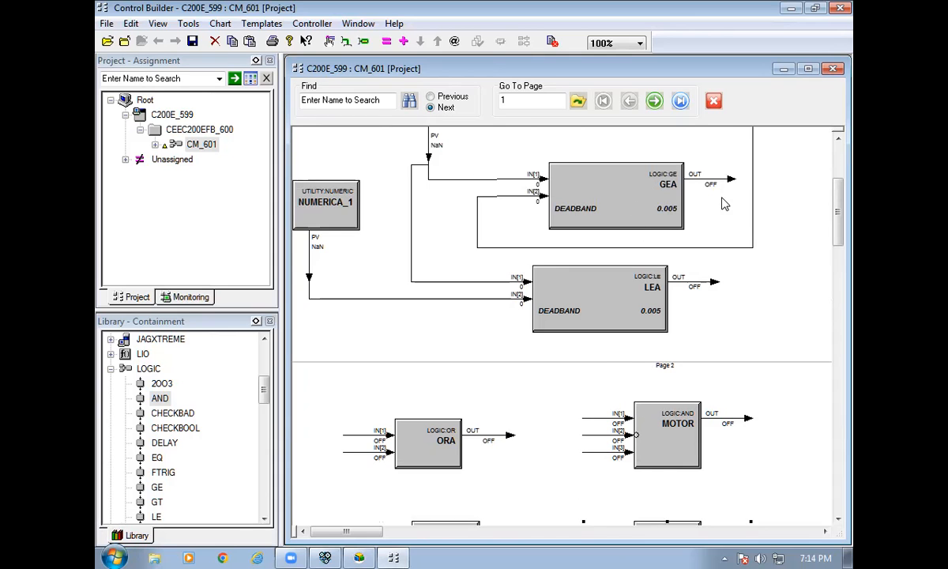
{"action": "scroll", "coordinate": [695, 212], "scroll_direction": "down", "scroll_amount": 3}
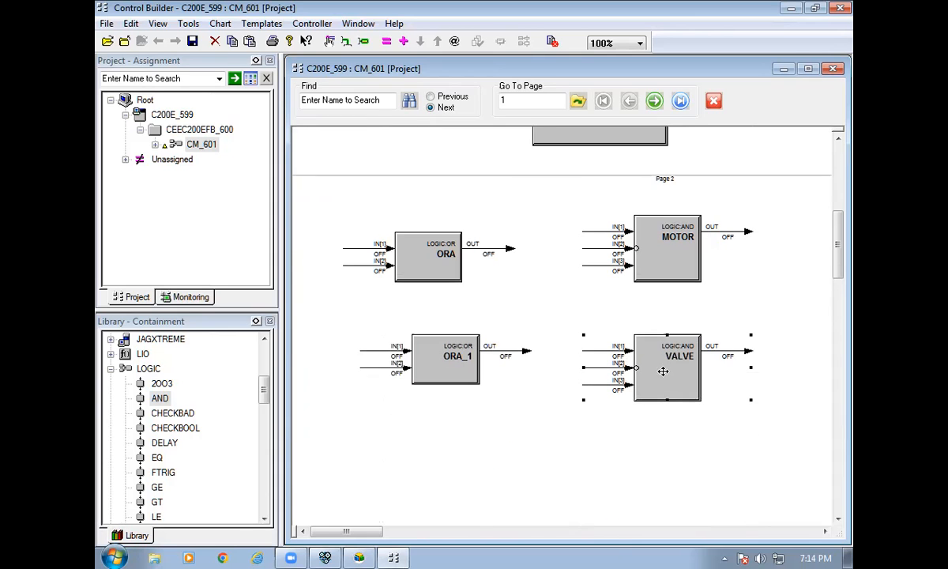
{"action": "scroll", "coordinate": [663, 371], "scroll_direction": "up", "scroll_amount": 3}
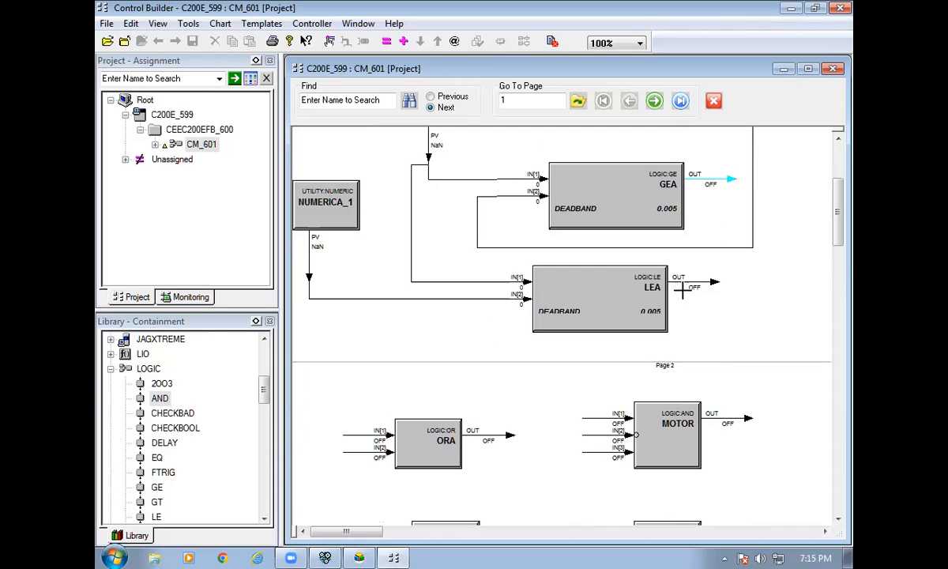
{"action": "scroll", "coordinate": [682, 290], "scroll_direction": "down", "scroll_amount": 3}
Wire the off-page signal to ORA_1 IN[1], ORA_1→VALVE IN[1], VALVE→ORA_1 IN[2], and LEA→VALVE IN[2].
{"action": "left_click", "coordinate": [371, 348]}
{"action": "left_click_drag", "start_coordinate": [475, 362], "coordinate": [492, 378]}
{"action": "left_click", "coordinate": [543, 367]}
{"action": "left_click", "coordinate": [594, 351]}
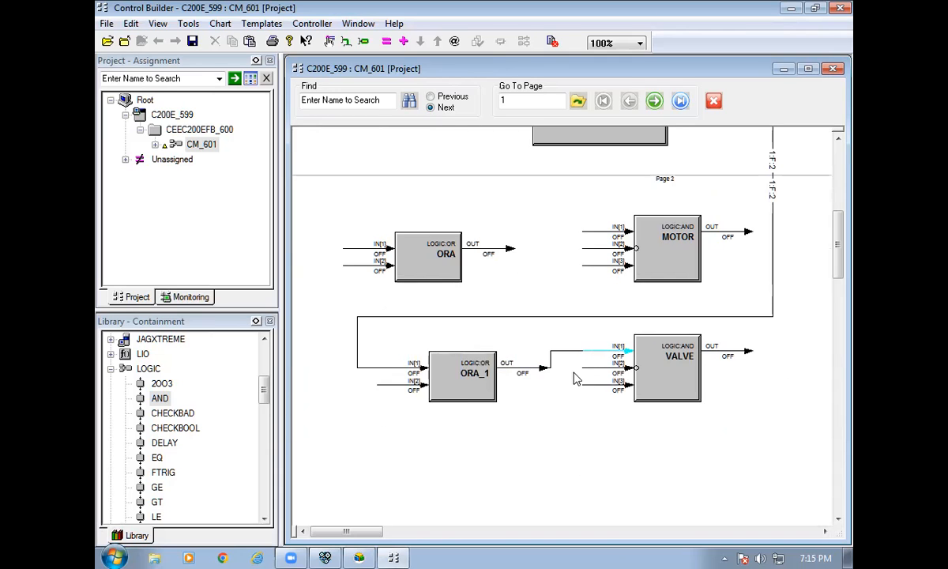
{"action": "left_click", "coordinate": [746, 351]}
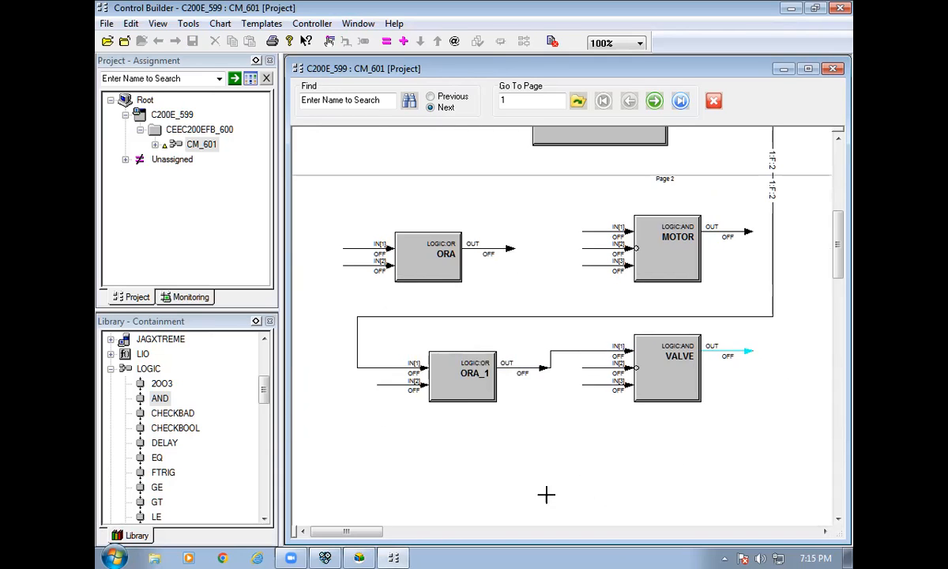
{"action": "left_click", "coordinate": [377, 385]}
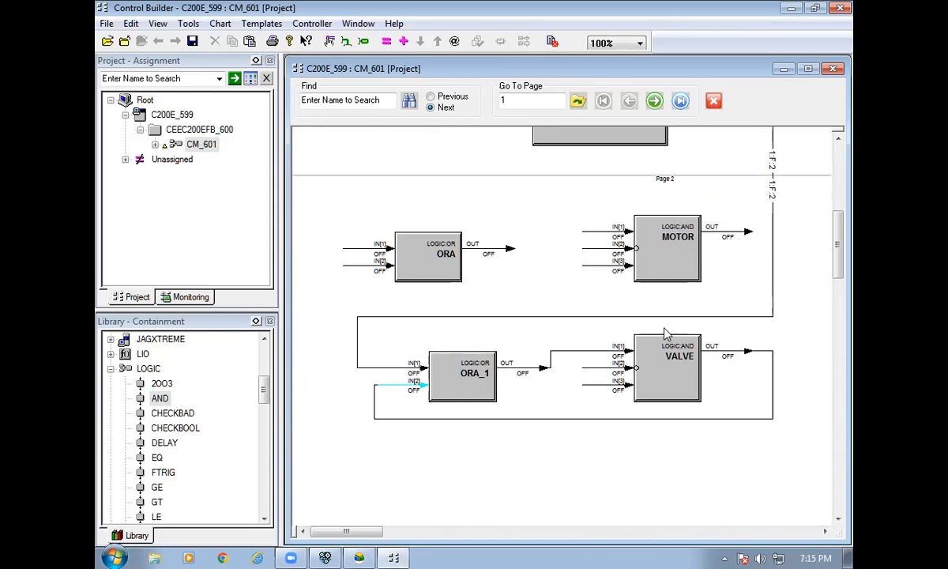
{"action": "scroll", "coordinate": [666, 332], "scroll_direction": "up", "scroll_amount": 3}
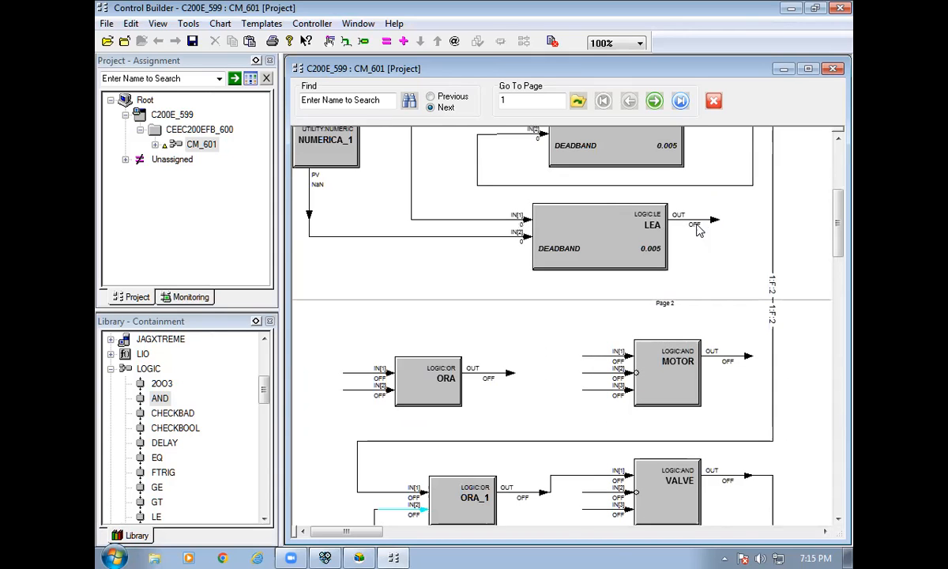
{"action": "scroll", "coordinate": [687, 296], "scroll_direction": "down", "scroll_amount": 3}
{"action": "left_click_drag", "start_coordinate": [600, 364], "coordinate": [691, 383]}
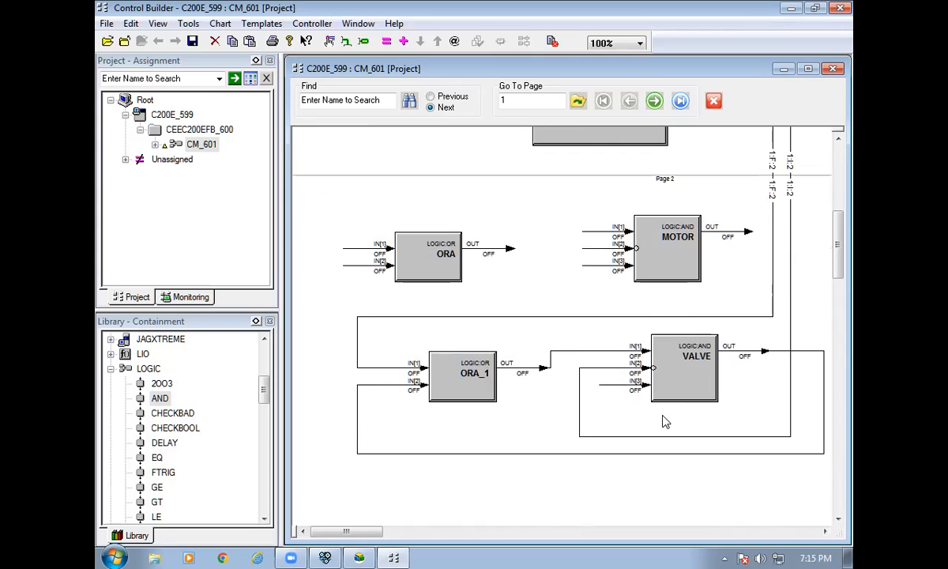
Wire LEA→ORA IN[1], ORA→MOTOR IN[1], MOTOR→ORA IN[2], and GEA→MOTOR IN[2].
{"action": "scroll", "coordinate": [647, 365], "scroll_direction": "up", "scroll_amount": 5}
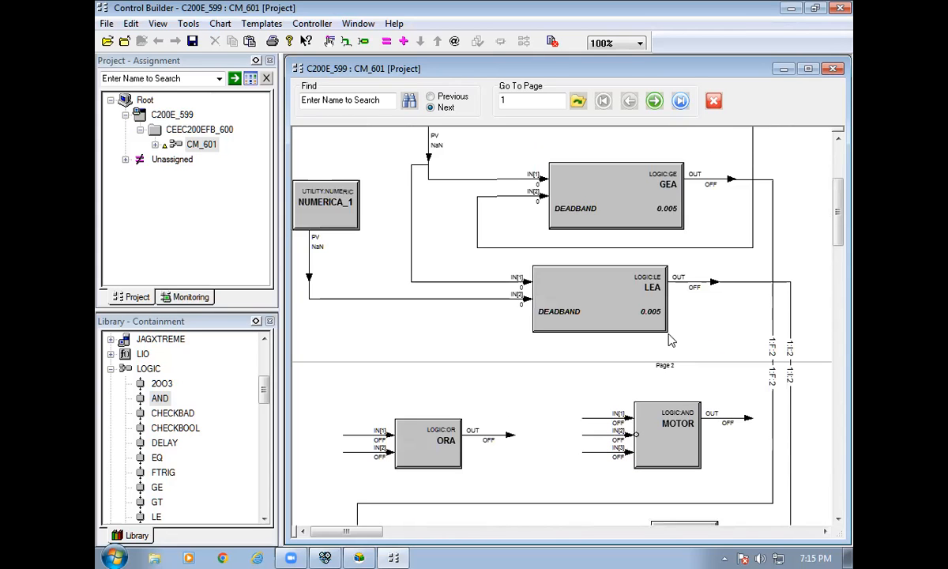
{"action": "left_click", "coordinate": [711, 281]}
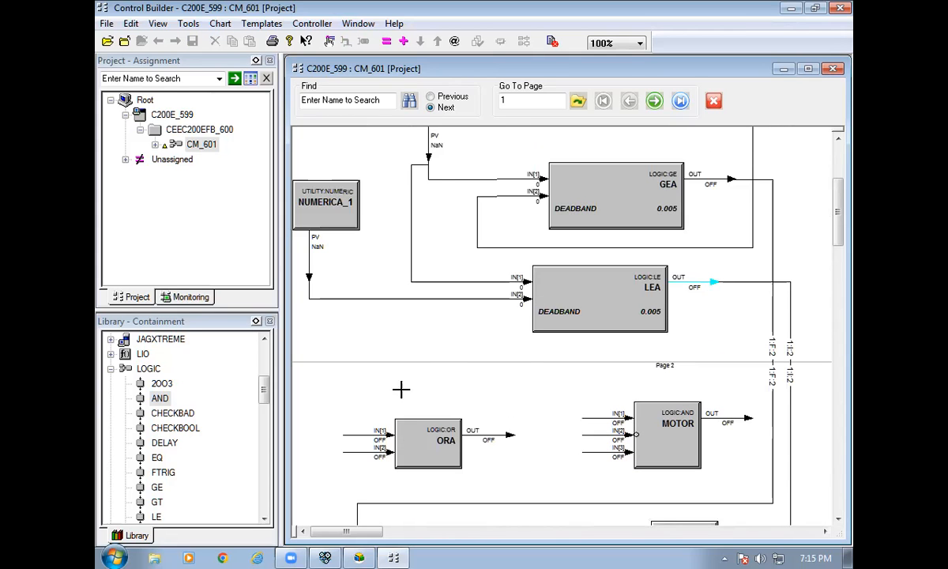
{"action": "left_click", "coordinate": [353, 427]}
{"action": "left_click", "coordinate": [508, 433]}
{"action": "left_click", "coordinate": [597, 415]}
{"action": "left_click", "coordinate": [739, 425]}
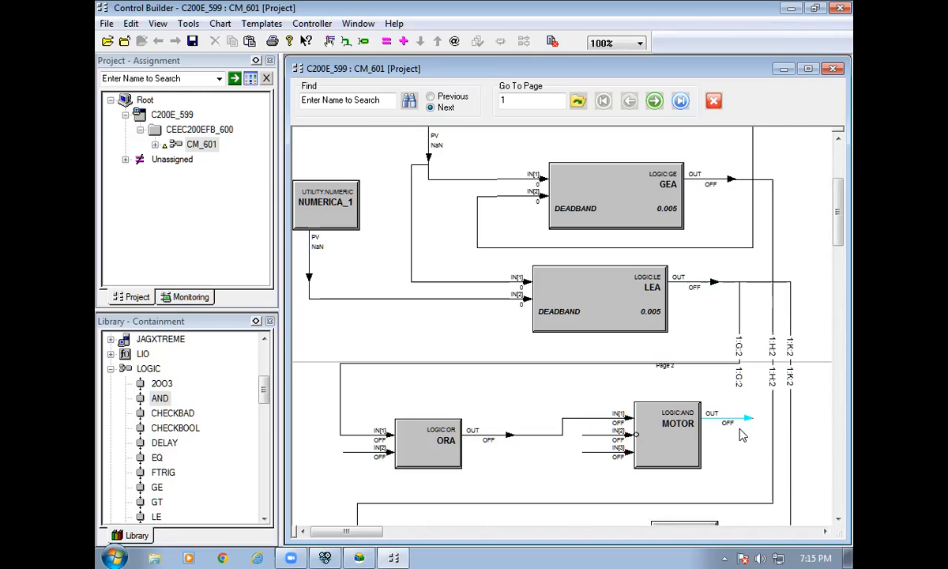
{"action": "left_click", "coordinate": [360, 451]}
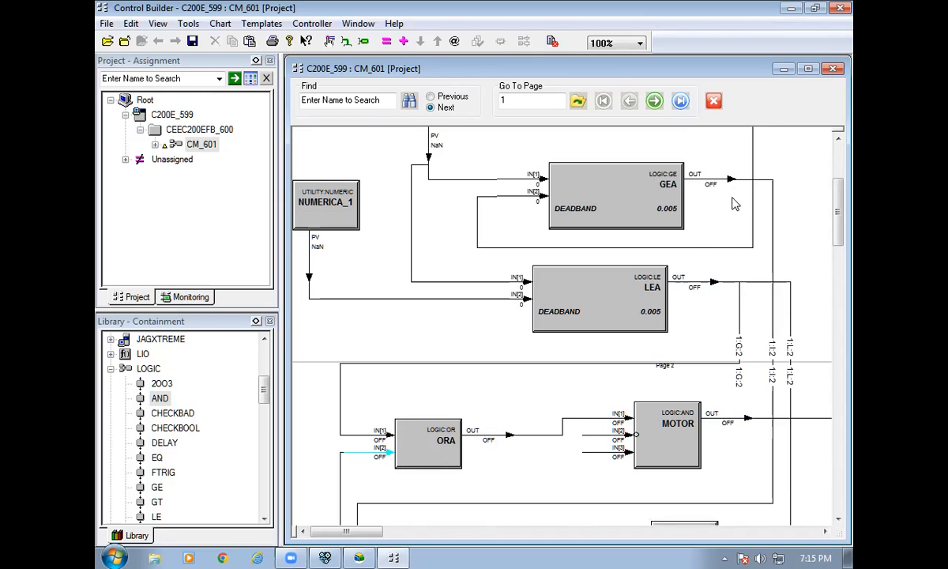
{"action": "left_click", "coordinate": [689, 176]}
{"action": "left_click", "coordinate": [623, 434]}
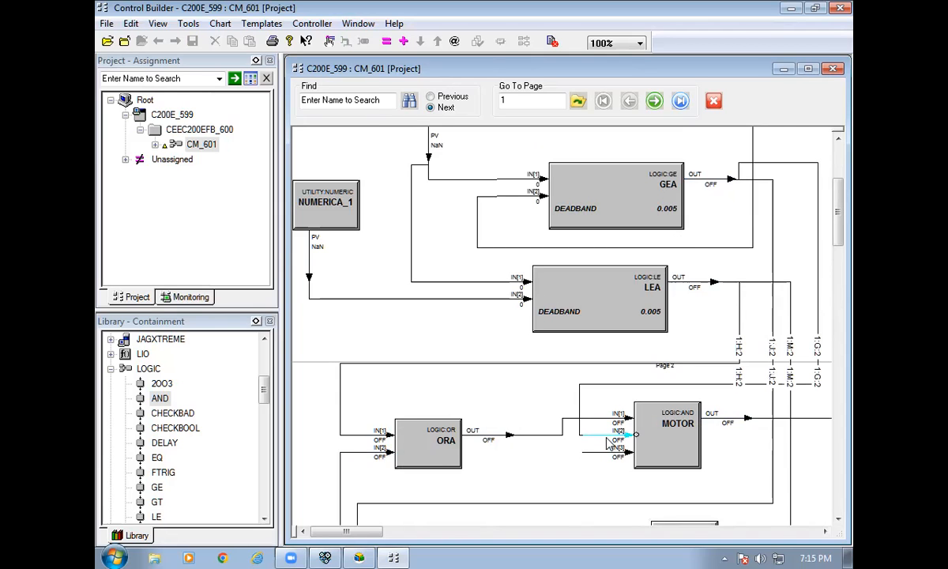
Realign ORA, MOTOR, ORA_1 and VALVE into tidier positions on Page 2.
{"action": "left_click_drag", "start_coordinate": [423, 451], "coordinate": [387, 397]}
{"action": "left_click_drag", "start_coordinate": [635, 416], "coordinate": [636, 399]}
{"action": "scroll", "coordinate": [598, 464], "scroll_direction": "down", "scroll_amount": 5}
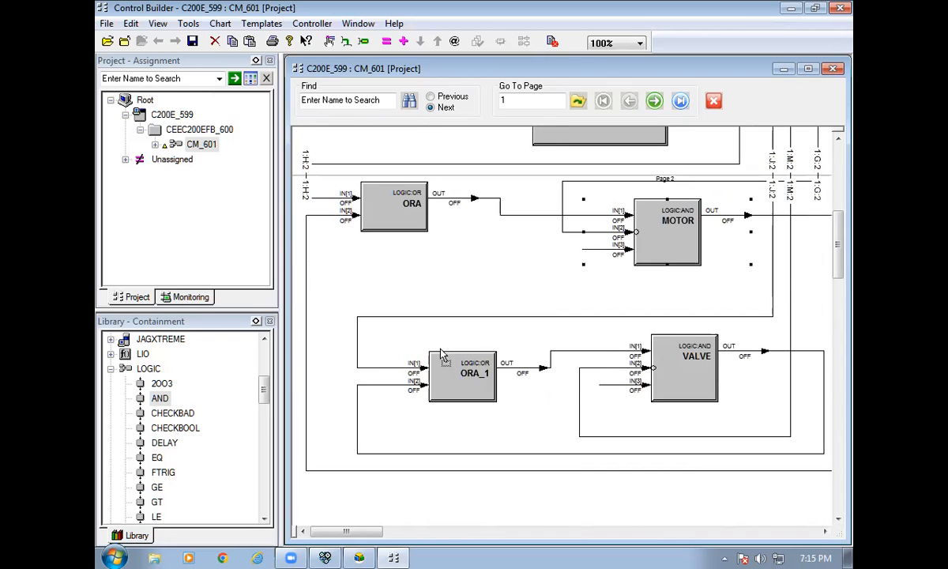
{"action": "left_click", "coordinate": [417, 335]}
{"action": "left_click", "coordinate": [683, 379]}
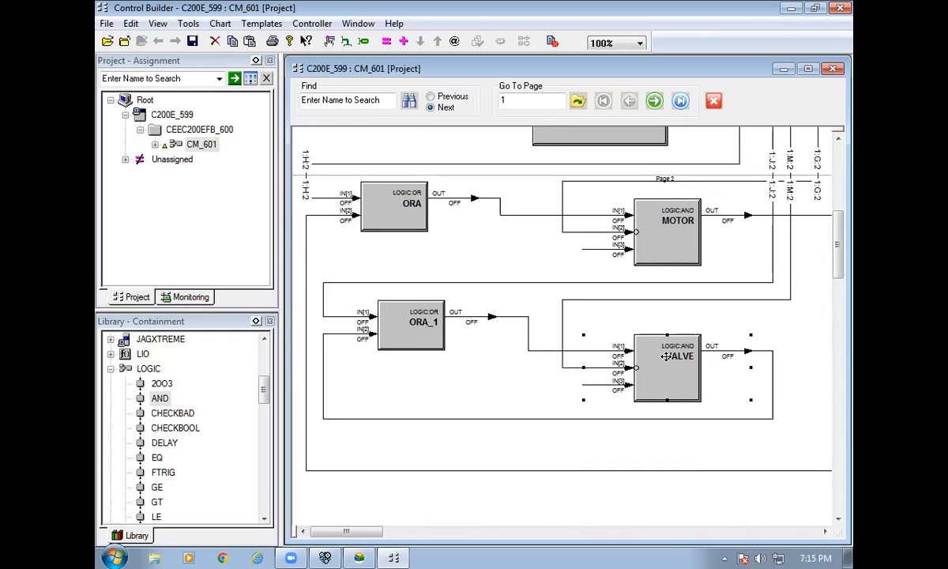
{"action": "scroll", "coordinate": [556, 307], "scroll_direction": "up", "scroll_amount": 2}
{"action": "scroll", "coordinate": [557, 306], "scroll_direction": "up", "scroll_amount": 7}
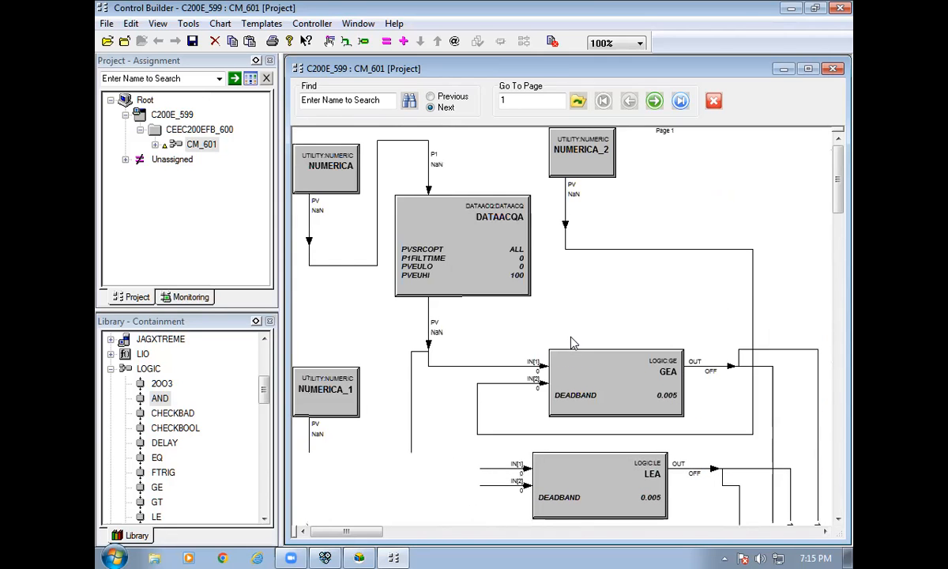
{"action": "scroll", "coordinate": [619, 326], "scroll_direction": "down", "scroll_amount": 5}
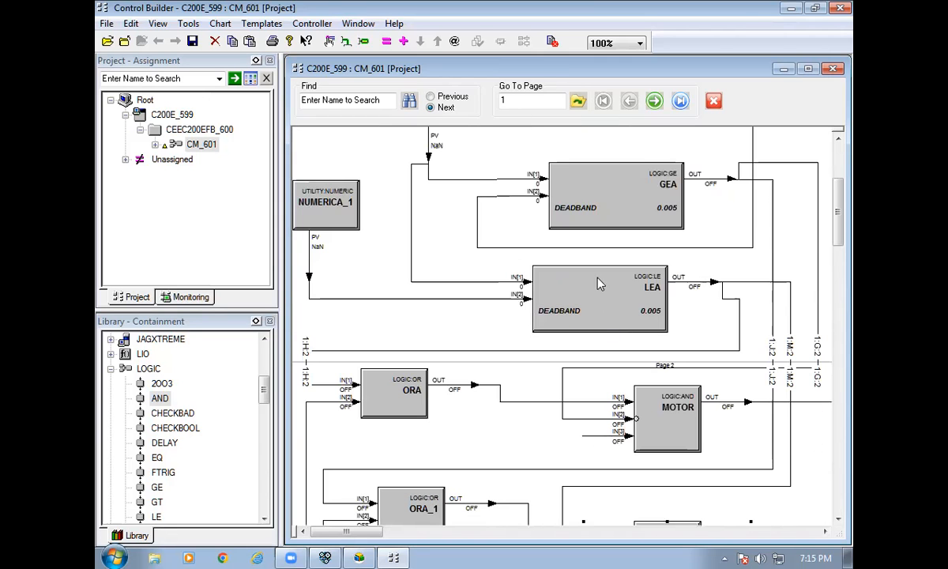
{"action": "left_click_drag", "start_coordinate": [597, 228], "coordinate": [579, 227]}
{"action": "scroll", "coordinate": [567, 286], "scroll_direction": "down", "scroll_amount": 6}
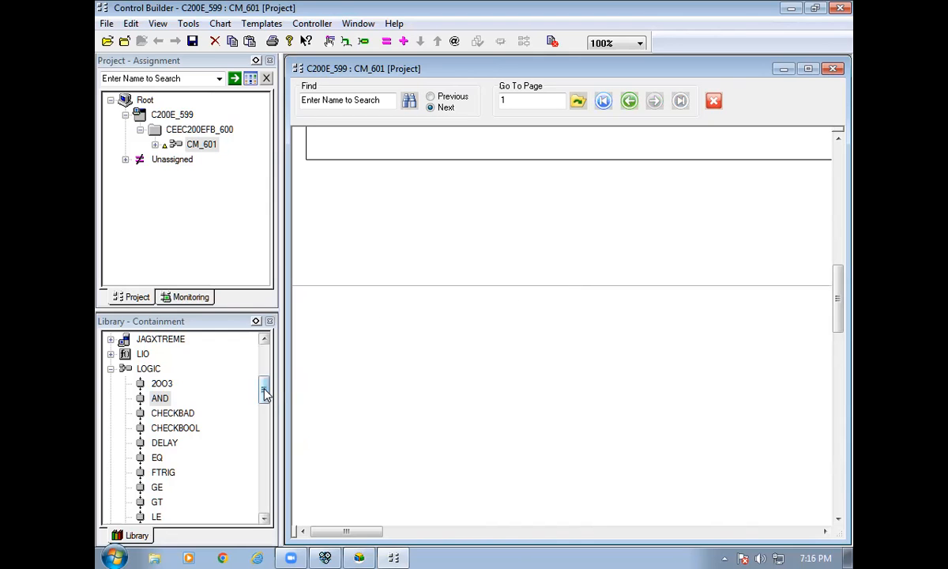
Place an AND block, an OR block and two UTILITY FLAG blocks on Page 3.
{"action": "left_click_drag", "start_coordinate": [162, 397], "coordinate": [598, 309]}
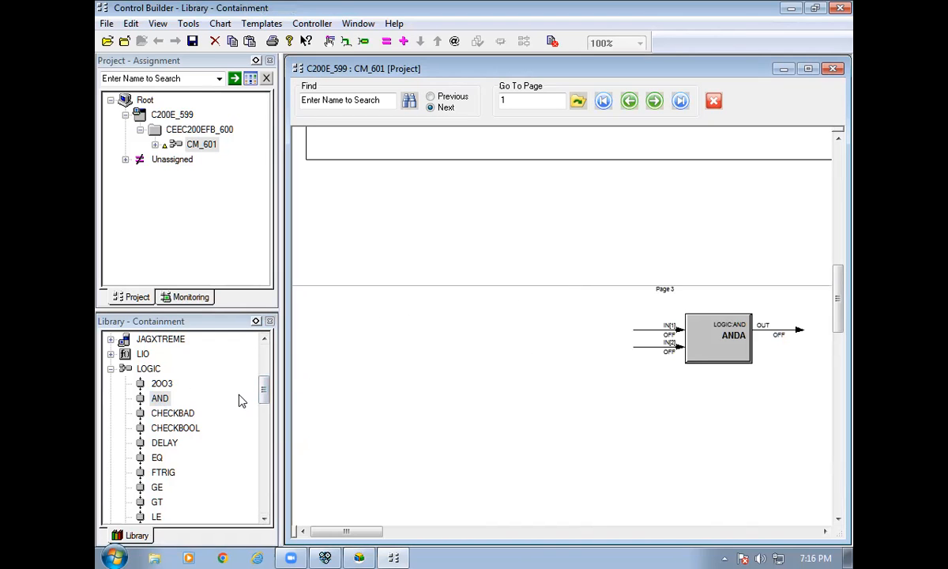
{"action": "left_click_drag", "start_coordinate": [264, 389], "coordinate": [199, 460]}
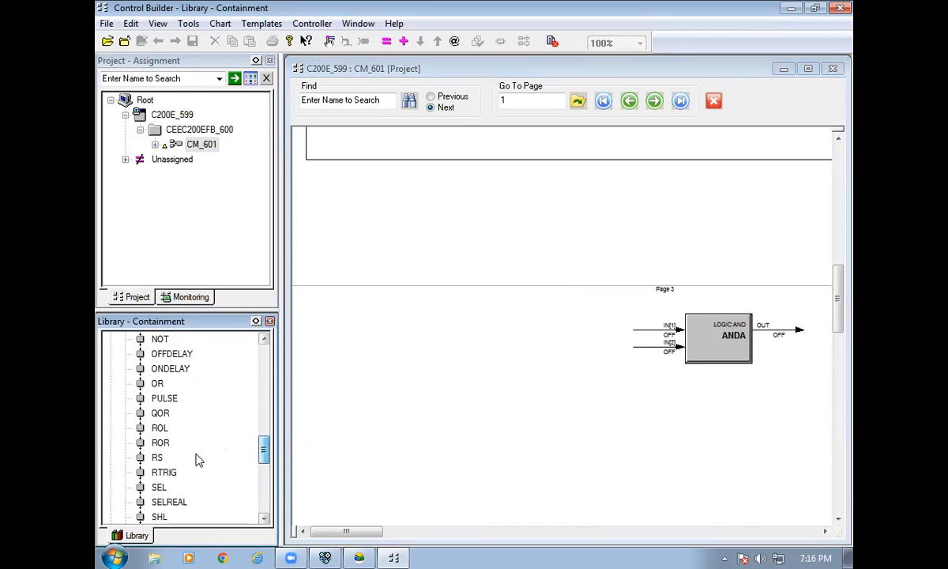
{"action": "left_click_drag", "start_coordinate": [158, 383], "coordinate": [333, 369]}
{"action": "left_click_drag", "start_coordinate": [263, 448], "coordinate": [265, 478]}
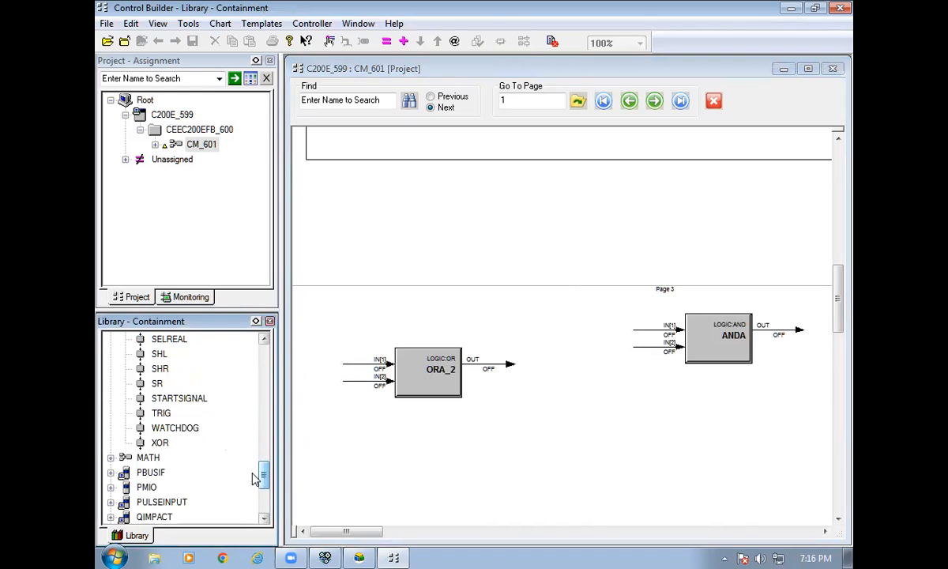
{"action": "scroll", "coordinate": [166, 480], "scroll_direction": "down", "scroll_amount": 2}
{"action": "scroll", "coordinate": [118, 484], "scroll_direction": "down", "scroll_amount": 1}
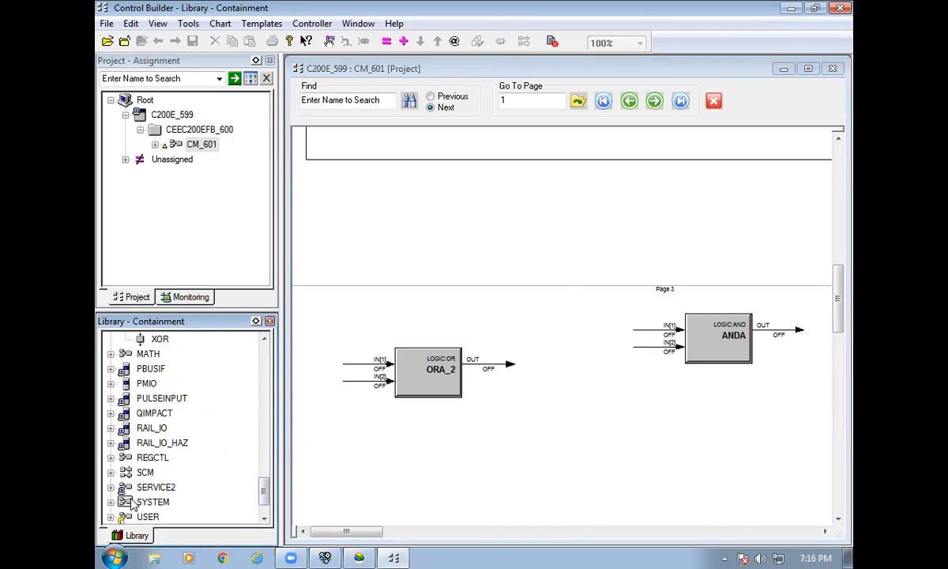
{"action": "left_click", "coordinate": [111, 501]}
{"action": "left_click_drag", "start_coordinate": [166, 398], "coordinate": [313, 205]}
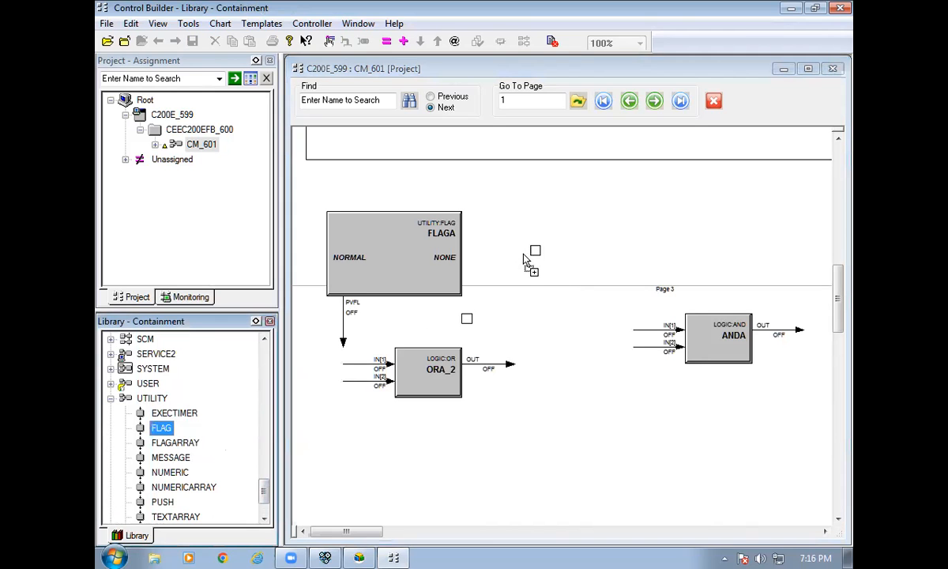
{"action": "left_click_drag", "start_coordinate": [525, 260], "coordinate": [496, 233]}
Name the two flag blocks START and STOP.
{"action": "double_click", "coordinate": [415, 254]}
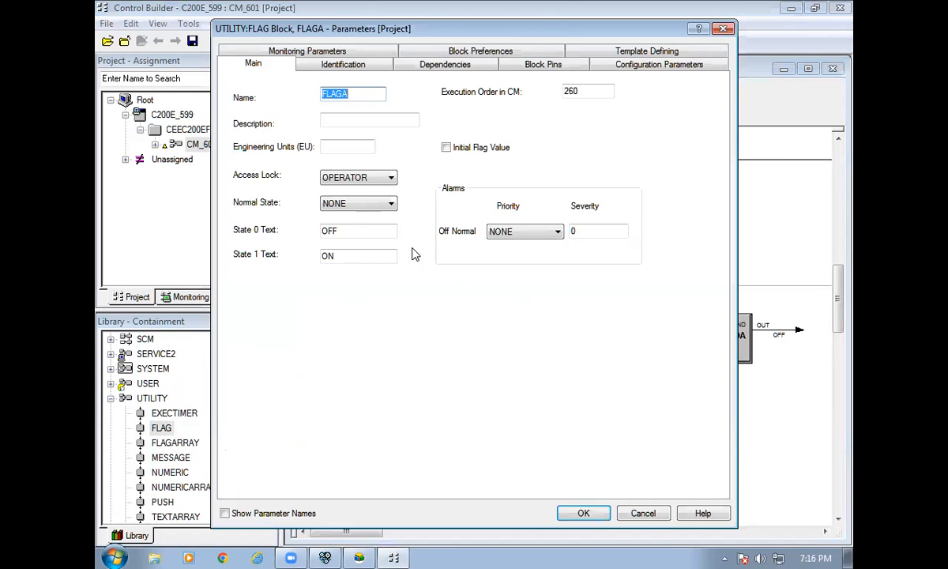
{"action": "type", "text": "START"}
{"action": "left_click", "coordinate": [582, 519]}
{"action": "double_click", "coordinate": [567, 243]}
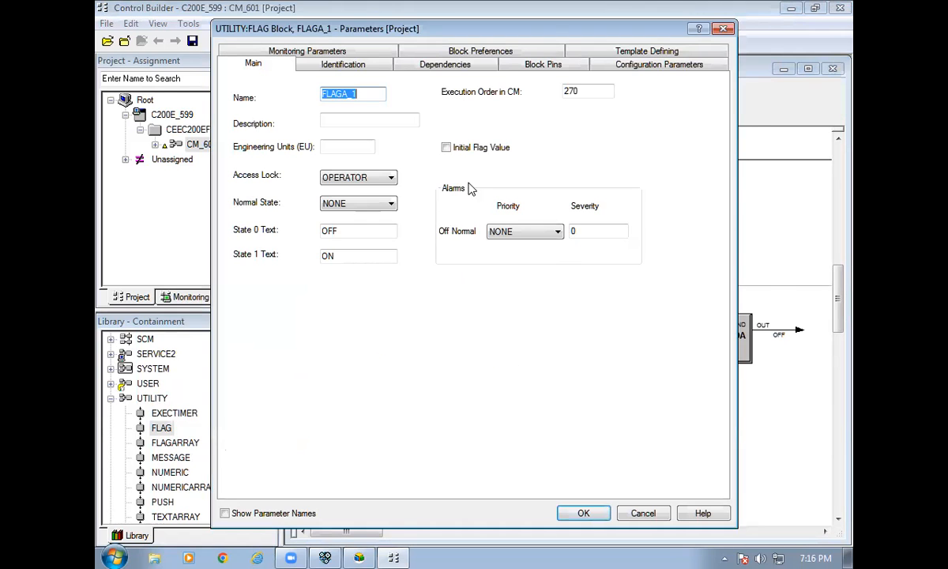
{"action": "type", "text": "STOP"}
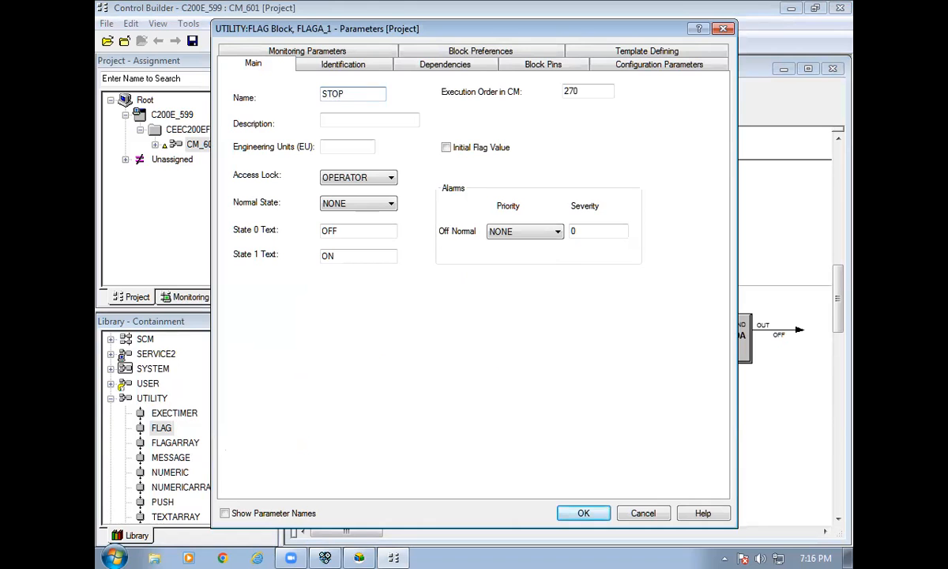
{"action": "left_click", "coordinate": [575, 512]}
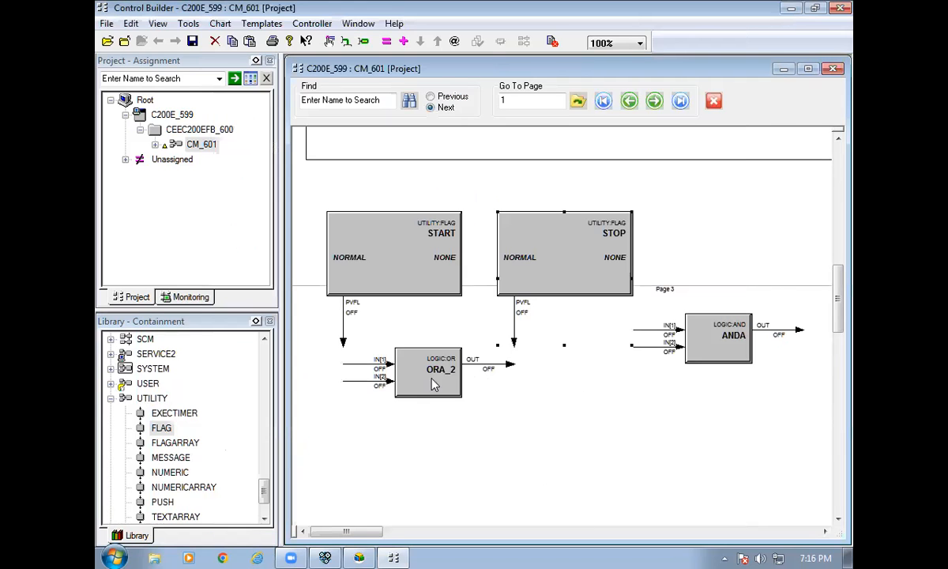
Move ORA_2 and ANDA below the flags and invert ANDA's second input.
{"action": "left_click_drag", "start_coordinate": [433, 385], "coordinate": [447, 412]}
{"action": "left_click_drag", "start_coordinate": [693, 363], "coordinate": [684, 407]}
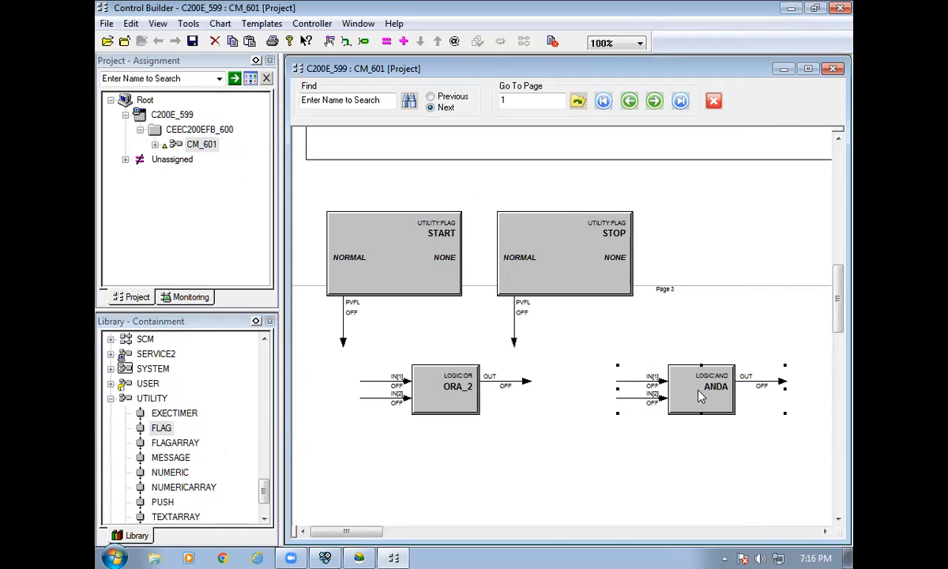
{"action": "double_click", "coordinate": [700, 396]}
{"action": "left_click", "coordinate": [262, 156]}
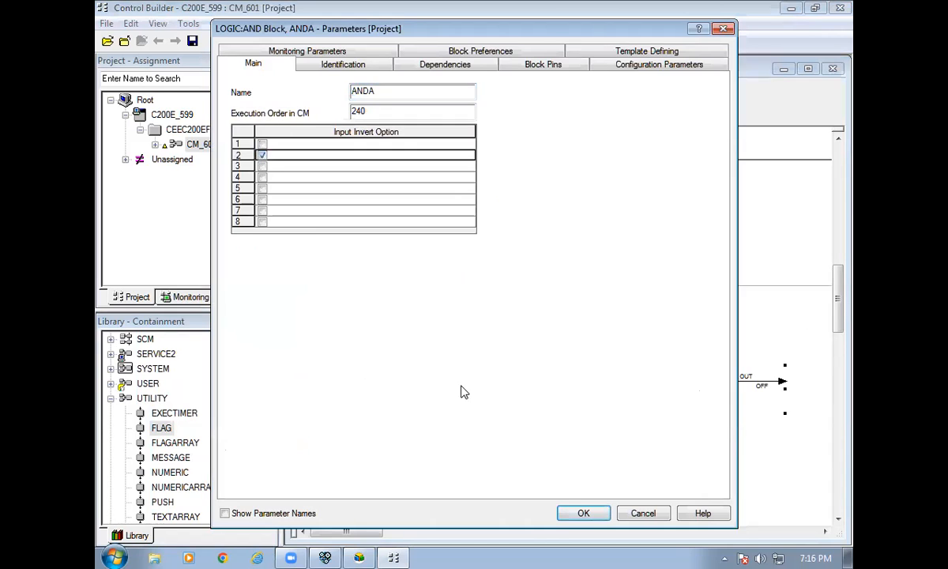
{"action": "left_click", "coordinate": [576, 512]}
Wire STOP→ANDA IN[2], ANDA→ORA_2 IN[2], START→ORA_2 IN[1], and ORA_2→ANDA IN[1].
{"action": "left_click", "coordinate": [514, 341]}
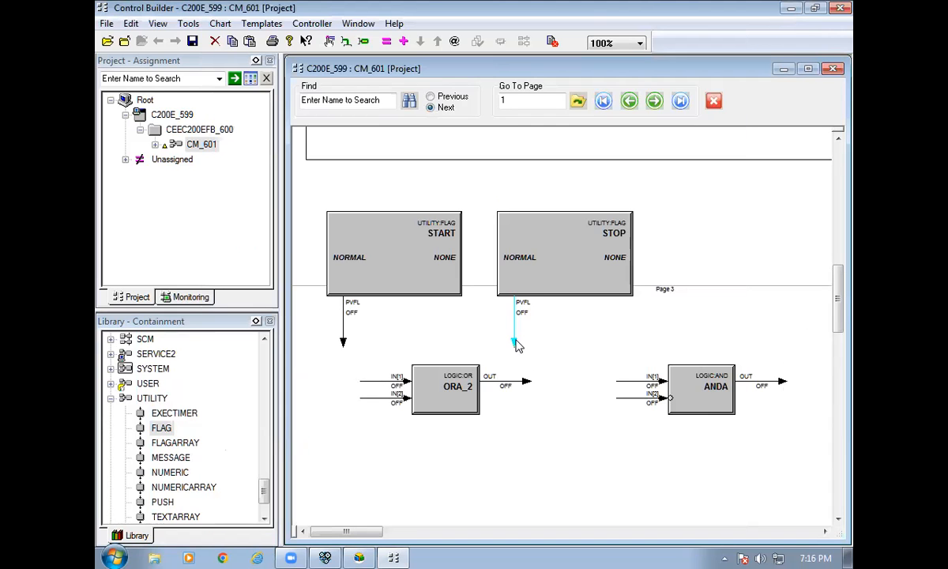
{"action": "left_click_drag", "start_coordinate": [514, 341], "coordinate": [665, 398]}
{"action": "left_click", "coordinate": [738, 371]}
{"action": "left_click", "coordinate": [382, 391]}
{"action": "left_click", "coordinate": [345, 345]}
{"action": "left_click", "coordinate": [518, 382]}
{"action": "left_click", "coordinate": [610, 374]}
Shift ORA_2 down-left and ANDA up-right to tidy the latch layout.
{"action": "left_click_drag", "start_coordinate": [452, 369], "coordinate": [439, 403]}
{"action": "left_click", "coordinate": [717, 387]}
{"action": "left_click_drag", "start_coordinate": [717, 387], "coordinate": [734, 353]}
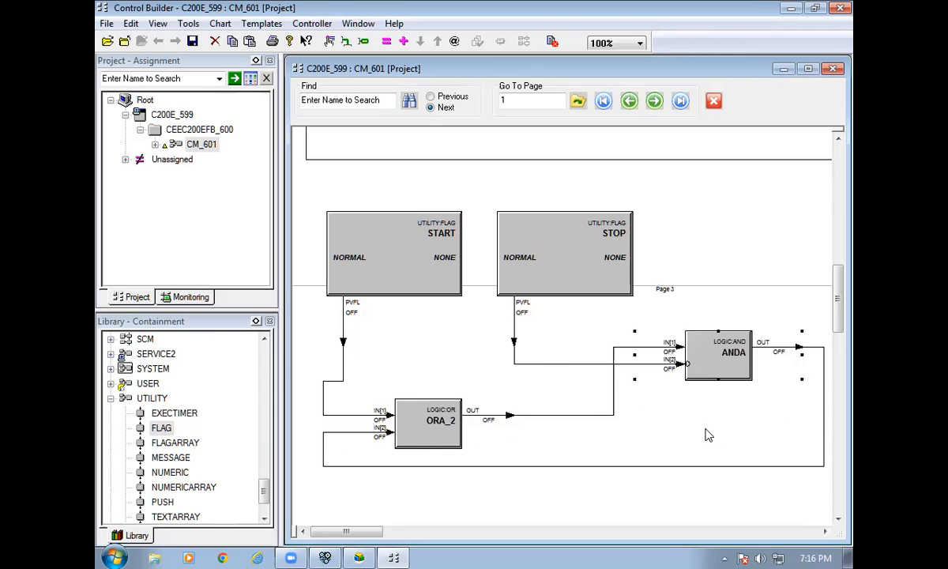
{"action": "left_click", "coordinate": [708, 438]}
{"action": "scroll", "coordinate": [634, 383], "scroll_direction": "up", "scroll_amount": 2}
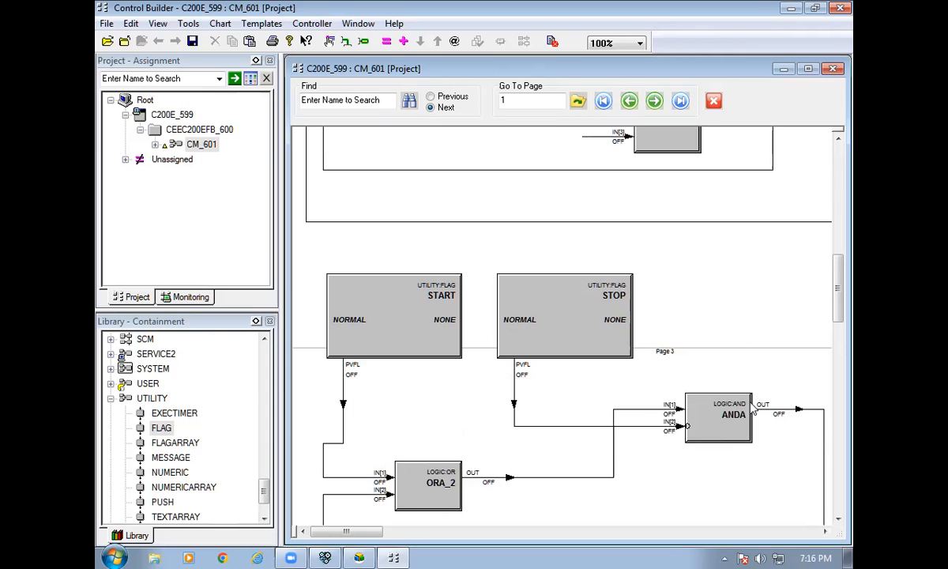
Draw wires from Page 3's ANDA output to VALVE IN[3] and MOTOR IN[3].
{"action": "scroll", "coordinate": [755, 441], "scroll_direction": "up", "scroll_amount": 2}
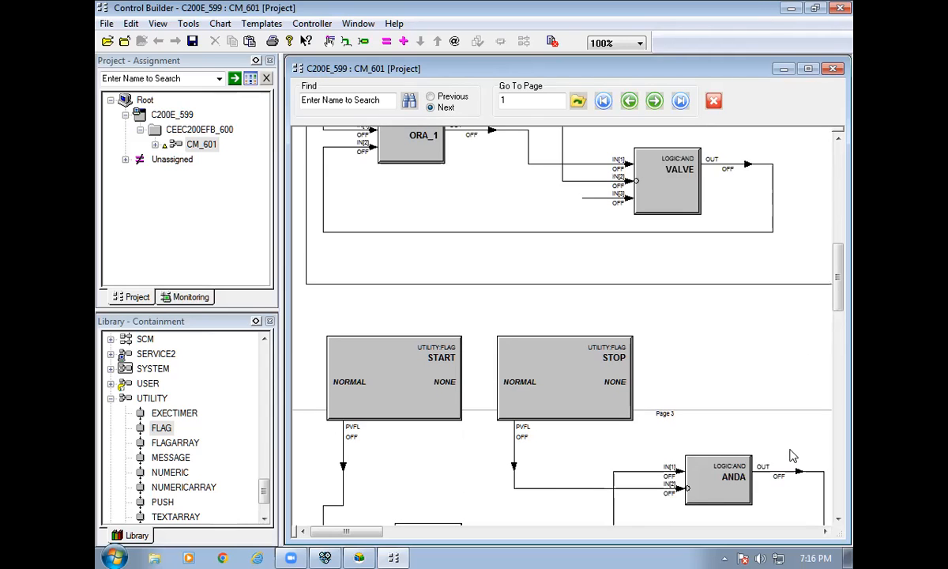
{"action": "scroll", "coordinate": [731, 393], "scroll_direction": "up", "scroll_amount": 2}
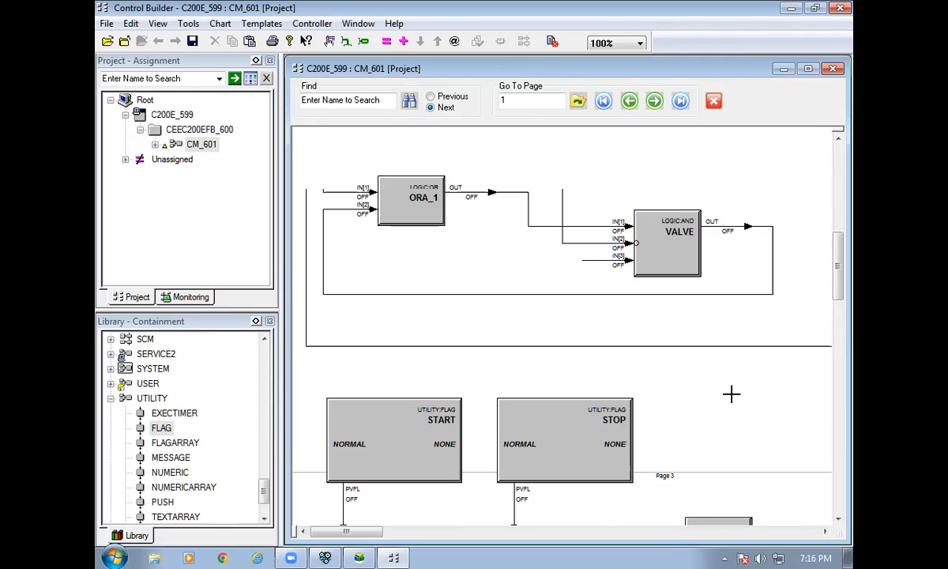
{"action": "left_click", "coordinate": [585, 263]}
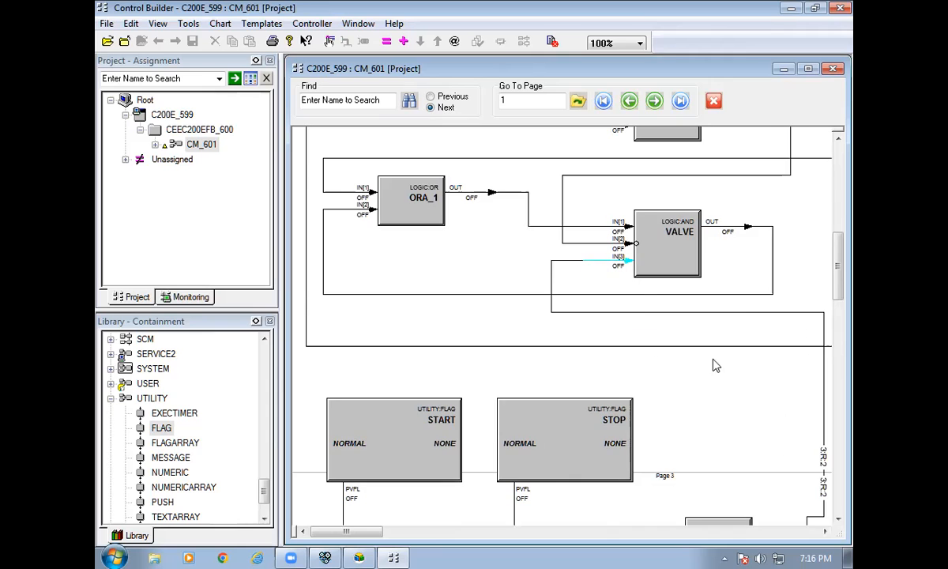
{"action": "scroll", "coordinate": [770, 478], "scroll_direction": "down", "scroll_amount": 2}
{"action": "left_click", "coordinate": [798, 419]}
{"action": "scroll", "coordinate": [793, 403], "scroll_direction": "up", "scroll_amount": 10}
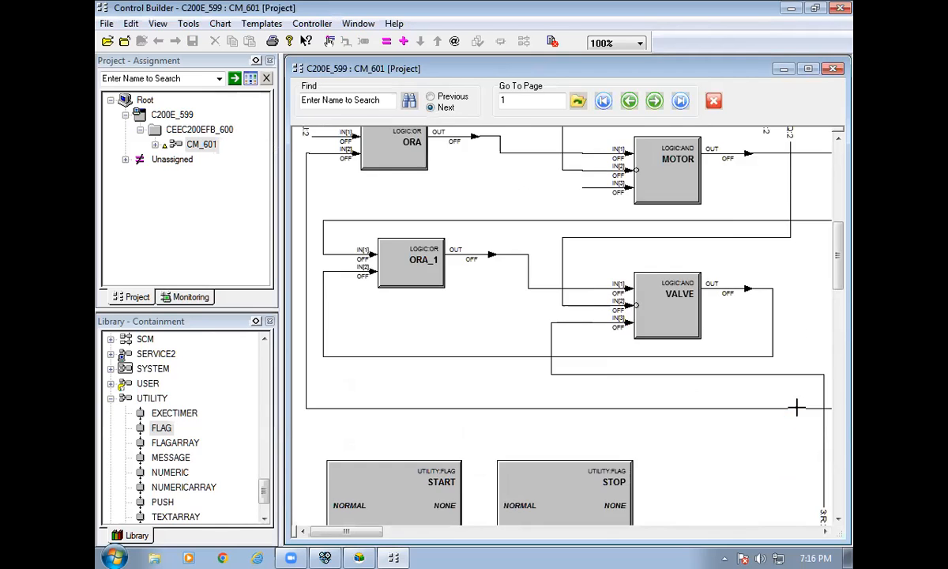
{"action": "left_click", "coordinate": [600, 313]}
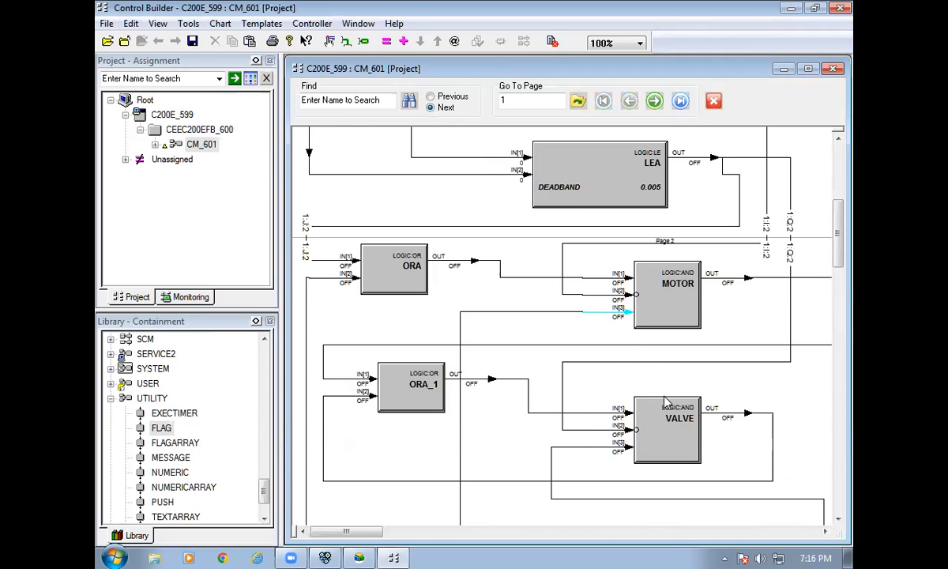
{"action": "scroll", "coordinate": [697, 420], "scroll_direction": "down", "scroll_amount": 3}
{"action": "scroll", "coordinate": [696, 416], "scroll_direction": "up", "scroll_amount": 2}
{"action": "scroll", "coordinate": [672, 395], "scroll_direction": "up", "scroll_amount": 3}
{"action": "scroll", "coordinate": [652, 395], "scroll_direction": "down", "scroll_amount": 1}
{"action": "scroll", "coordinate": [652, 406], "scroll_direction": "down", "scroll_amount": 4}
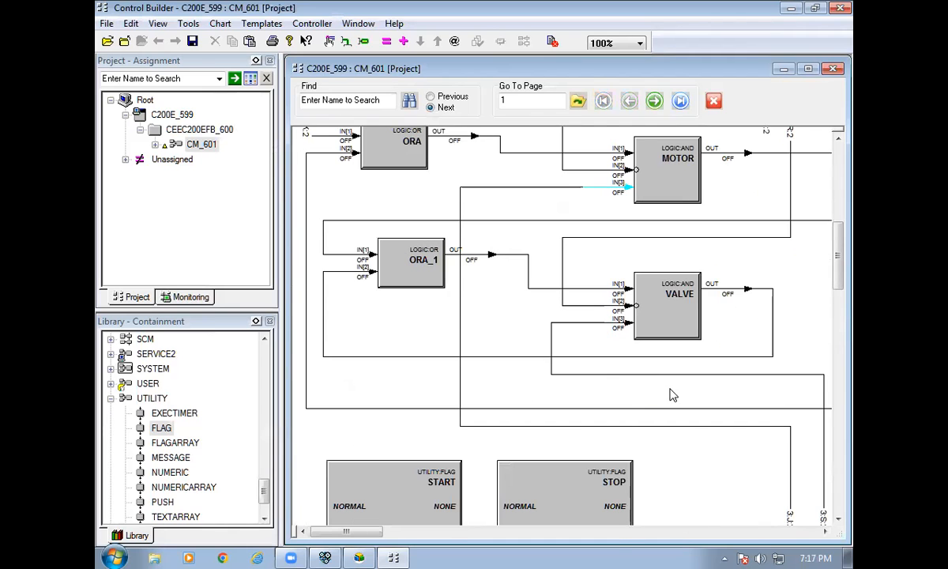
{"action": "scroll", "coordinate": [671, 395], "scroll_direction": "up", "scroll_amount": 14}
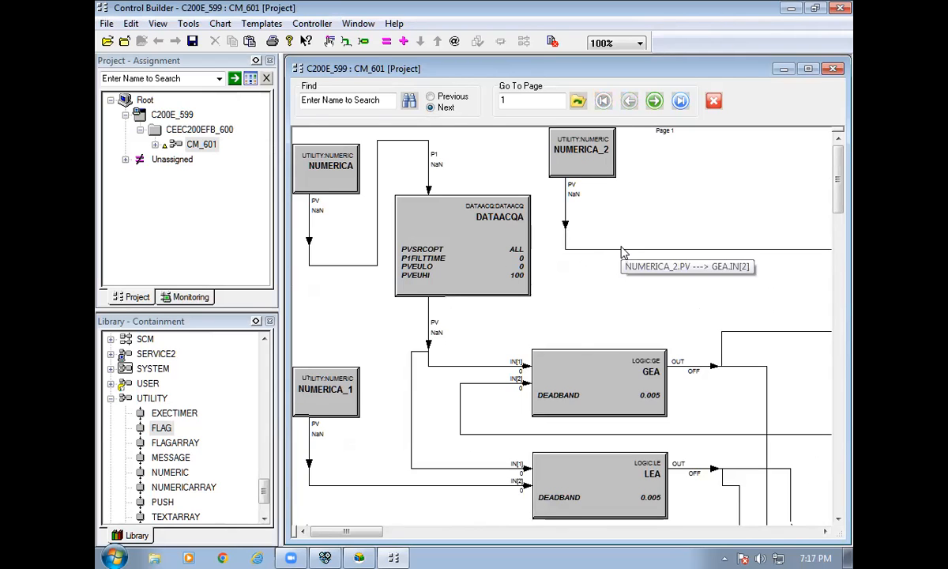
Set NUMERICA_2's Actual Value to 80.
{"action": "double_click", "coordinate": [553, 162]}
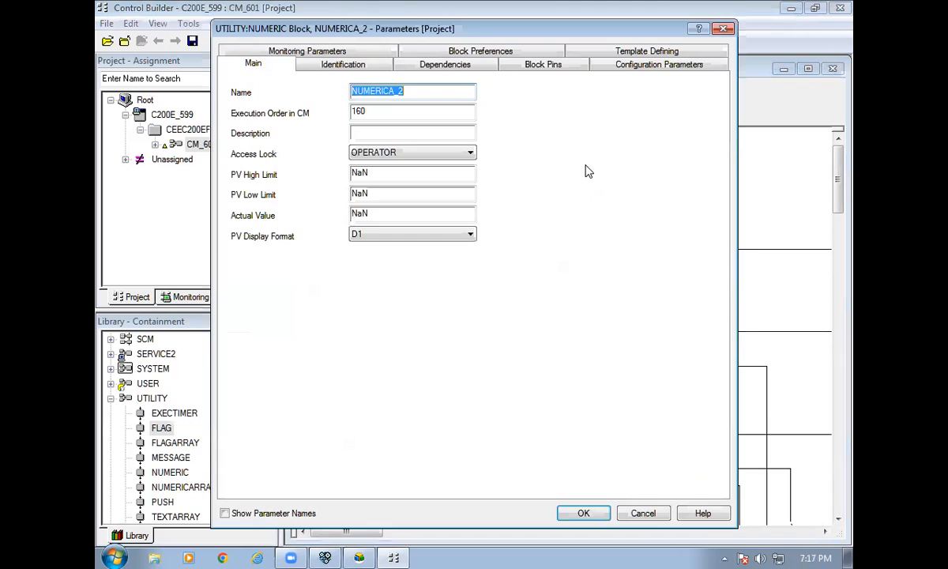
{"action": "double_click", "coordinate": [377, 213]}
{"action": "type", "text": "80"}
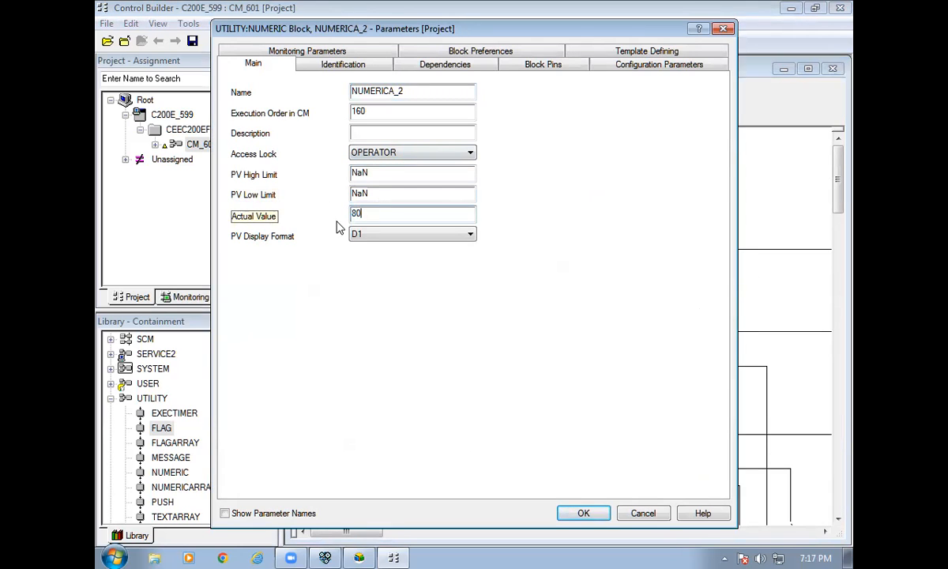
{"action": "key", "text": "Return"}
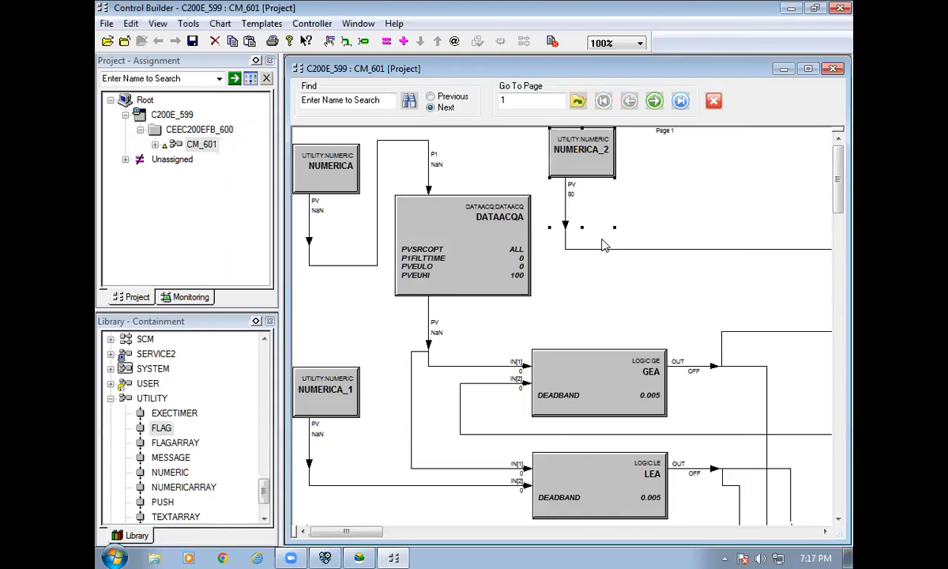
Set NUMERICA_1's Actual Value to 20.
{"action": "scroll", "coordinate": [313, 242], "scroll_direction": "down", "scroll_amount": 5}
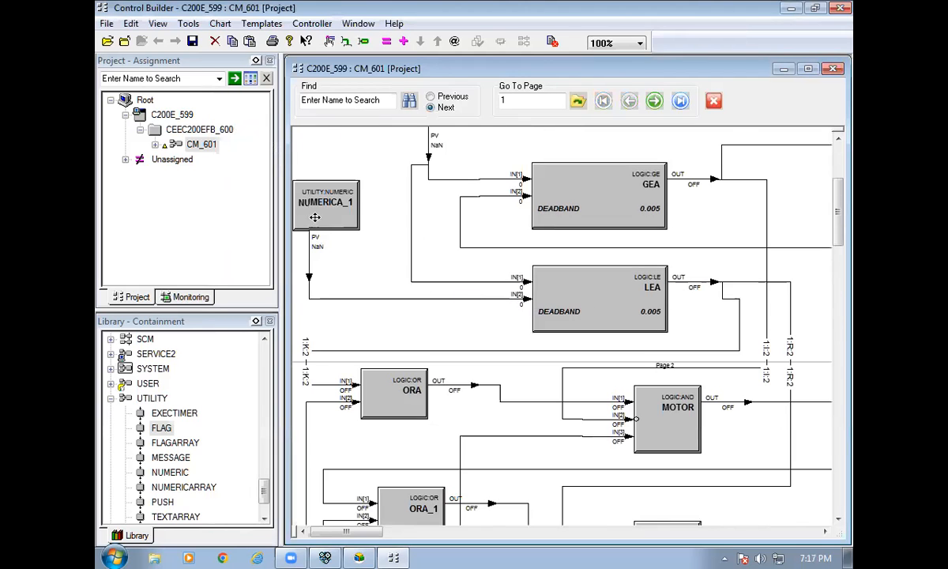
{"action": "double_click", "coordinate": [315, 217]}
{"action": "double_click", "coordinate": [377, 212]}
{"action": "type", "text": "20"}
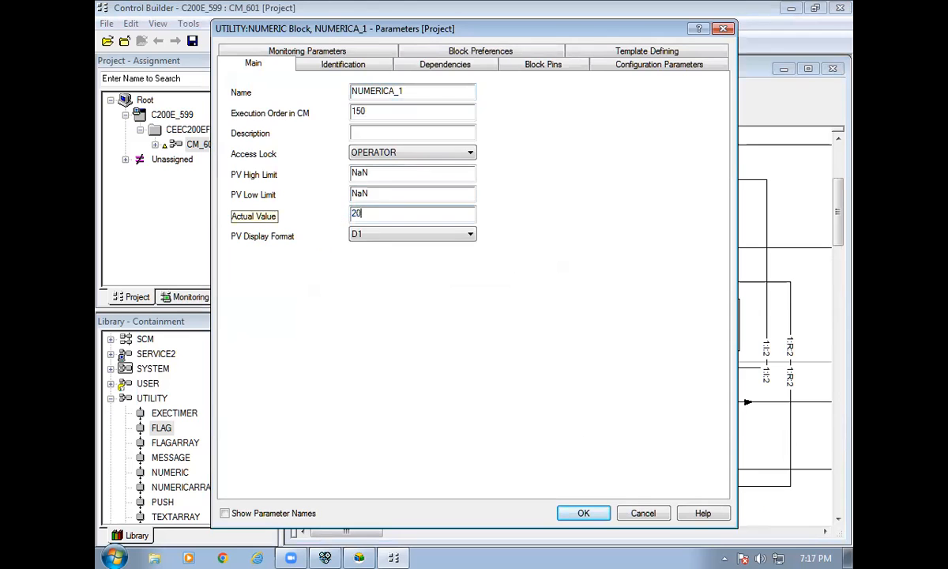
{"action": "left_click", "coordinate": [567, 512]}
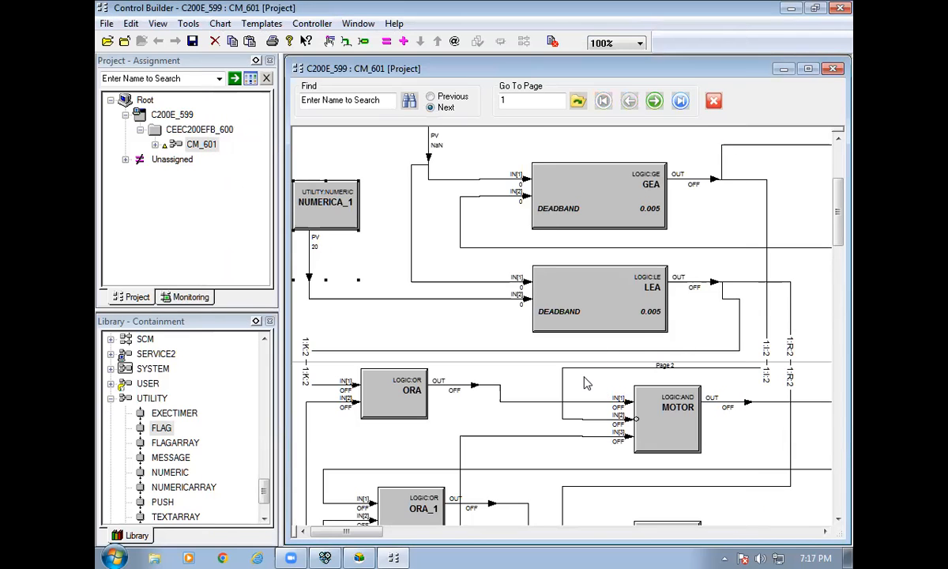
{"action": "scroll", "coordinate": [549, 357], "scroll_direction": "up", "scroll_amount": 2}
{"action": "scroll", "coordinate": [344, 217], "scroll_direction": "up", "scroll_amount": 3}
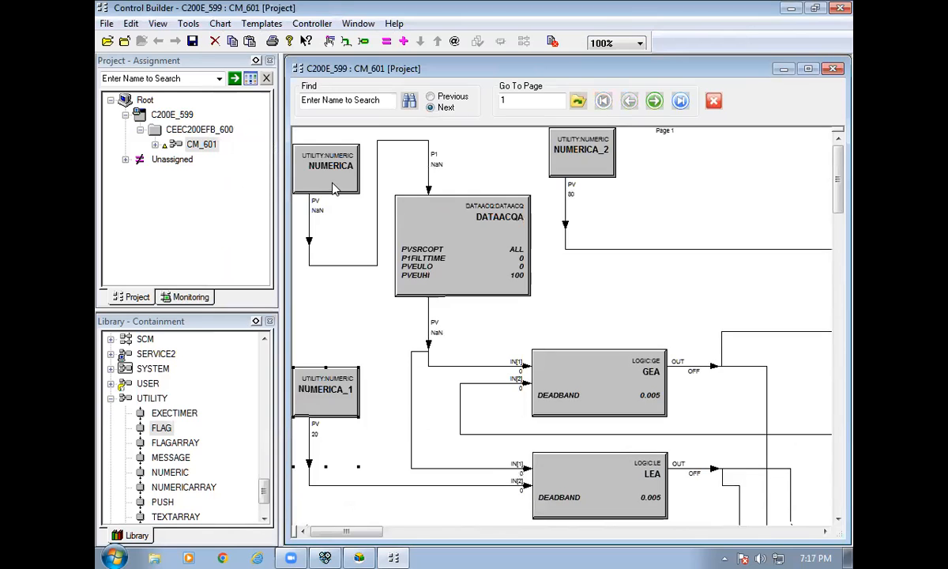
Rename NUMERICA to AI, NUMERICA_2 to SET_HIGH and NUMERICA_1 to SET_LOW.
{"action": "double_click", "coordinate": [333, 188]}
{"action": "type", "text": "AI"}
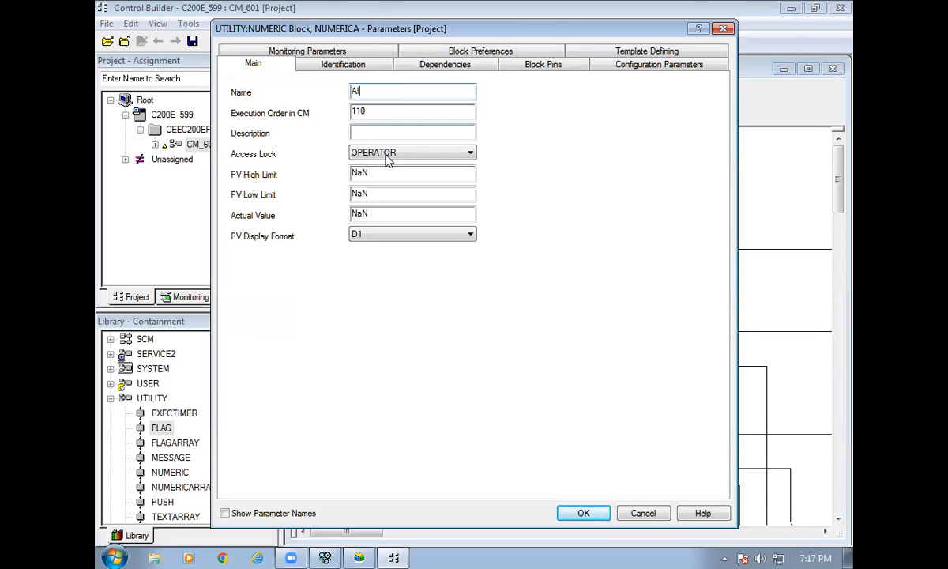
{"action": "left_click", "coordinate": [583, 512]}
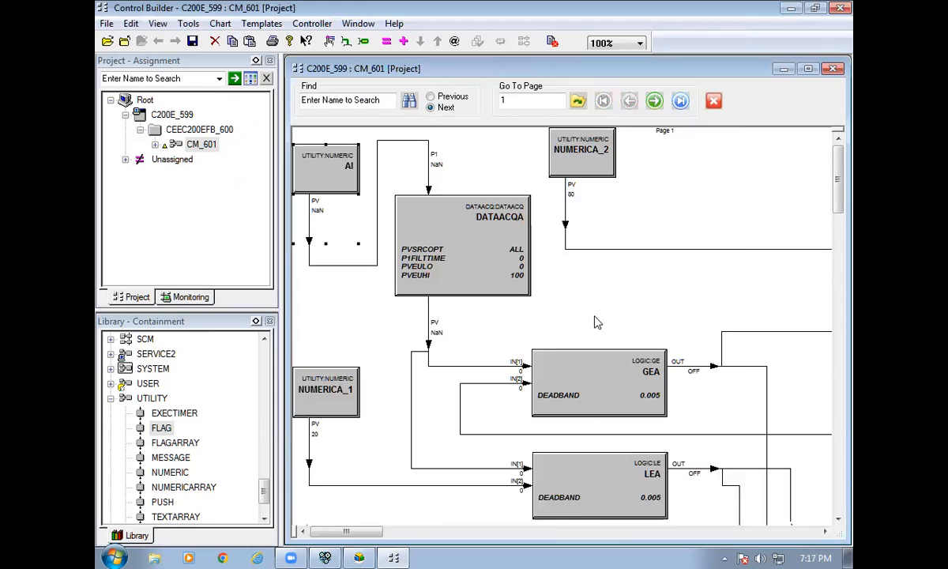
{"action": "double_click", "coordinate": [577, 162]}
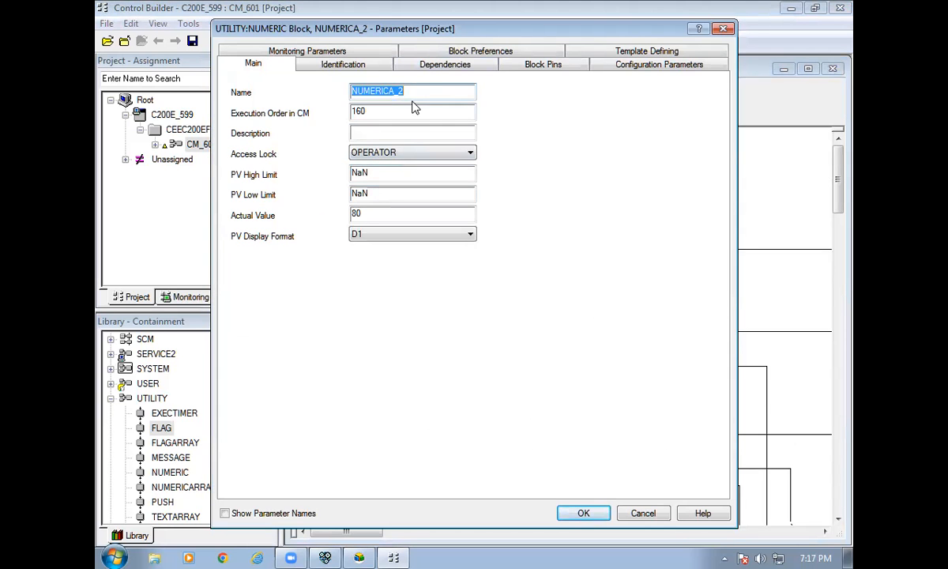
{"action": "type", "text": "SET"}
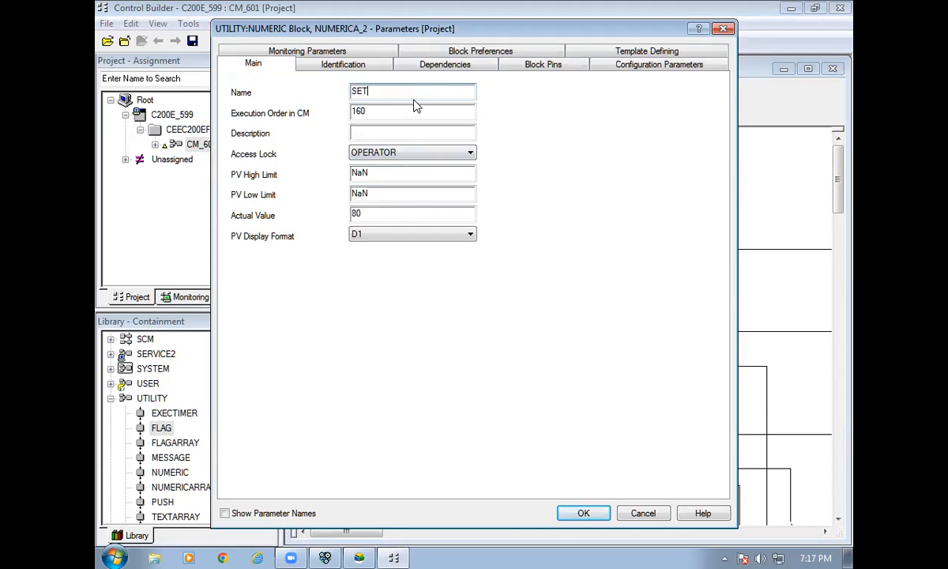
{"action": "type", "text": "_HIGH"}
{"action": "left_click", "coordinate": [576, 513]}
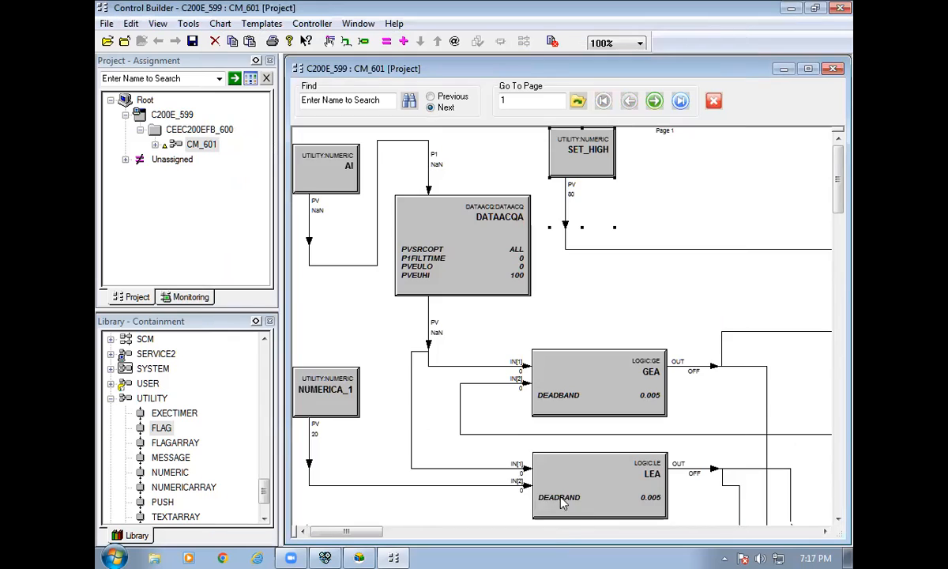
{"action": "double_click", "coordinate": [311, 392]}
{"action": "type", "text": "SET_"}
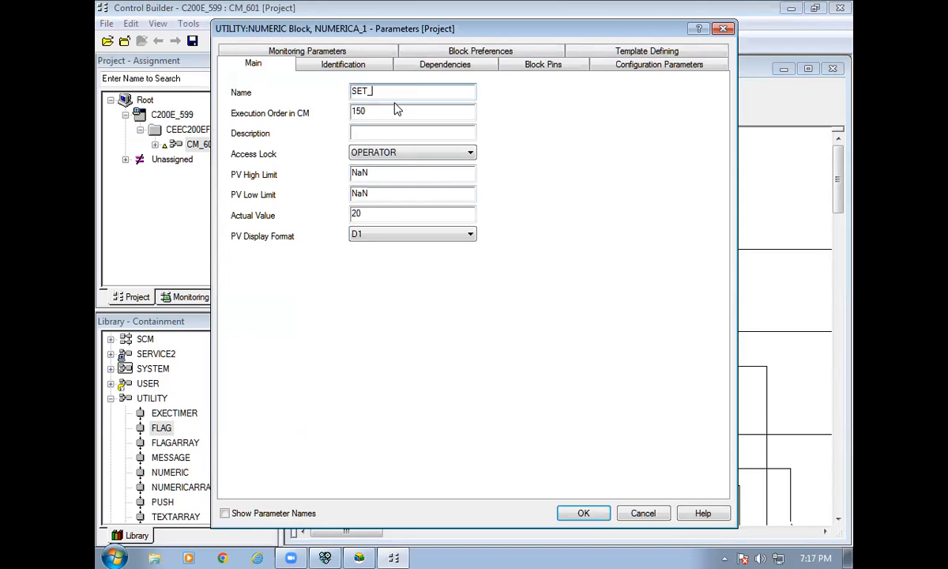
{"action": "type", "text": "LOW"}
{"action": "left_click", "coordinate": [583, 513]}
{"action": "scroll", "coordinate": [782, 287], "scroll_direction": "down", "scroll_amount": 5}
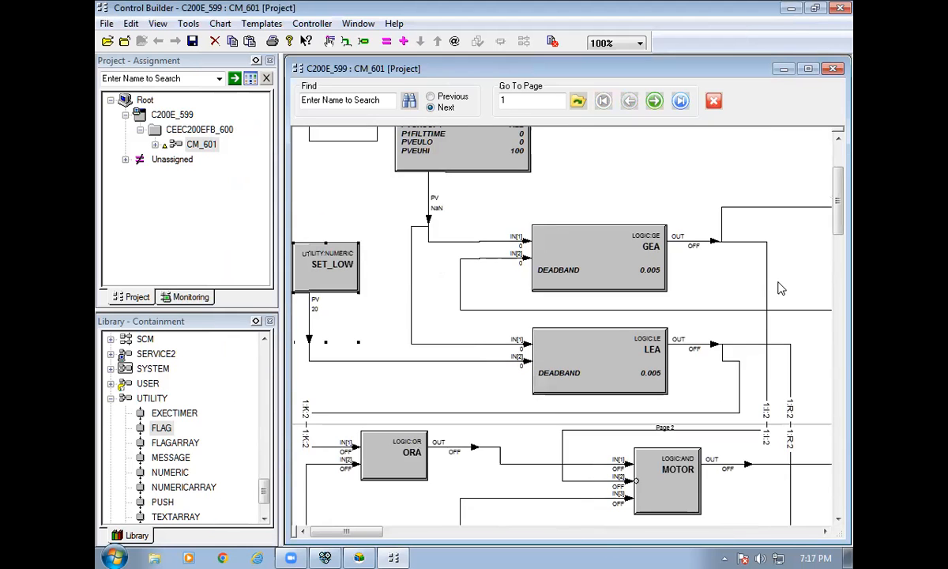
{"action": "scroll", "coordinate": [619, 431], "scroll_direction": "up", "scroll_amount": 5}
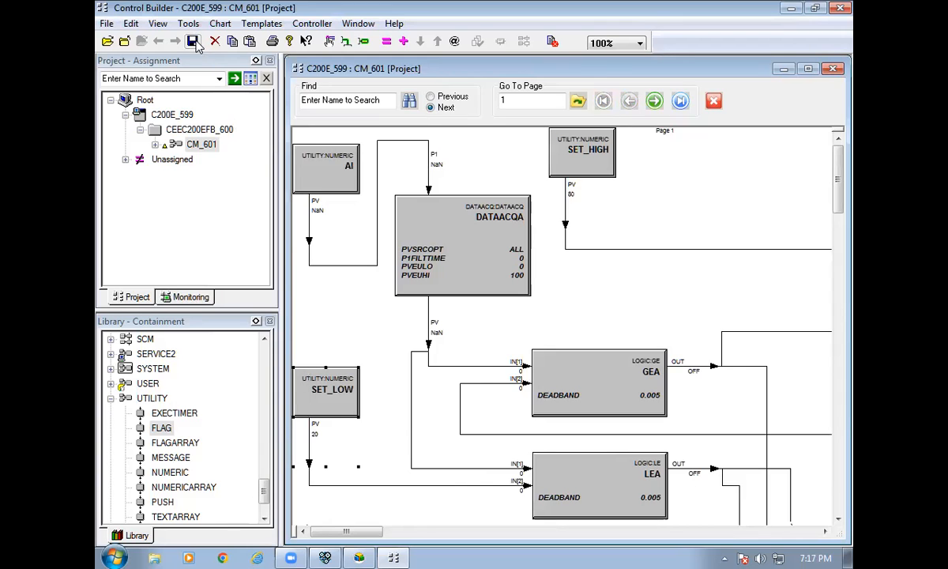
Close the chart and load CM_601 with auto-inactivate enabled and post-load state ACTIVE.
{"action": "left_click", "coordinate": [833, 69]}
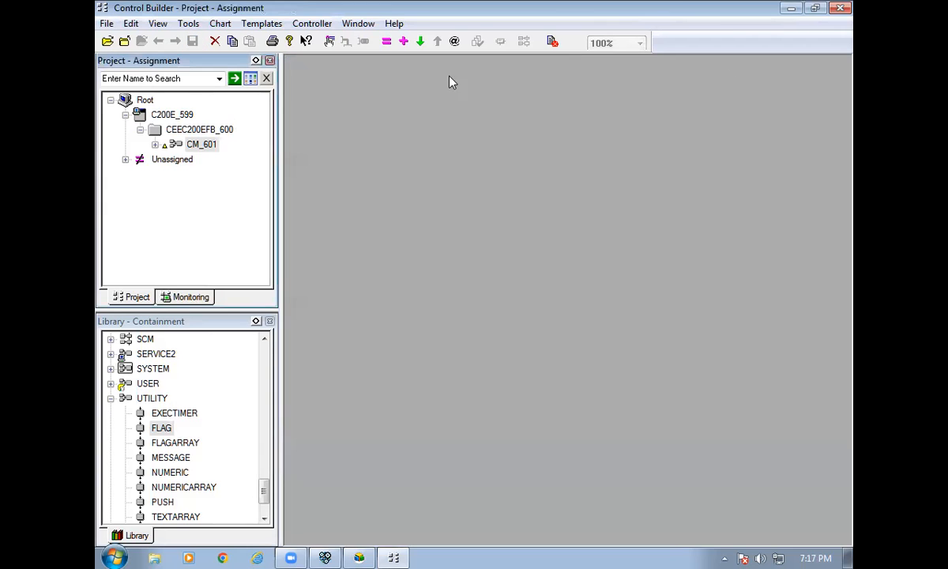
{"action": "right_click", "coordinate": [199, 145]}
{"action": "left_click", "coordinate": [258, 424]}
{"action": "left_click", "coordinate": [589, 321]}
{"action": "left_click", "coordinate": [344, 407]}
{"action": "left_click", "coordinate": [462, 389]}
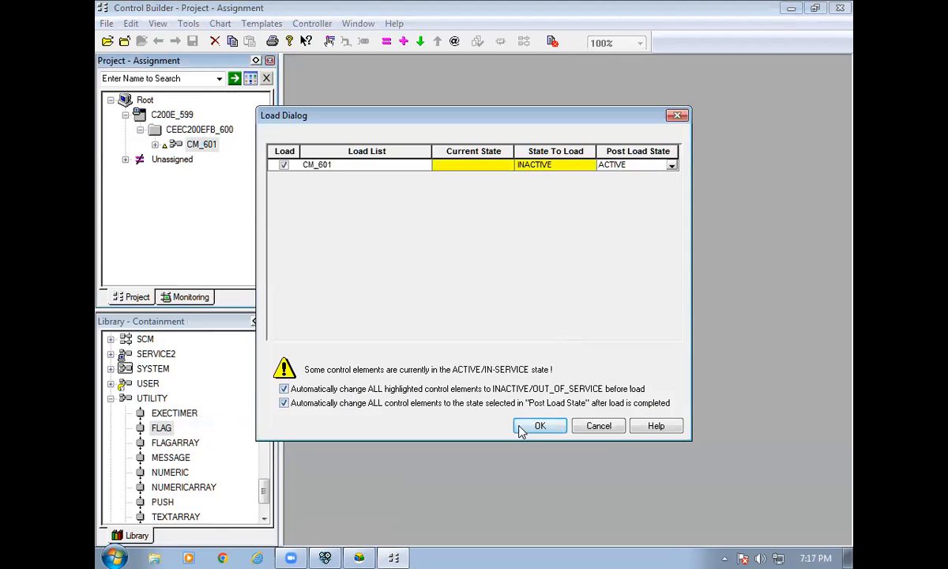
{"action": "left_click", "coordinate": [539, 425]}
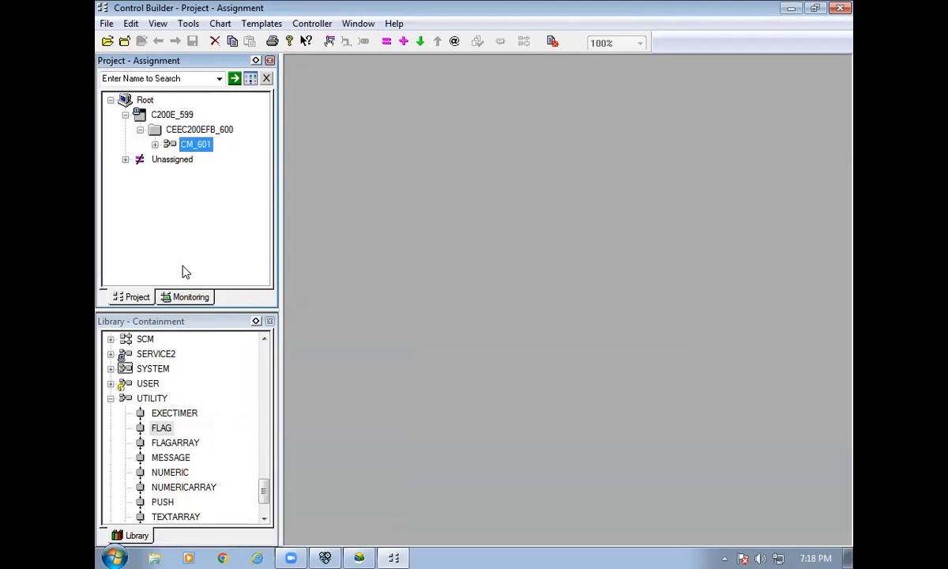
Switch to the Monitoring view and expand C200E_599 and CEEC200EFB_600.
{"action": "left_click", "coordinate": [194, 297]}
{"action": "left_click", "coordinate": [124, 114]}
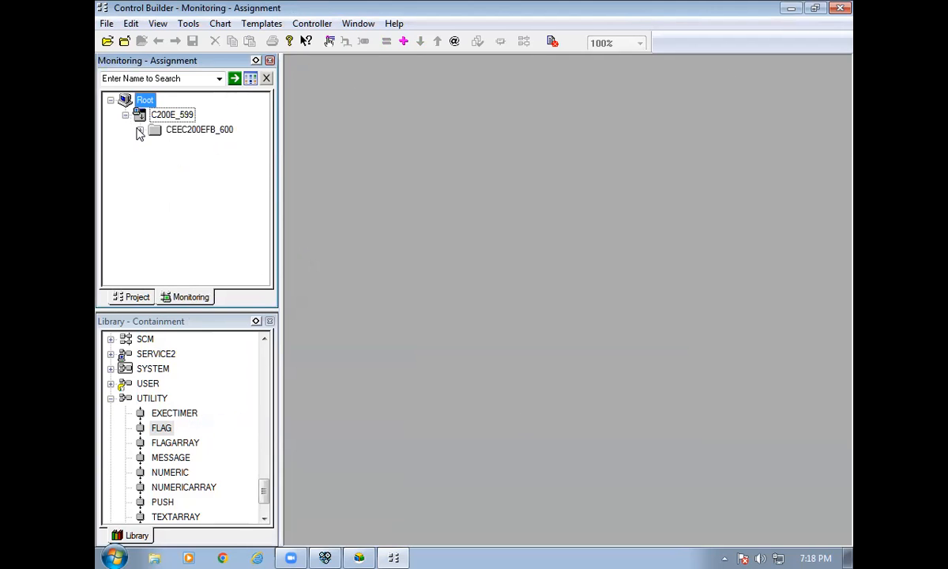
{"action": "left_click", "coordinate": [140, 130]}
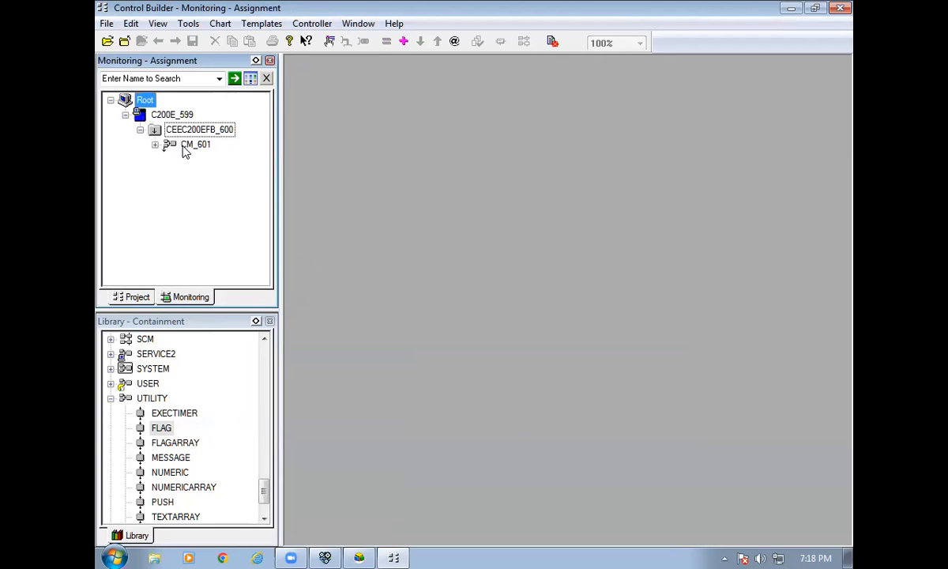
Change CEEC200EFB_600's state to COLDSTART, then open CM_601's chart in monitoring.
{"action": "right_click", "coordinate": [190, 130]}
{"action": "mouse_move", "coordinate": [289, 321]}
{"action": "left_click", "coordinate": [292, 300]}
{"action": "left_click", "coordinate": [450, 271]}
{"action": "left_click", "coordinate": [474, 292]}
{"action": "left_click", "coordinate": [474, 329]}
{"action": "left_click", "coordinate": [489, 317]}
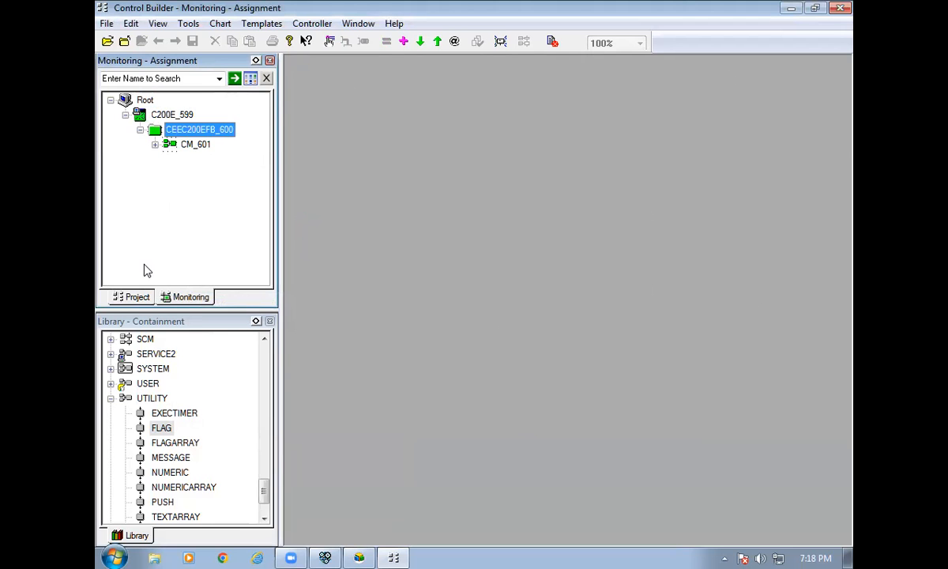
{"action": "double_click", "coordinate": [184, 145]}
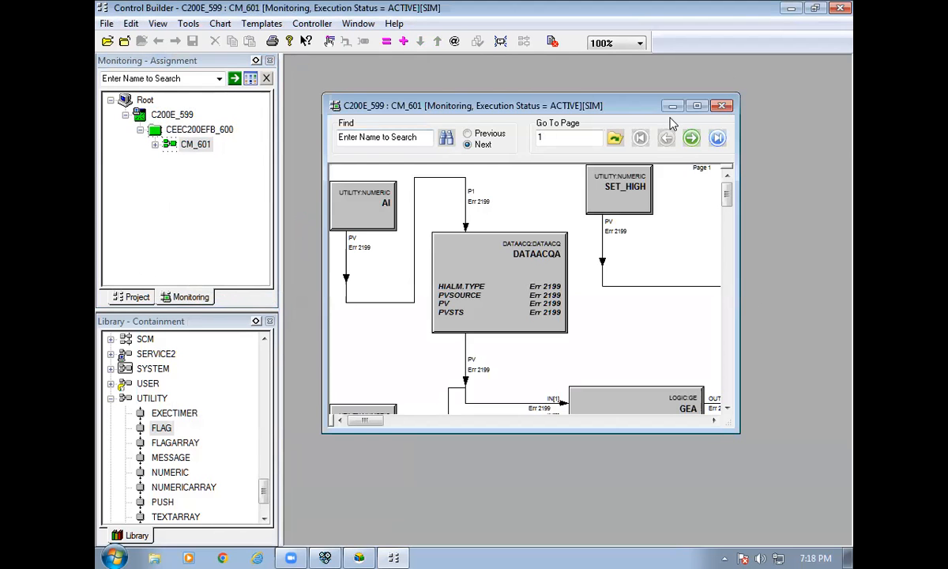
Maximize the live CM_601 chart and scroll through its blocks.
{"action": "left_click", "coordinate": [696, 106]}
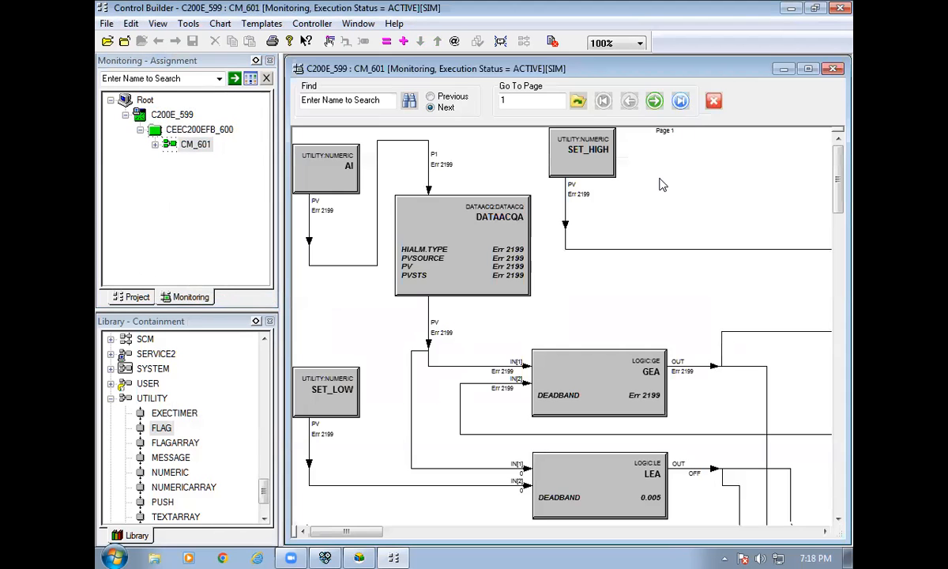
{"action": "scroll", "coordinate": [719, 349], "scroll_direction": "down", "scroll_amount": 2}
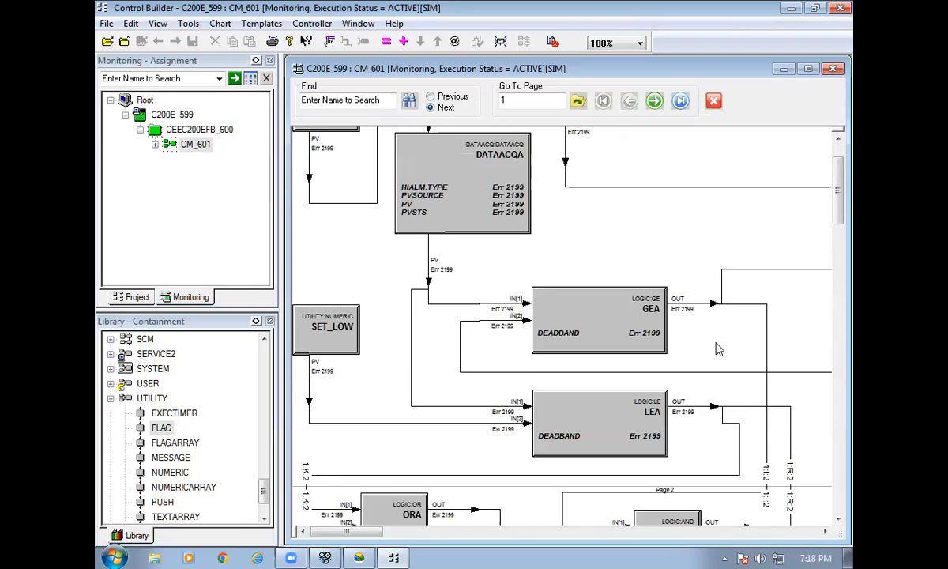
{"action": "scroll", "coordinate": [719, 349], "scroll_direction": "down", "scroll_amount": 6}
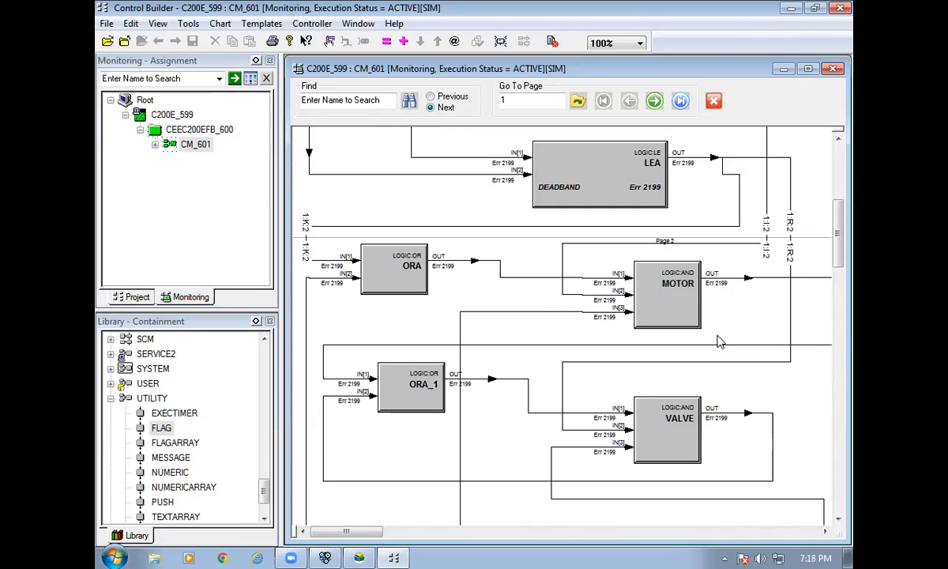
{"action": "scroll", "coordinate": [719, 340], "scroll_direction": "down", "scroll_amount": 6}
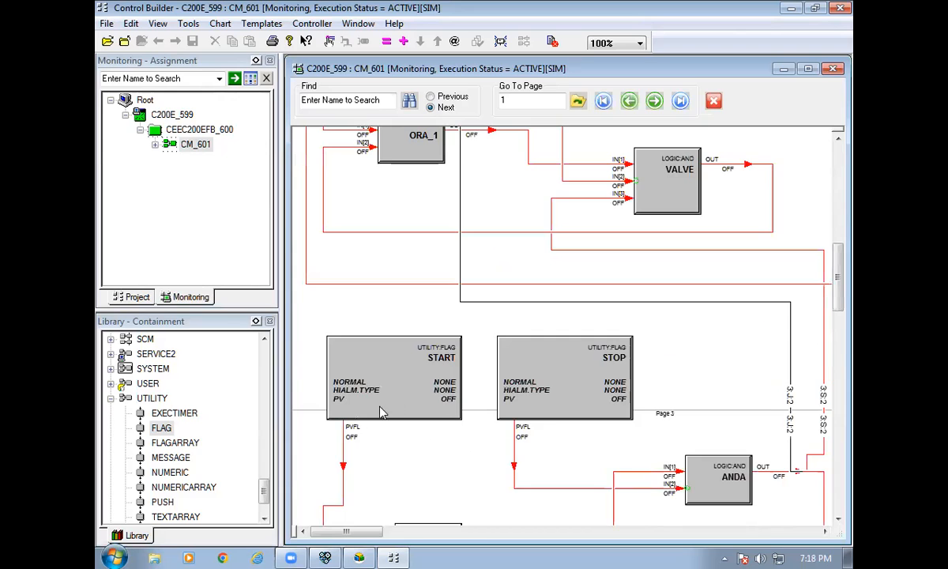
{"action": "scroll", "coordinate": [776, 390], "scroll_direction": "up", "scroll_amount": 12}
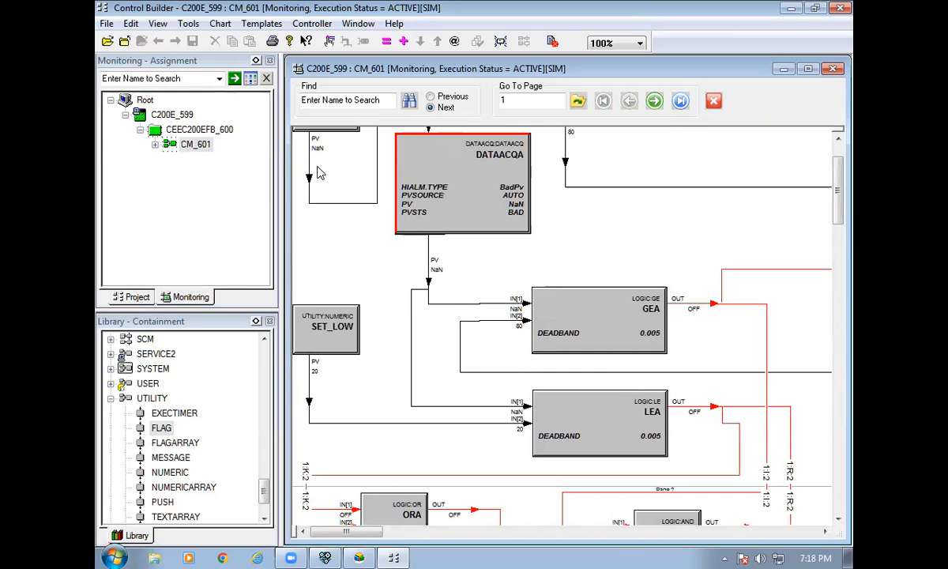
Set AI's live PV to 10 and check that LEA and ORA turn on.
{"action": "double_click", "coordinate": [310, 160]}
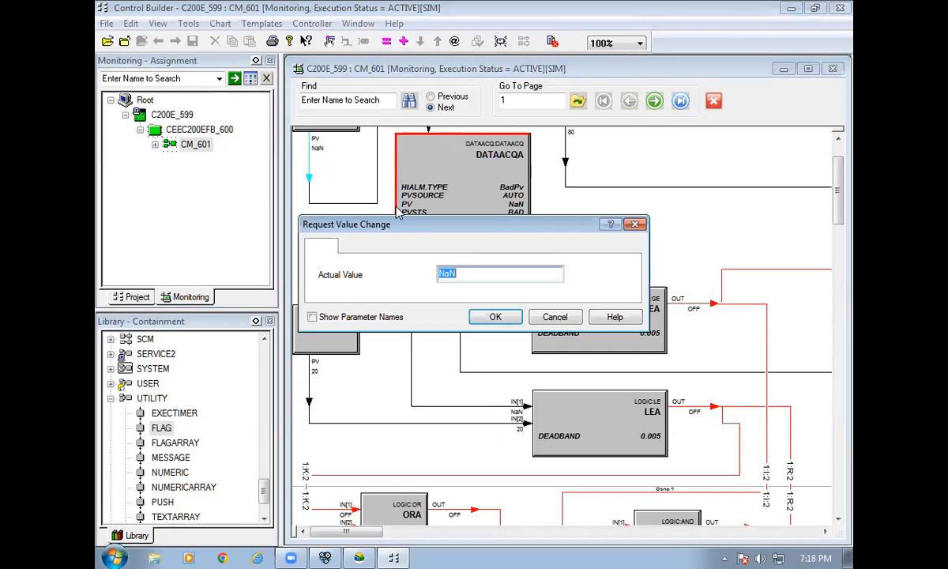
{"action": "type", "text": "10"}
{"action": "key", "text": "Return"}
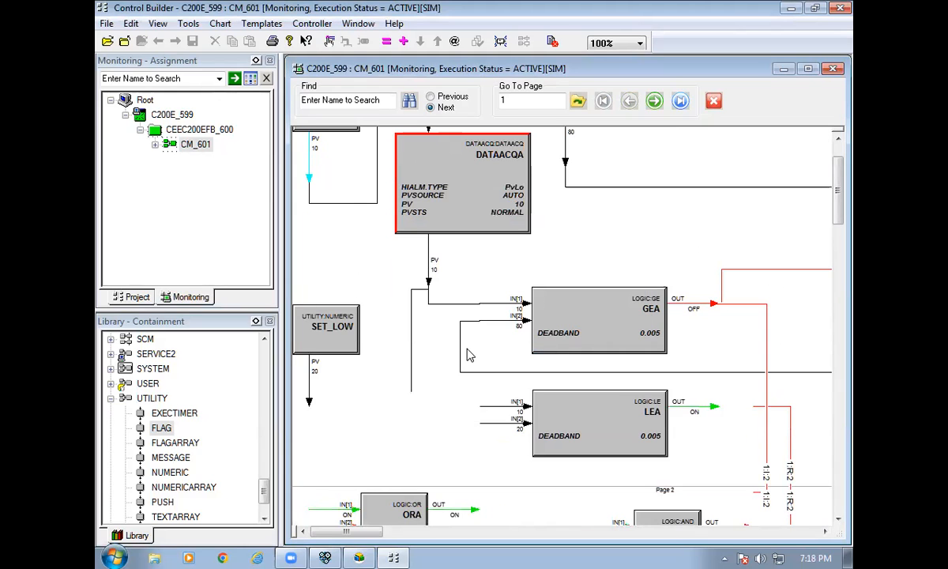
{"action": "scroll", "coordinate": [786, 359], "scroll_direction": "down", "scroll_amount": 3}
{"action": "scroll", "coordinate": [785, 360], "scroll_direction": "down", "scroll_amount": 2}
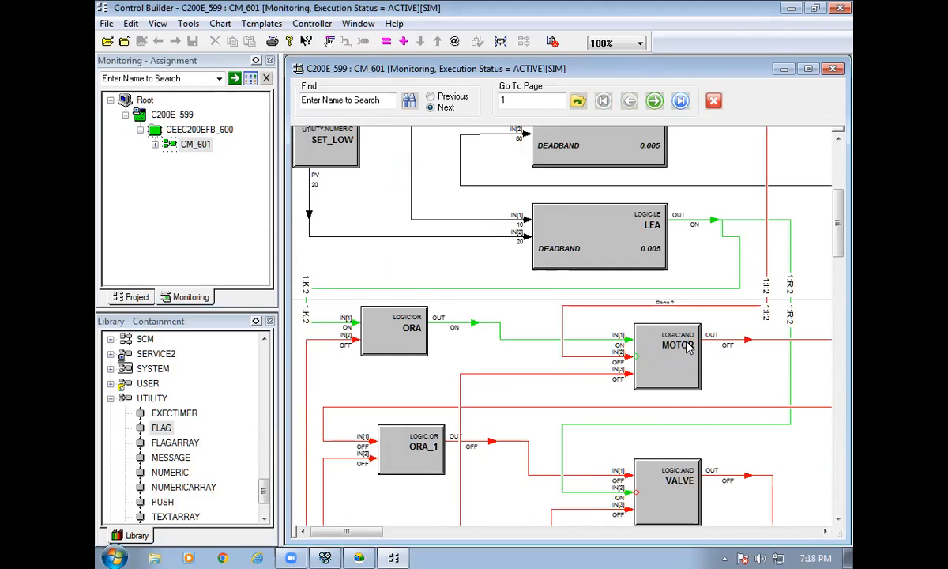
{"action": "scroll", "coordinate": [685, 349], "scroll_direction": "down", "scroll_amount": 2}
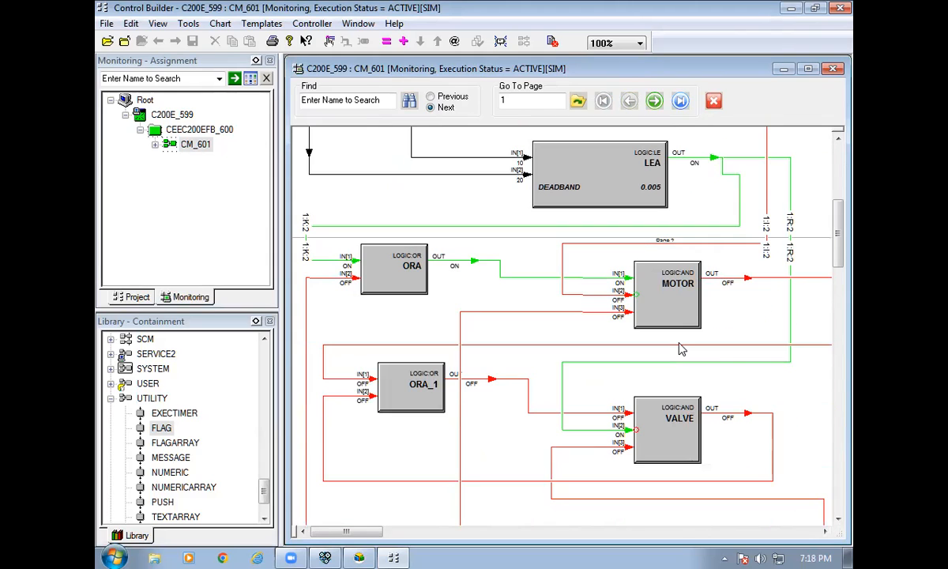
{"action": "scroll", "coordinate": [681, 348], "scroll_direction": "down", "scroll_amount": 6}
{"action": "scroll", "coordinate": [404, 458], "scroll_direction": "down", "scroll_amount": 2}
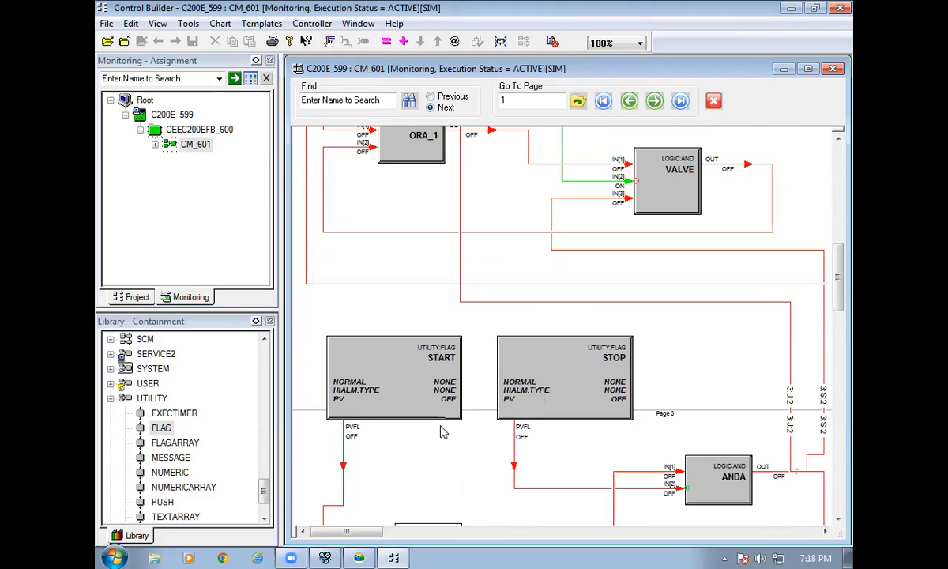
Set START's Actual State to ON, confirming the online change, so MOTOR turns on.
{"action": "double_click", "coordinate": [416, 379]}
{"action": "left_click", "coordinate": [499, 275]}
{"action": "left_click", "coordinate": [493, 298]}
{"action": "left_click", "coordinate": [455, 331]}
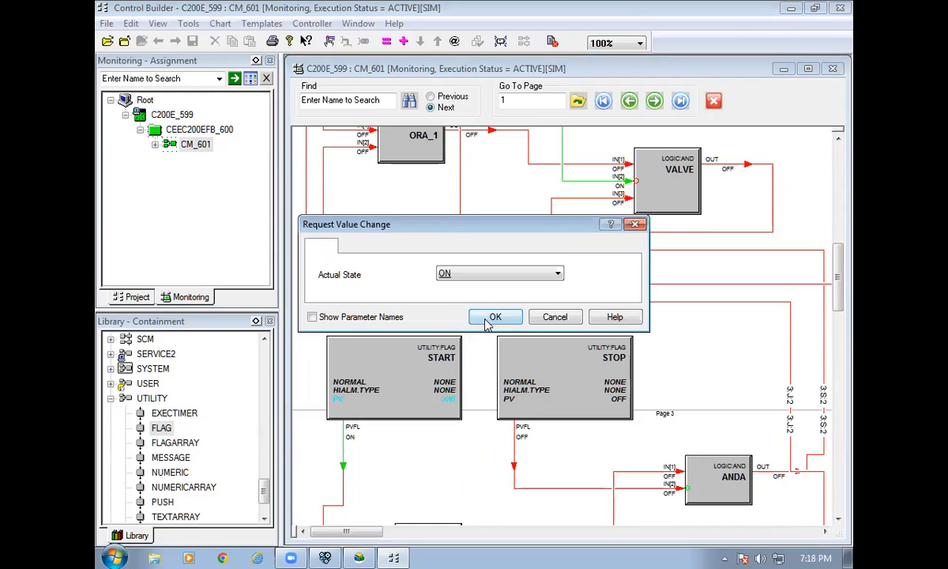
{"action": "left_click", "coordinate": [489, 317]}
{"action": "scroll", "coordinate": [485, 325], "scroll_direction": "up", "scroll_amount": 6}
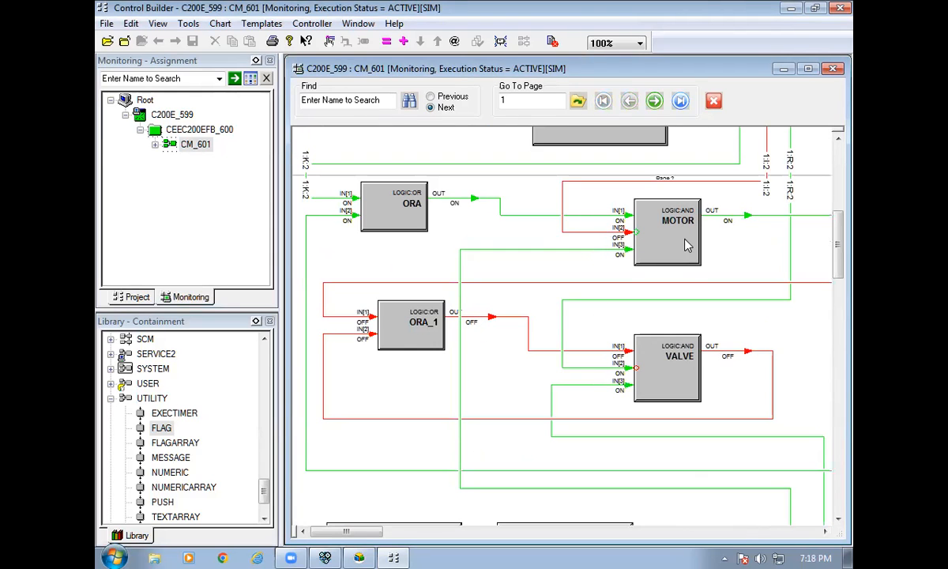
{"action": "scroll", "coordinate": [686, 246], "scroll_direction": "up", "scroll_amount": 2}
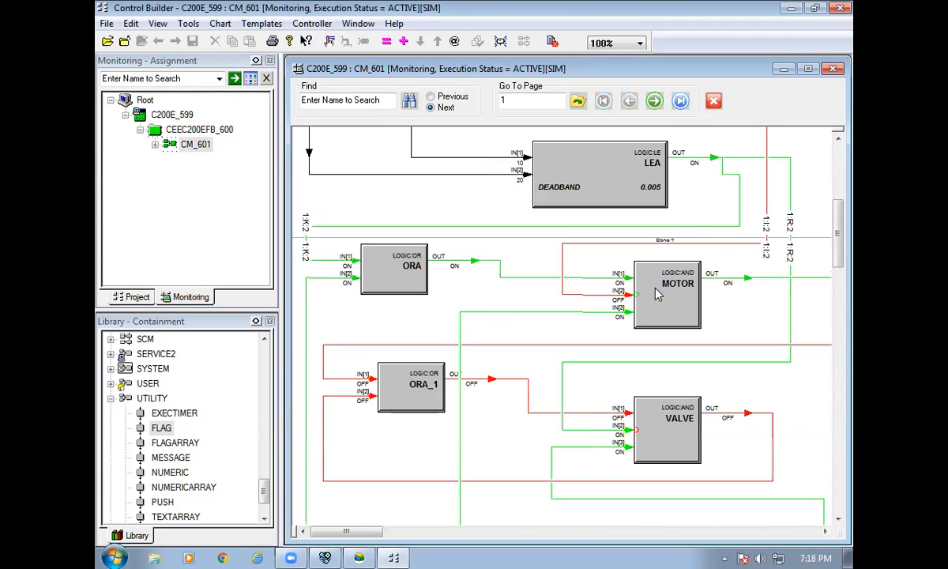
{"action": "scroll", "coordinate": [677, 289], "scroll_direction": "up", "scroll_amount": 10}
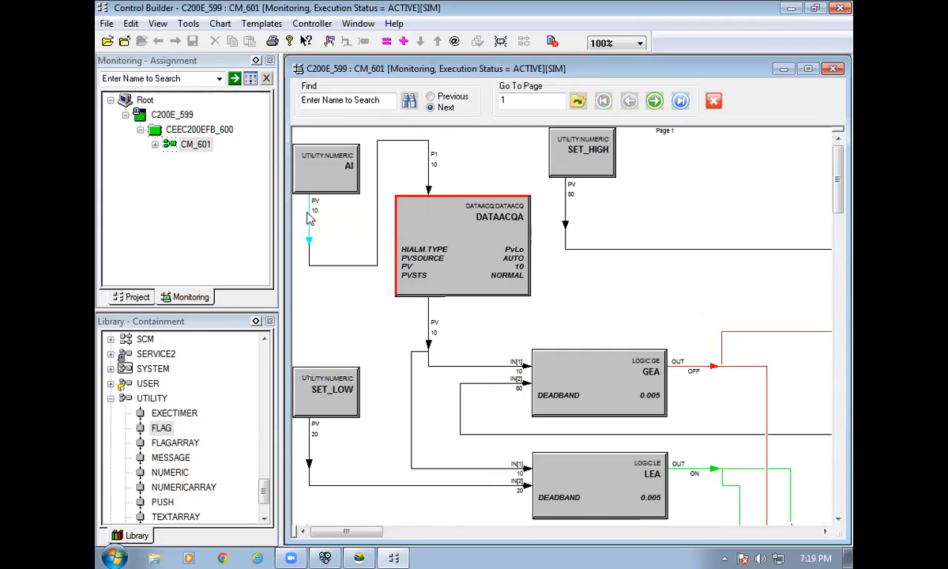
Change AI's live PV to 30 and confirm the online change.
{"action": "double_click", "coordinate": [312, 211]}
{"action": "type", "text": "25"}
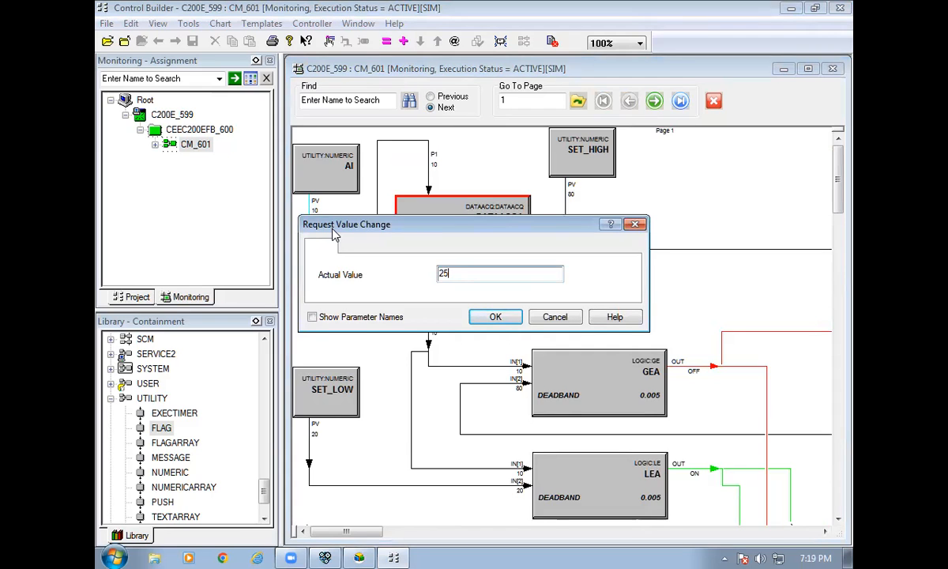
{"action": "key", "text": "BackSpace"}
{"action": "key", "text": "BackSpace"}
{"action": "type", "text": "30"}
{"action": "left_click", "coordinate": [495, 317]}
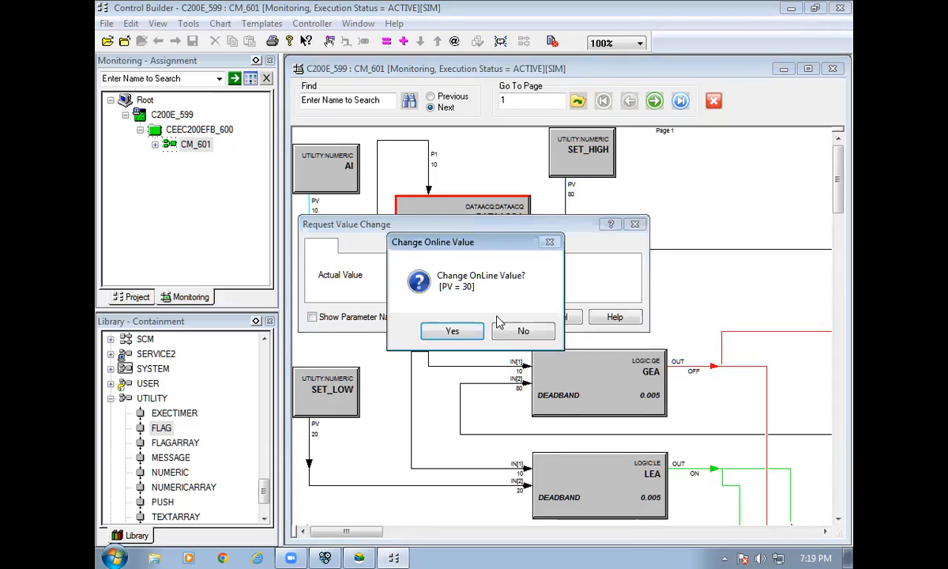
{"action": "left_click", "coordinate": [446, 330]}
Switch START's state back to OFF and confirm the online change.
{"action": "scroll", "coordinate": [490, 317], "scroll_direction": "down", "scroll_amount": 10}
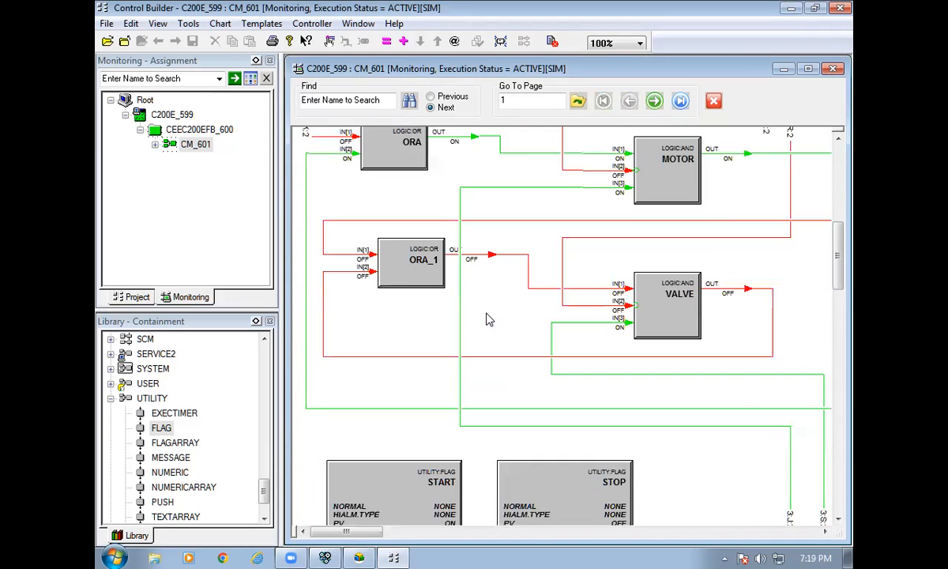
{"action": "scroll", "coordinate": [504, 318], "scroll_direction": "down", "scroll_amount": 3}
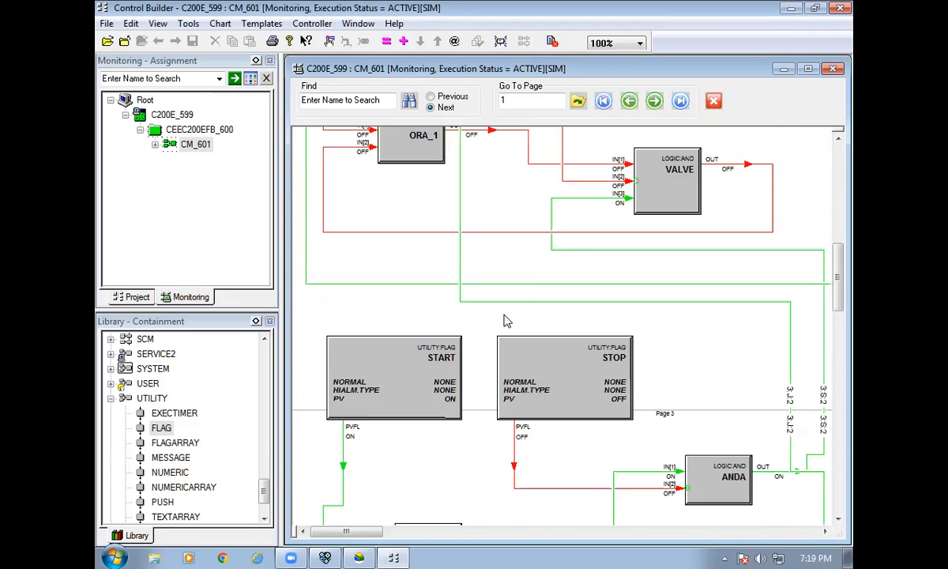
{"action": "double_click", "coordinate": [453, 402]}
{"action": "left_click", "coordinate": [450, 273]}
{"action": "left_click", "coordinate": [450, 284]}
{"action": "left_click", "coordinate": [484, 316]}
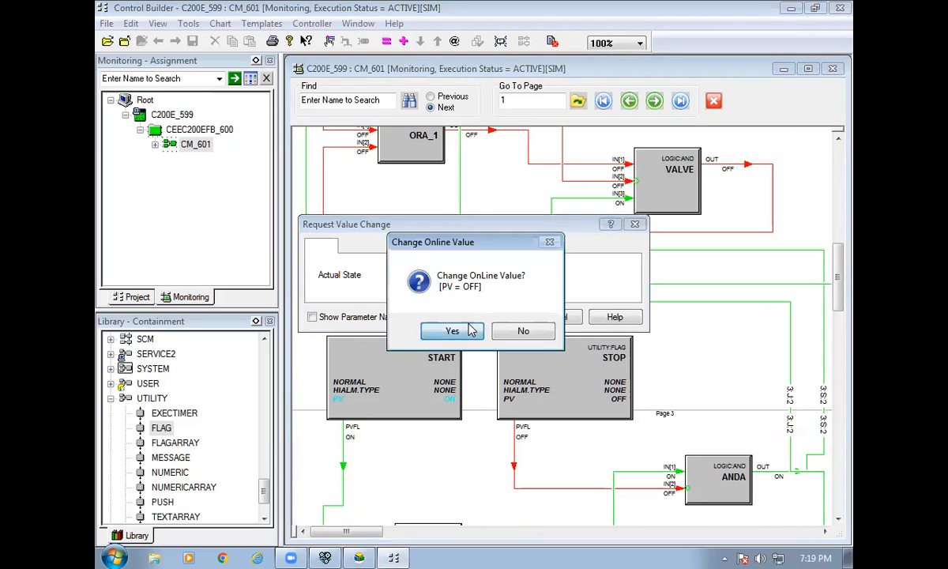
{"action": "left_click", "coordinate": [471, 330]}
{"action": "scroll", "coordinate": [528, 376], "scroll_direction": "down", "scroll_amount": 3}
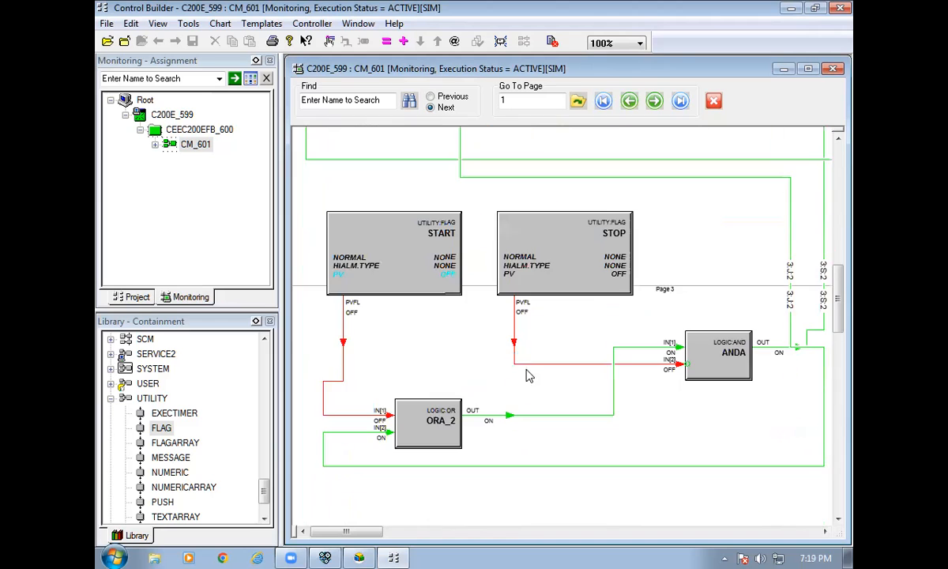
{"action": "scroll", "coordinate": [597, 400], "scroll_direction": "up", "scroll_amount": 3}
{"action": "scroll", "coordinate": [596, 400], "scroll_direction": "up", "scroll_amount": 2}
{"action": "scroll", "coordinate": [592, 388], "scroll_direction": "down", "scroll_amount": 3}
{"action": "scroll", "coordinate": [545, 395], "scroll_direction": "up", "scroll_amount": 6}
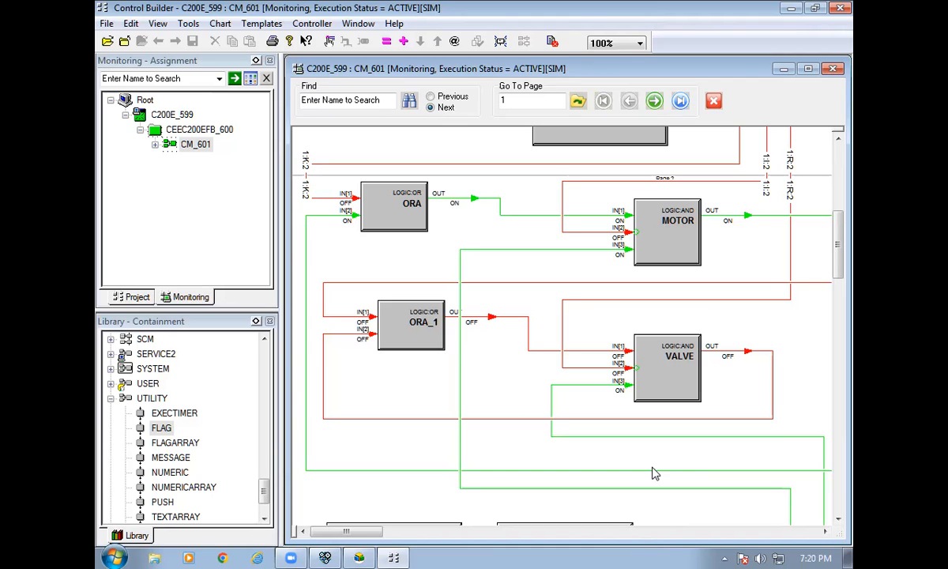
Set AI's live PV to 85.
{"action": "scroll", "coordinate": [644, 442], "scroll_direction": "down", "scroll_amount": 3}
{"action": "scroll", "coordinate": [644, 443], "scroll_direction": "down", "scroll_amount": 5}
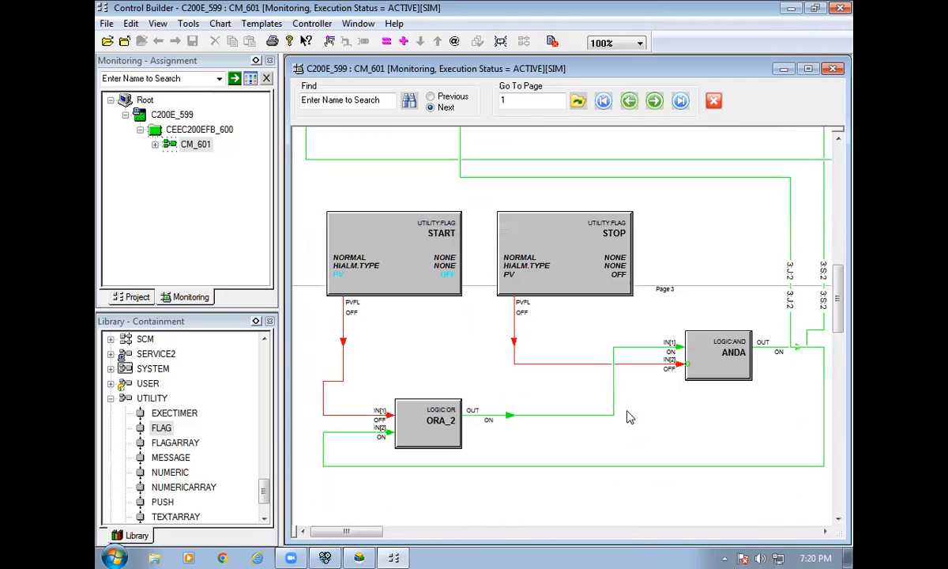
{"action": "scroll", "coordinate": [616, 291], "scroll_direction": "up", "scroll_amount": 10}
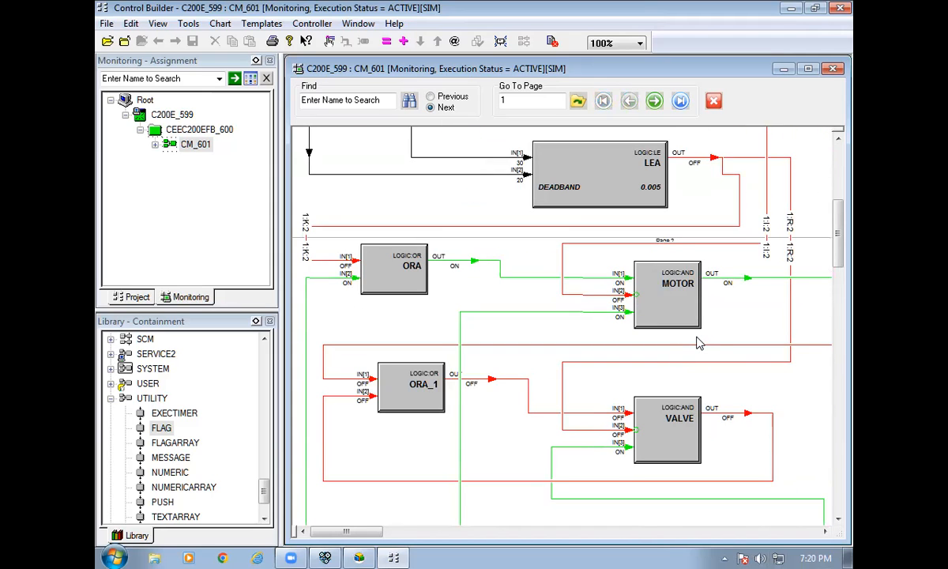
{"action": "scroll", "coordinate": [693, 340], "scroll_direction": "up", "scroll_amount": 7}
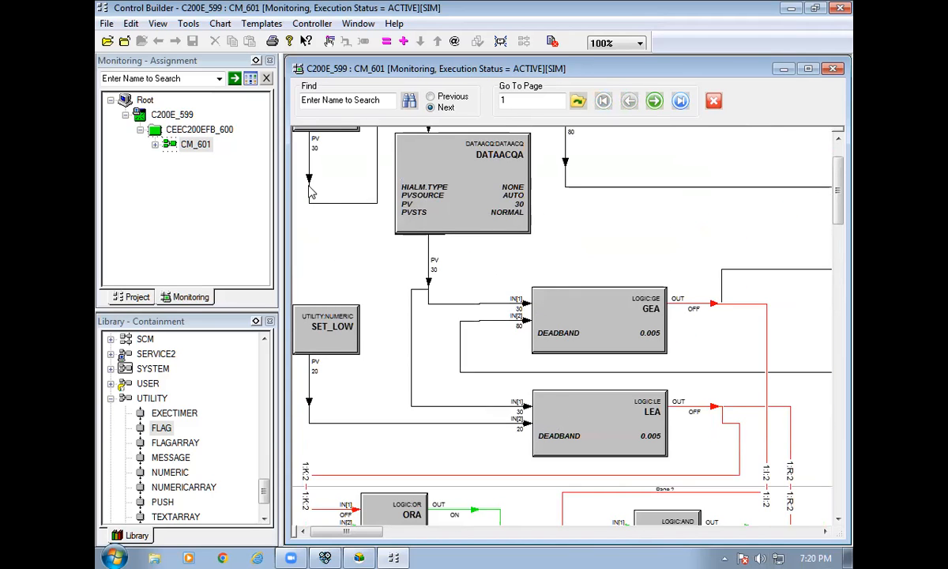
{"action": "double_click", "coordinate": [312, 161]}
{"action": "type", "text": "85"}
{"action": "key", "text": "Return"}
{"action": "key", "text": "Return"}
Scroll through the chart to check that GEA and VALVE are on and MOTOR off.
{"action": "scroll", "coordinate": [368, 250], "scroll_direction": "down", "scroll_amount": 5}
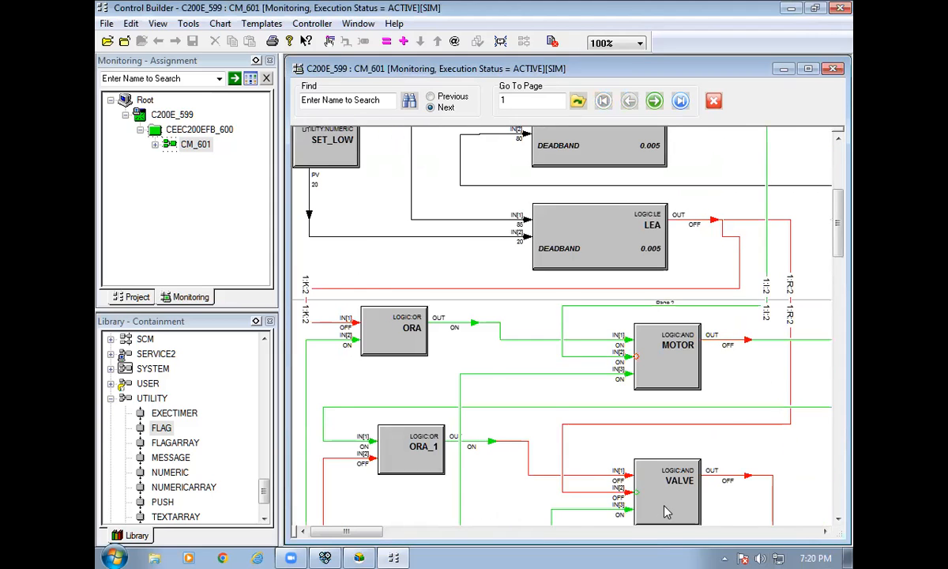
{"action": "scroll", "coordinate": [666, 511], "scroll_direction": "down", "scroll_amount": 2}
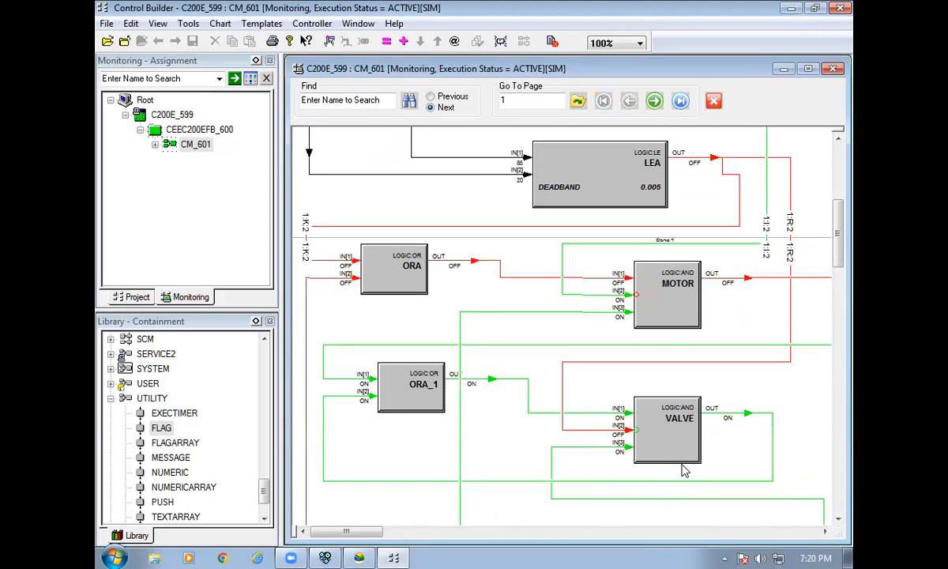
{"action": "scroll", "coordinate": [677, 469], "scroll_direction": "up", "scroll_amount": 6}
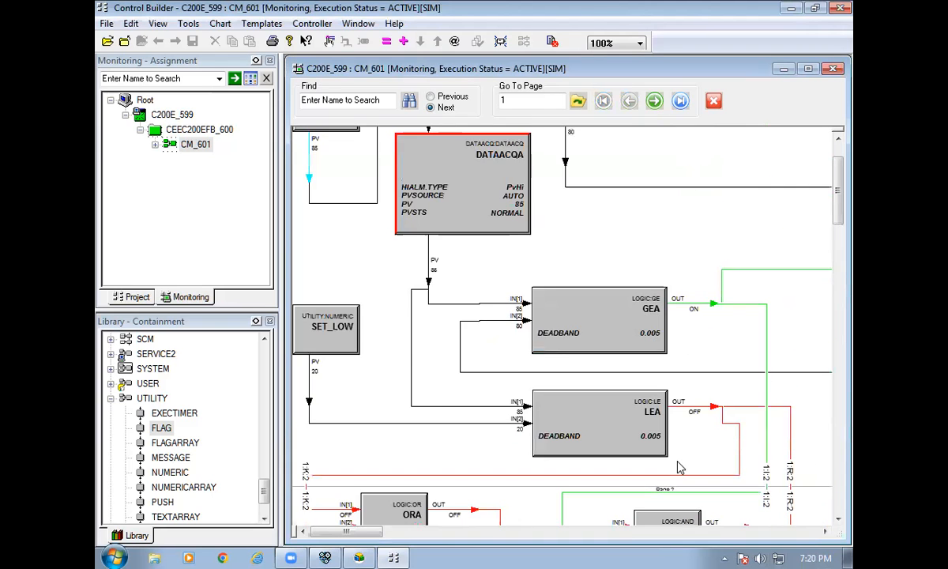
{"action": "scroll", "coordinate": [673, 466], "scroll_direction": "down", "scroll_amount": 6}
{"action": "scroll", "coordinate": [673, 465], "scroll_direction": "down", "scroll_amount": 8}
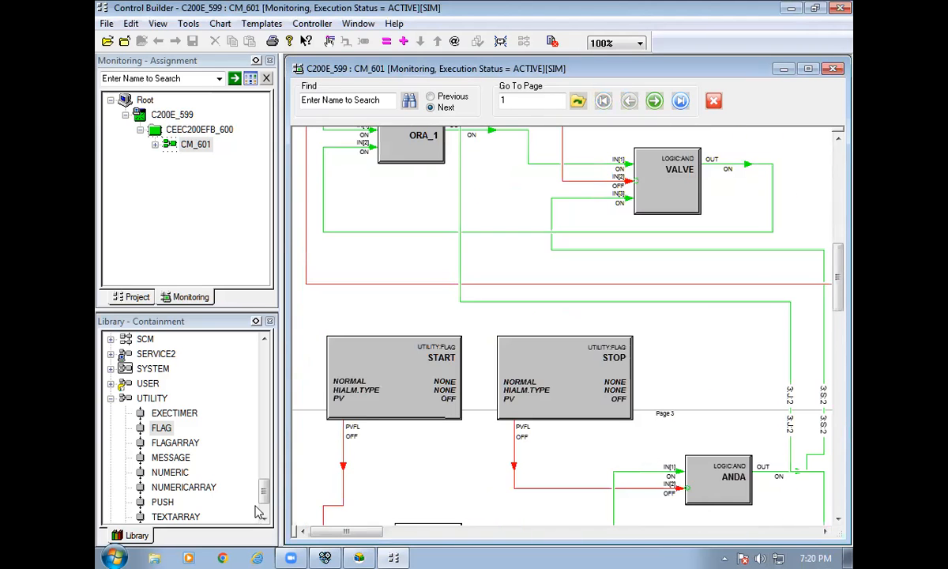
{"action": "scroll", "coordinate": [596, 476], "scroll_direction": "down", "scroll_amount": 5}
{"action": "scroll", "coordinate": [596, 476], "scroll_direction": "up", "scroll_amount": 8}
{"action": "scroll", "coordinate": [576, 373], "scroll_direction": "down", "scroll_amount": 5}
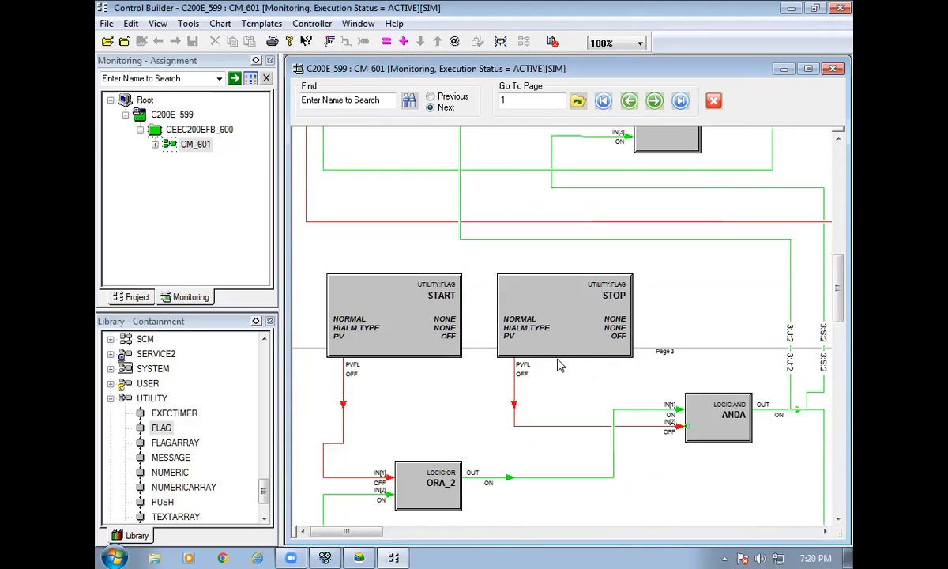
Set STOP's live state to ON, confirm, and scroll up to the GEA and LEA blocks.
{"action": "double_click", "coordinate": [618, 339]}
{"action": "left_click", "coordinate": [556, 274]}
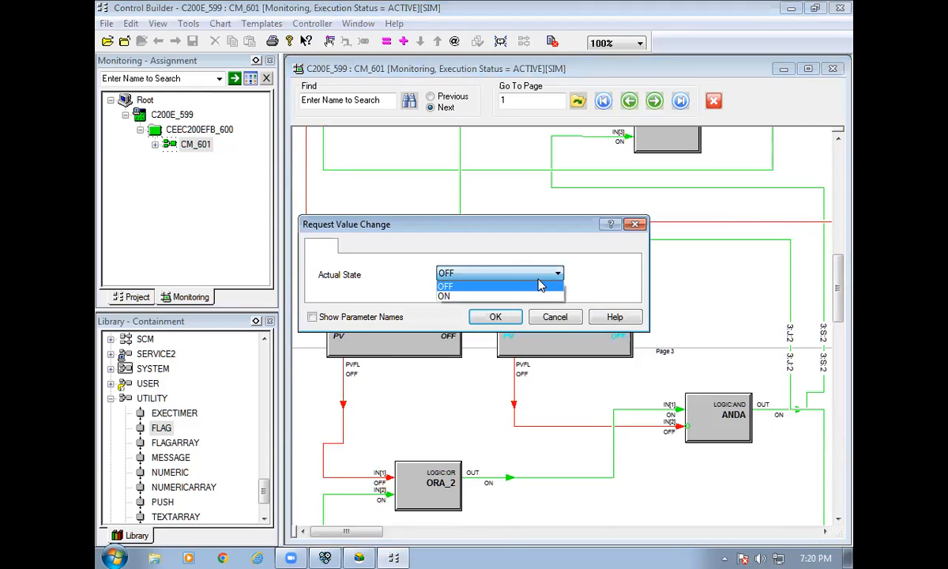
{"action": "left_click", "coordinate": [533, 297]}
{"action": "left_click", "coordinate": [493, 316]}
{"action": "left_click", "coordinate": [452, 331]}
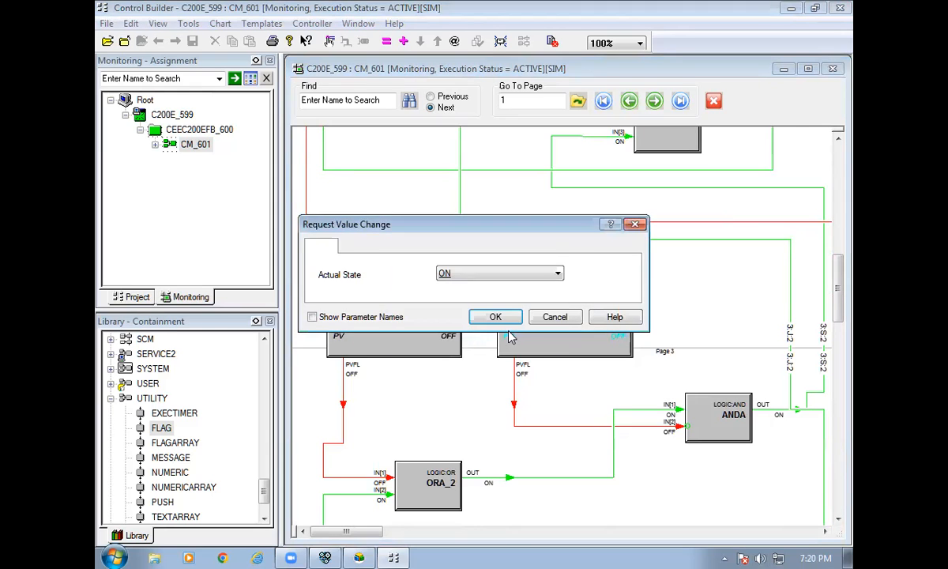
{"action": "left_click", "coordinate": [489, 316]}
{"action": "scroll", "coordinate": [587, 418], "scroll_direction": "up", "scroll_amount": 5}
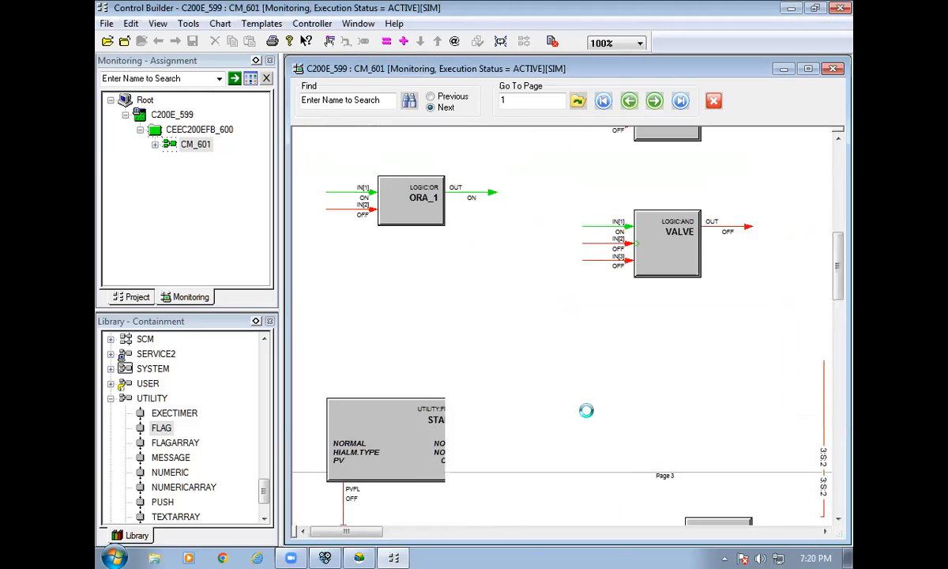
{"action": "scroll", "coordinate": [589, 410], "scroll_direction": "up", "scroll_amount": 3}
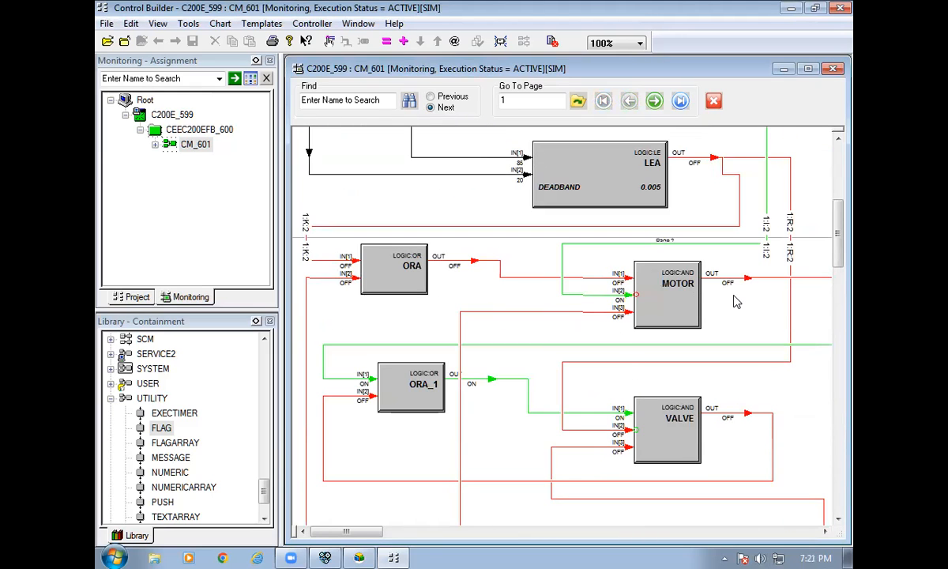
{"action": "scroll", "coordinate": [739, 309], "scroll_direction": "up", "scroll_amount": 2}
{"action": "scroll", "coordinate": [742, 336], "scroll_direction": "up", "scroll_amount": 3}
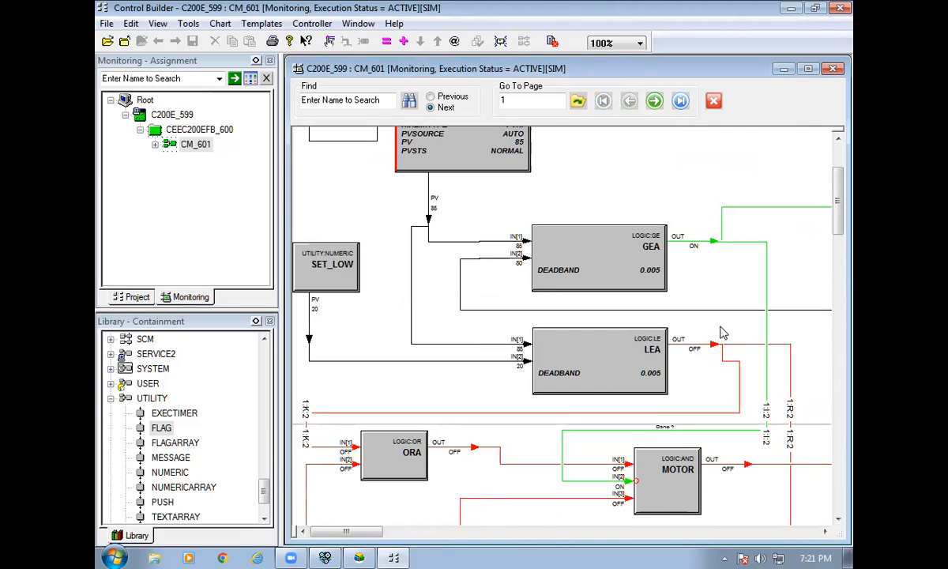
Collapse UTILITY in Library - Containment and scroll through the LOGIC block list.
{"action": "left_click", "coordinate": [110, 398]}
{"action": "scroll", "coordinate": [181, 456], "scroll_direction": "up", "scroll_amount": 4}
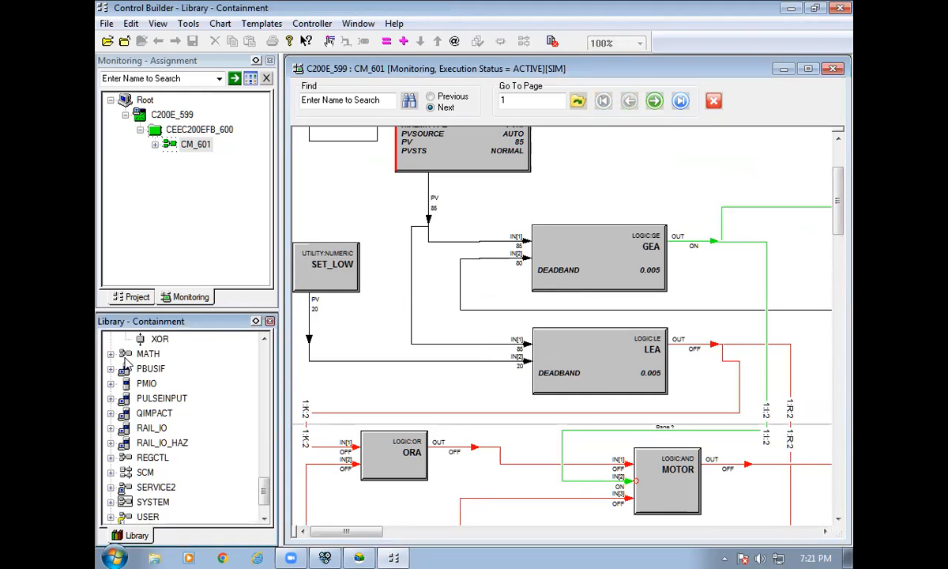
{"action": "scroll", "coordinate": [162, 385], "scroll_direction": "up", "scroll_amount": 7}
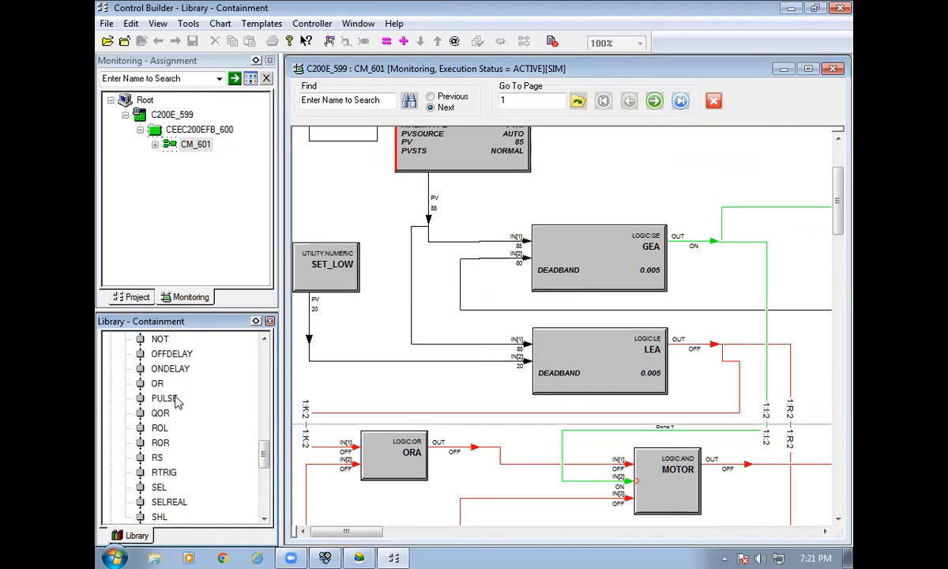
{"action": "scroll", "coordinate": [172, 387], "scroll_direction": "up", "scroll_amount": 3}
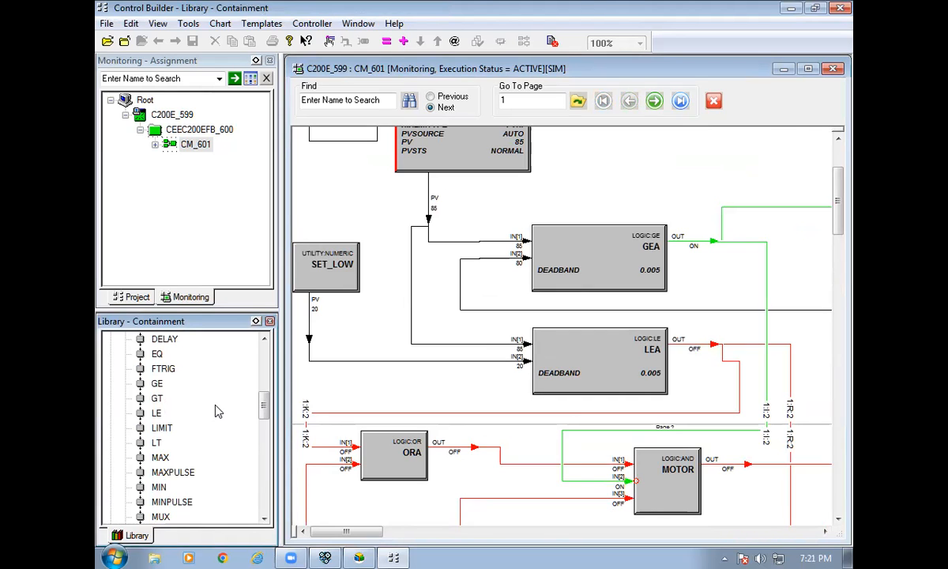
{"action": "scroll", "coordinate": [243, 431], "scroll_direction": "up", "scroll_amount": 1}
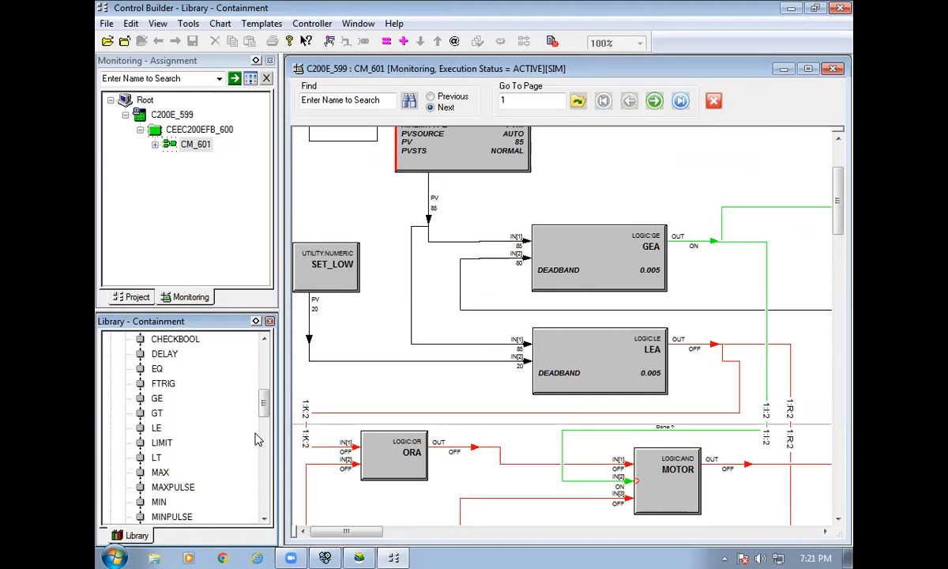
{"action": "scroll", "coordinate": [251, 438], "scroll_direction": "up", "scroll_amount": 2}
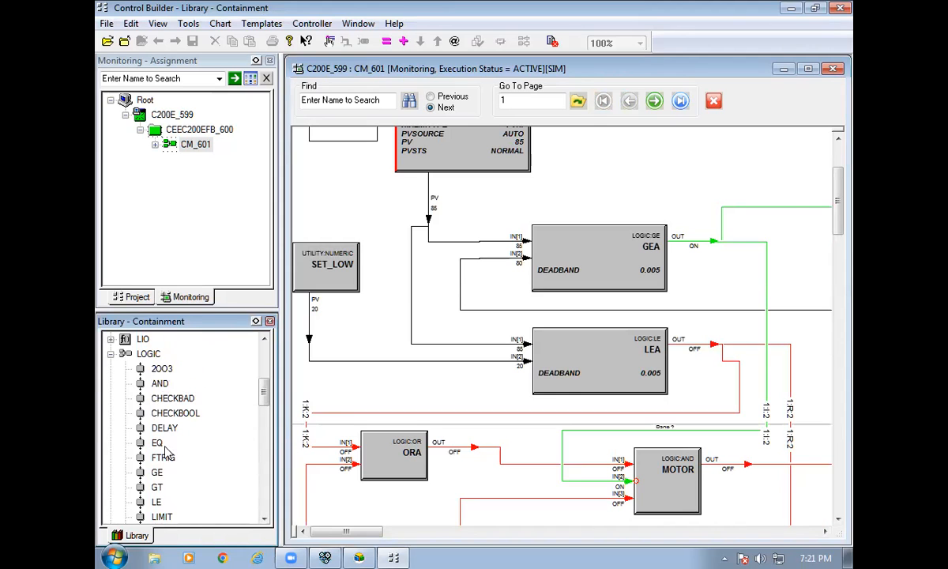
{"action": "scroll", "coordinate": [146, 409], "scroll_direction": "down", "scroll_amount": 1}
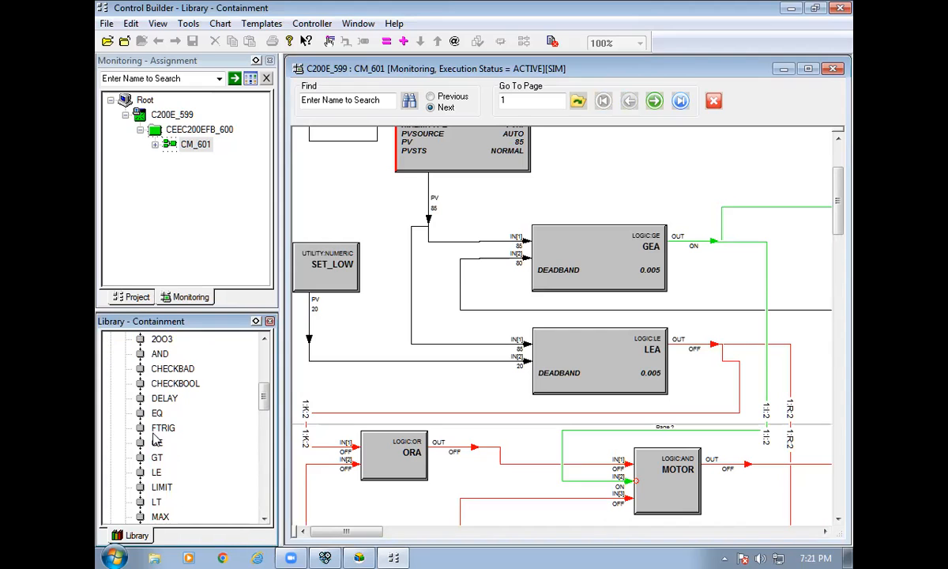
{"action": "scroll", "coordinate": [155, 421], "scroll_direction": "down", "scroll_amount": 1}
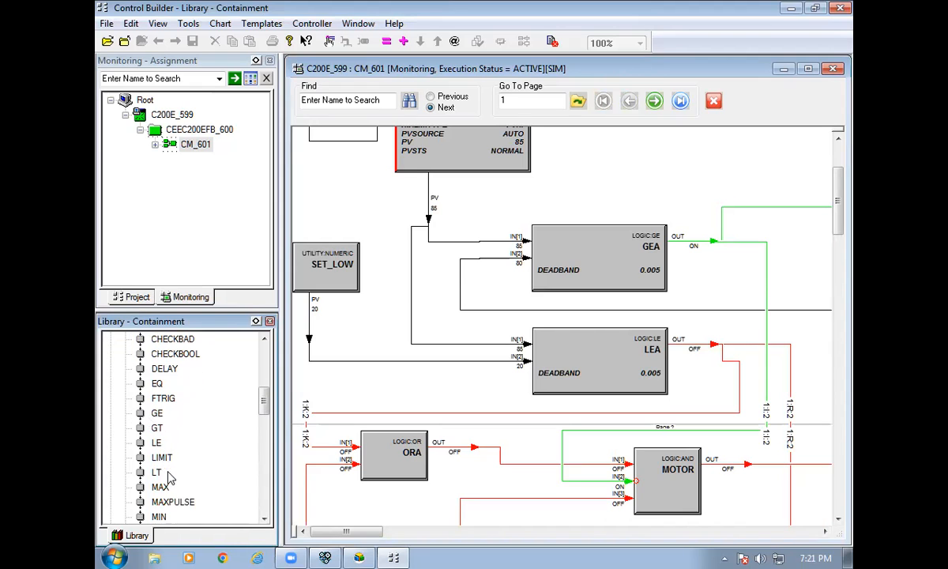
{"action": "scroll", "coordinate": [166, 492], "scroll_direction": "down", "scroll_amount": 1}
{"action": "scroll", "coordinate": [167, 491], "scroll_direction": "down", "scroll_amount": 1}
{"action": "scroll", "coordinate": [166, 488], "scroll_direction": "down", "scroll_amount": 1}
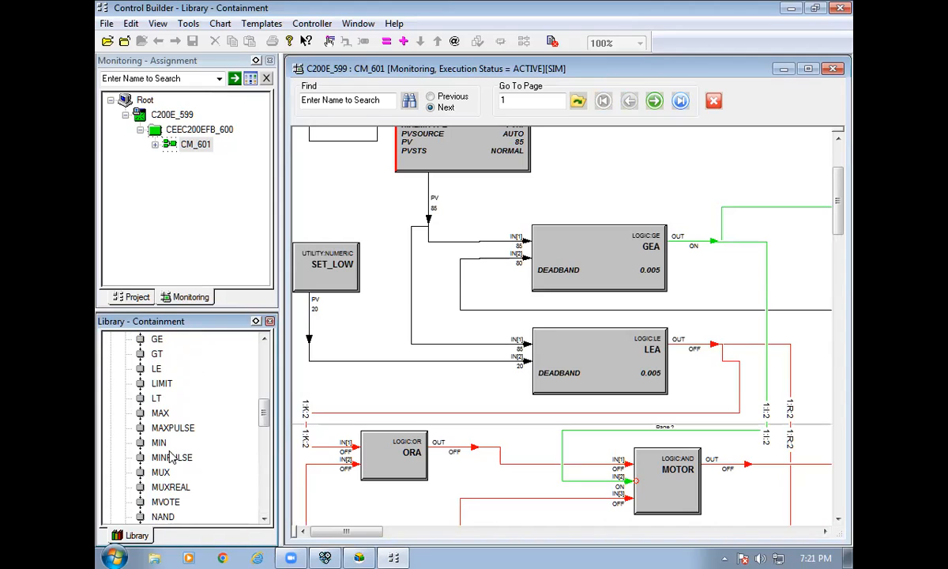
{"action": "scroll", "coordinate": [170, 443], "scroll_direction": "down", "scroll_amount": 1}
{"action": "scroll", "coordinate": [193, 470], "scroll_direction": "down", "scroll_amount": 3}
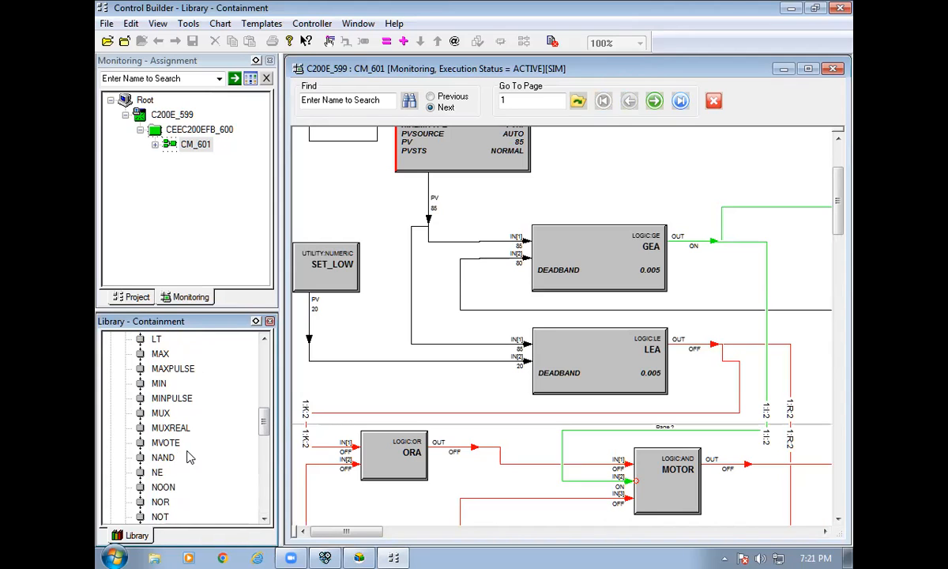
Close the CM_601 monitoring and project charts, leaving CM_601 selected in the Project tree.
{"action": "left_click", "coordinate": [832, 69]}
{"action": "left_click", "coordinate": [139, 297]}
{"action": "left_click", "coordinate": [192, 146]}
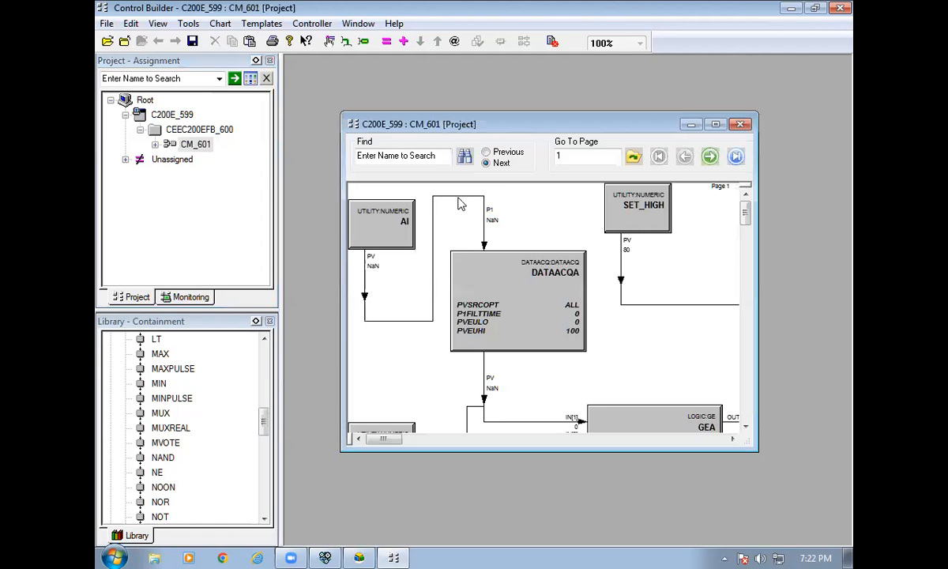
{"action": "left_click", "coordinate": [739, 124]}
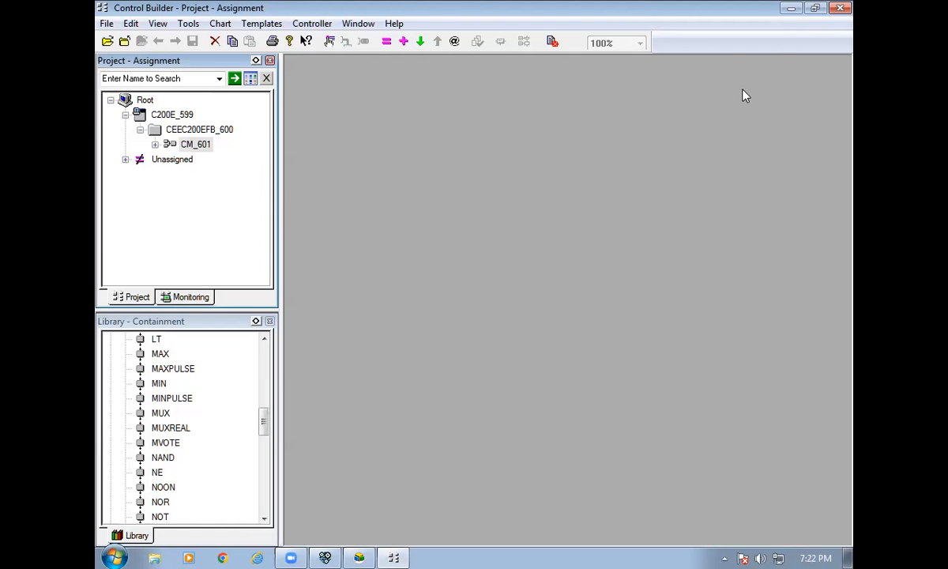
Bring up Configuration Studio's Displays tasks, then minimize it to reveal the desktop.
{"action": "left_click", "coordinate": [791, 8]}
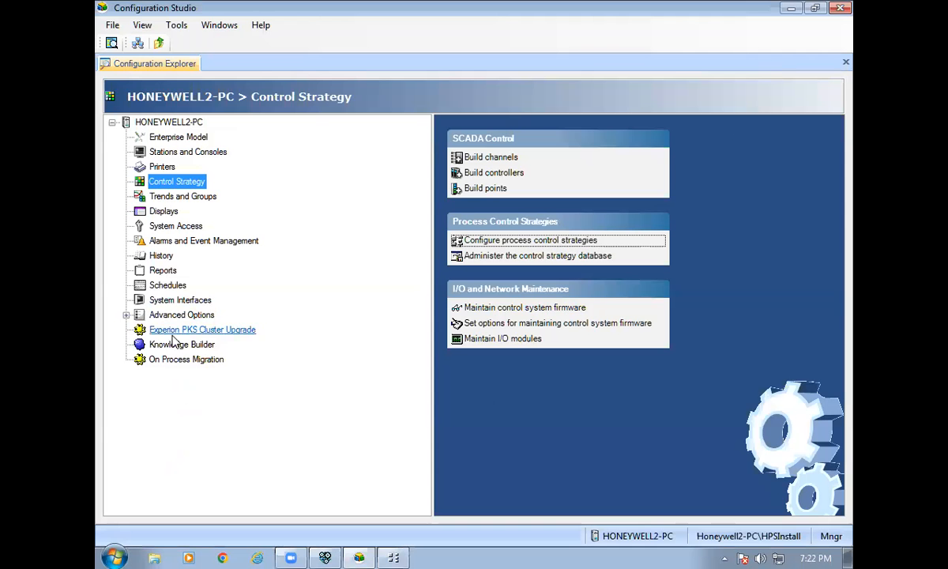
{"action": "left_click", "coordinate": [162, 212]}
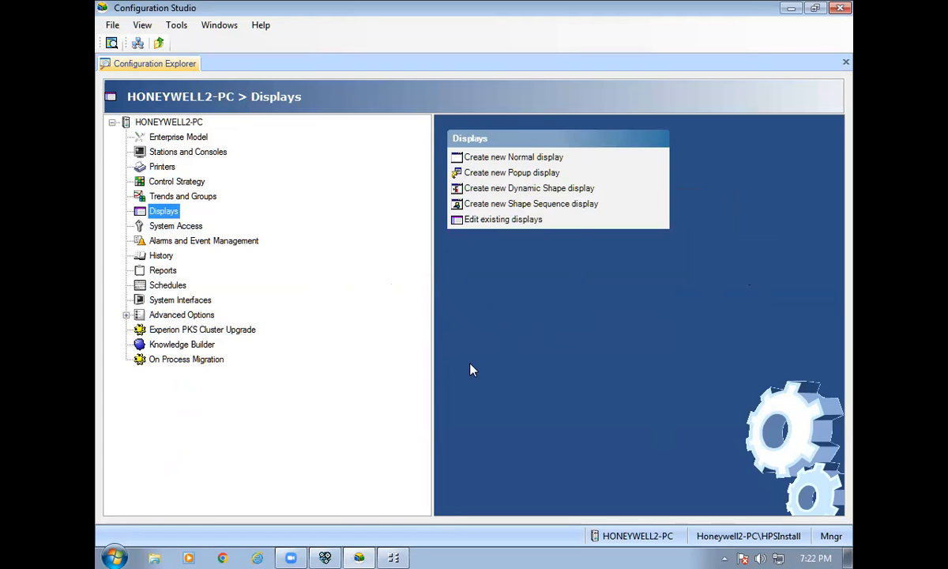
{"action": "left_click", "coordinate": [791, 8]}
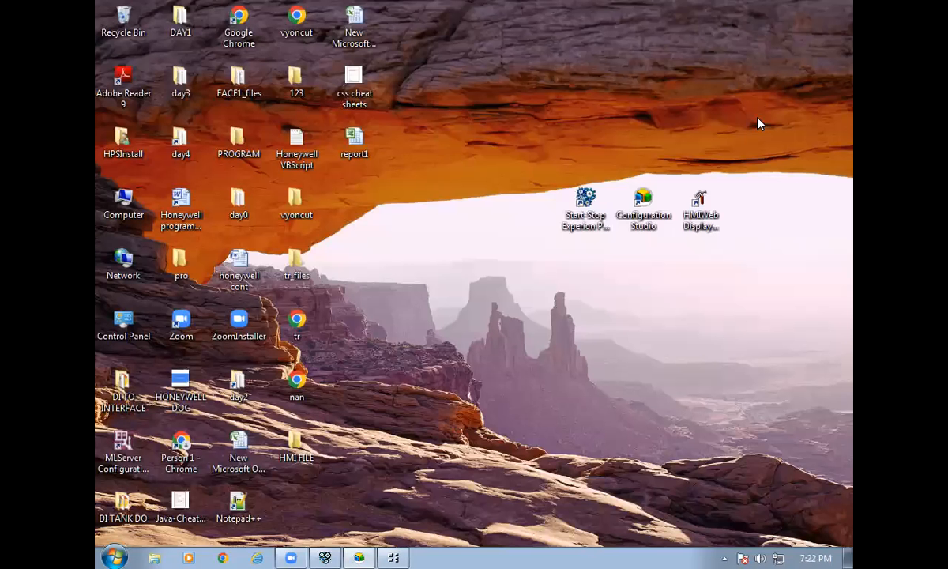
Launch HMIWeb Display Builder with blank Display1, refresh the Localhost point list, then return to Control Builder.
{"action": "double_click", "coordinate": [711, 225]}
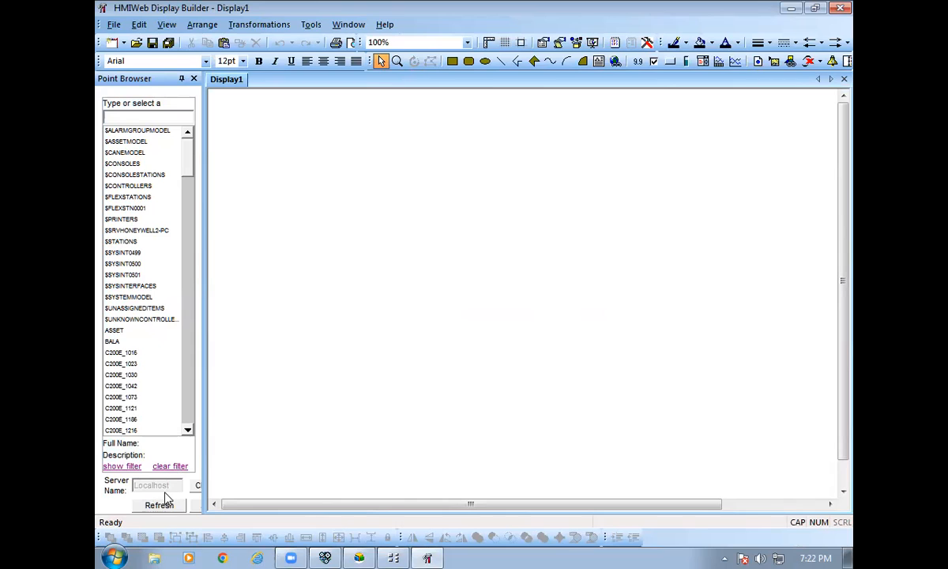
{"action": "left_click", "coordinate": [160, 506]}
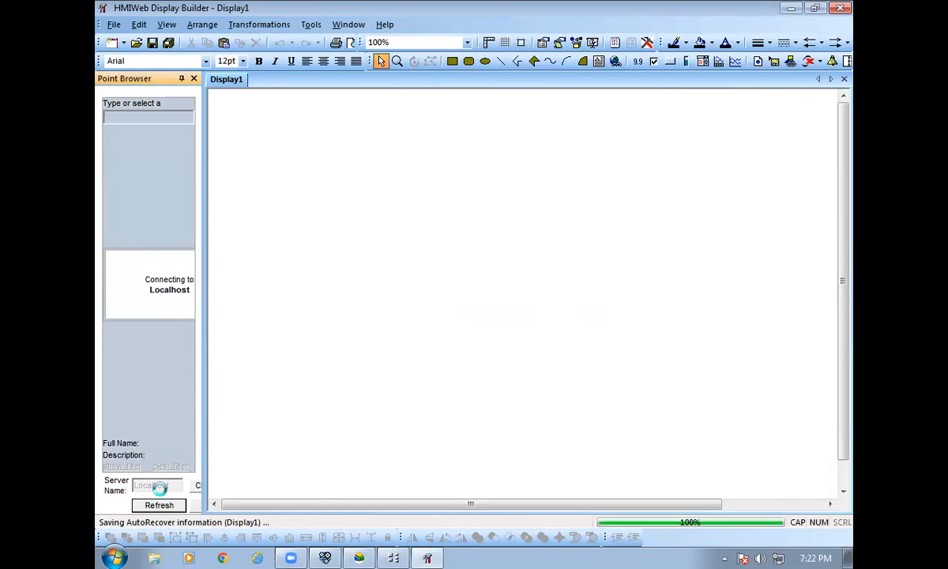
{"action": "left_click", "coordinate": [392, 557]}
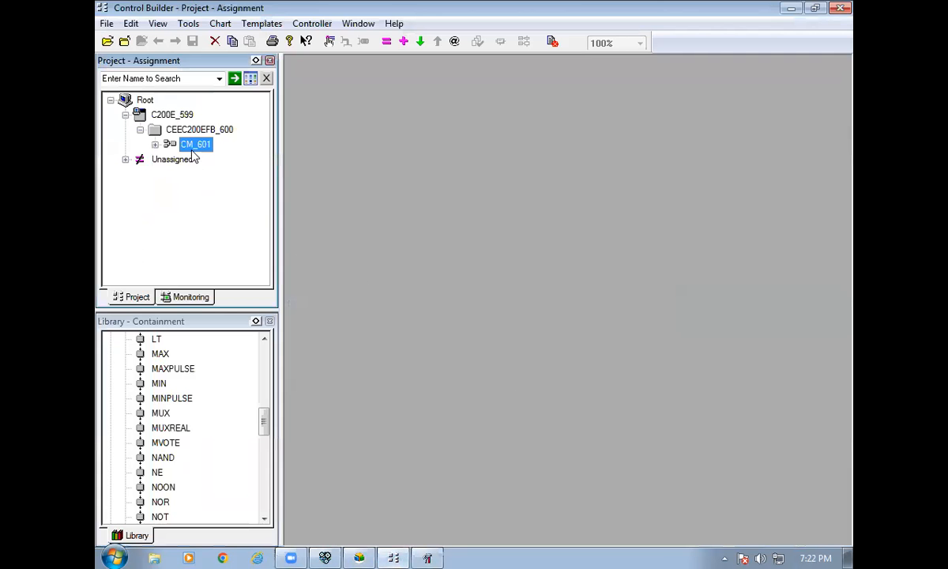
Reopen CM_601's maximized monitoring chart, check its parameters for parent asset day2, then return to Display Builder.
{"action": "left_click", "coordinate": [195, 297]}
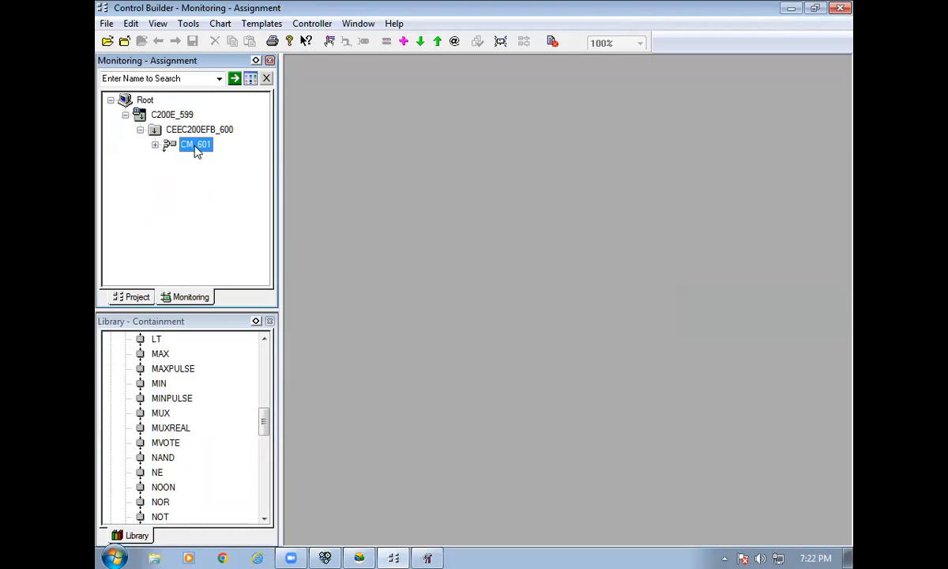
{"action": "right_click", "coordinate": [196, 151]}
{"action": "left_click", "coordinate": [233, 156]}
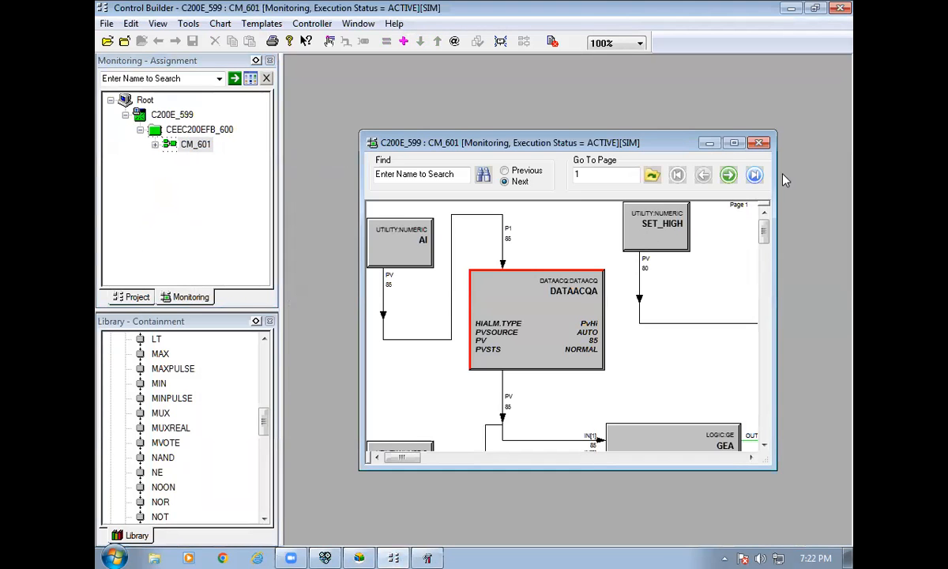
{"action": "double_click", "coordinate": [693, 141]}
{"action": "double_click", "coordinate": [652, 186]}
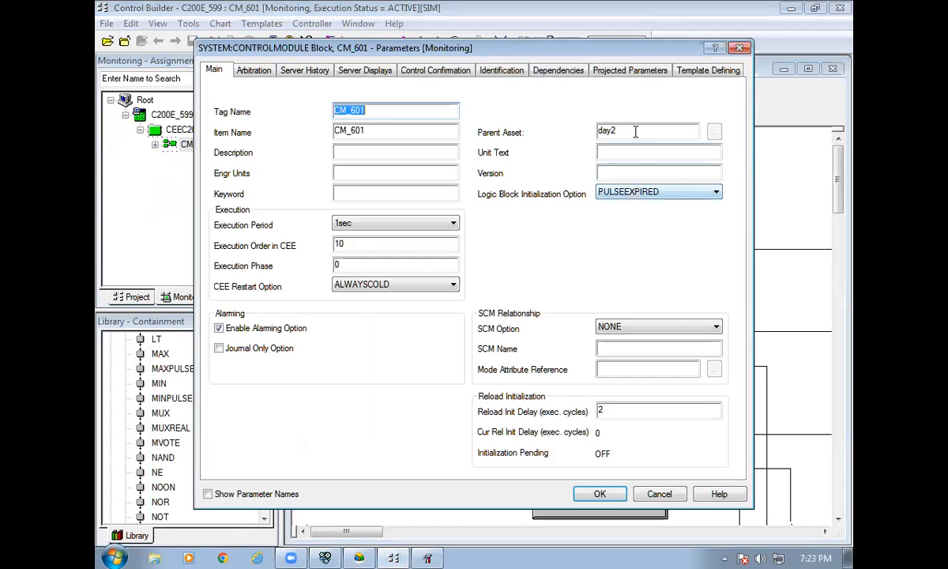
{"action": "left_click", "coordinate": [737, 47]}
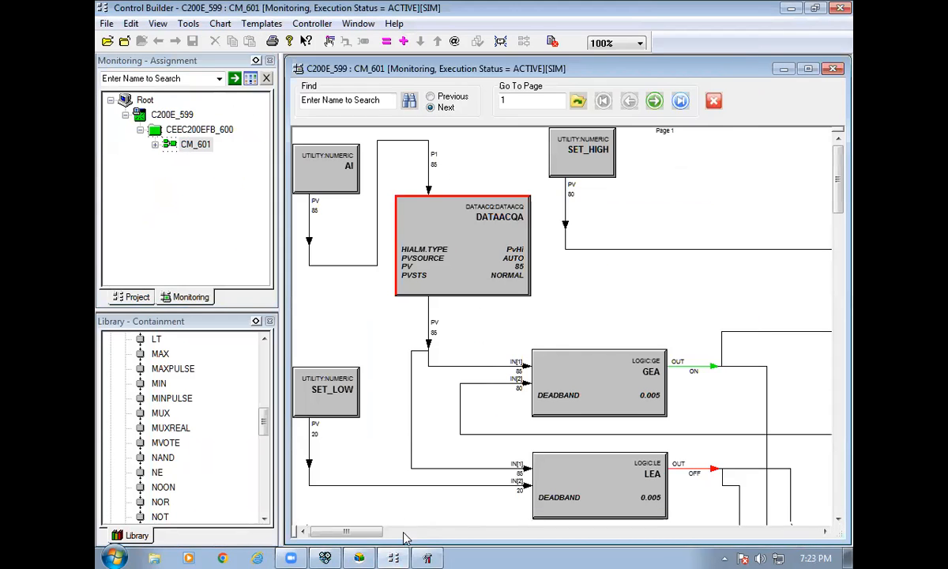
{"action": "key", "text": "alt+Tab"}
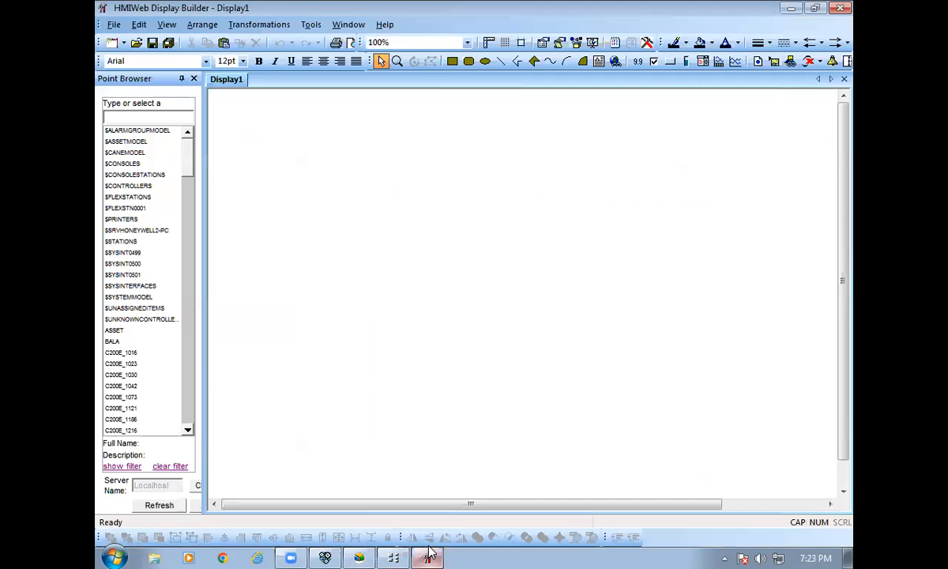
Filter the point browser to the day2 asset to confirm CM_601, clear the filter, and return to Control Builder.
{"action": "left_click", "coordinate": [129, 468]}
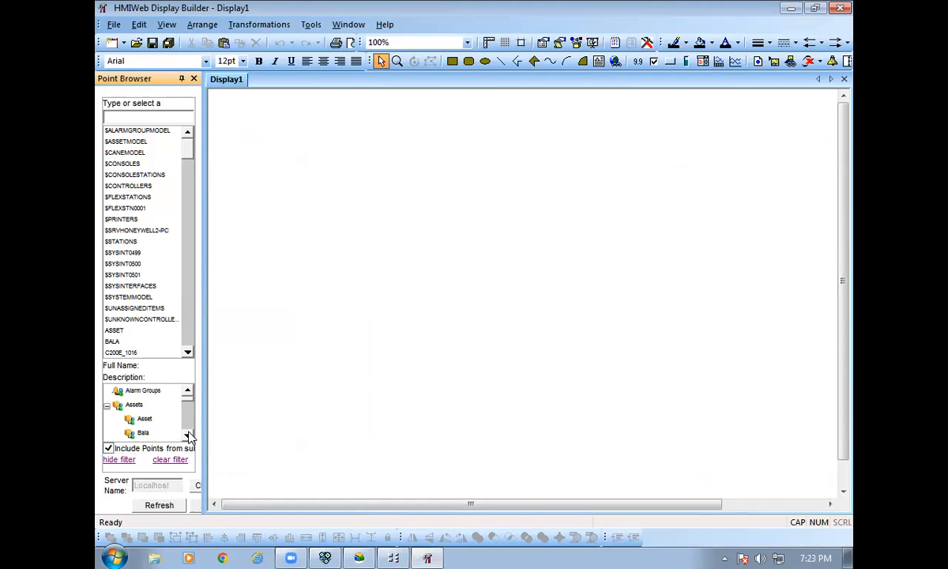
{"action": "scroll", "coordinate": [138, 432], "scroll_direction": "down", "scroll_amount": 3}
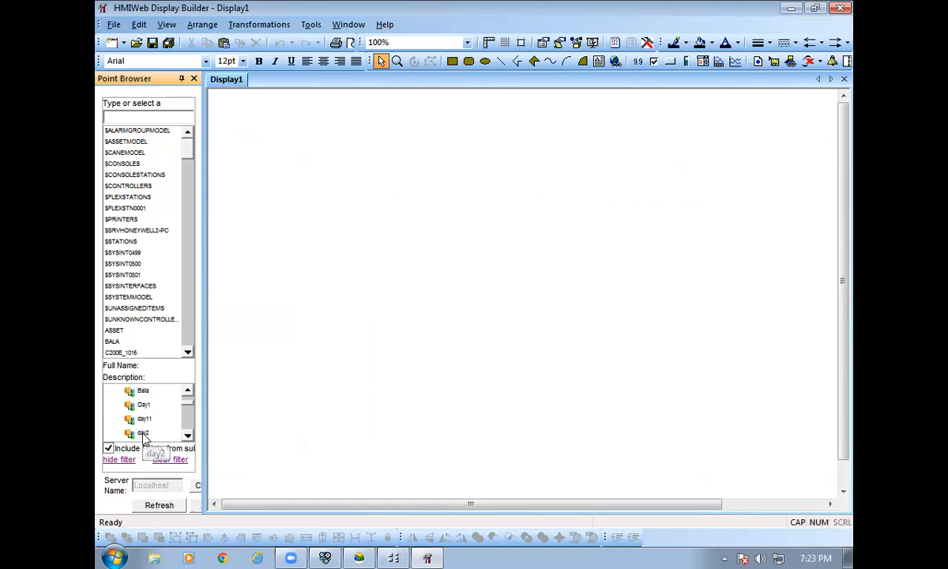
{"action": "left_click", "coordinate": [134, 433]}
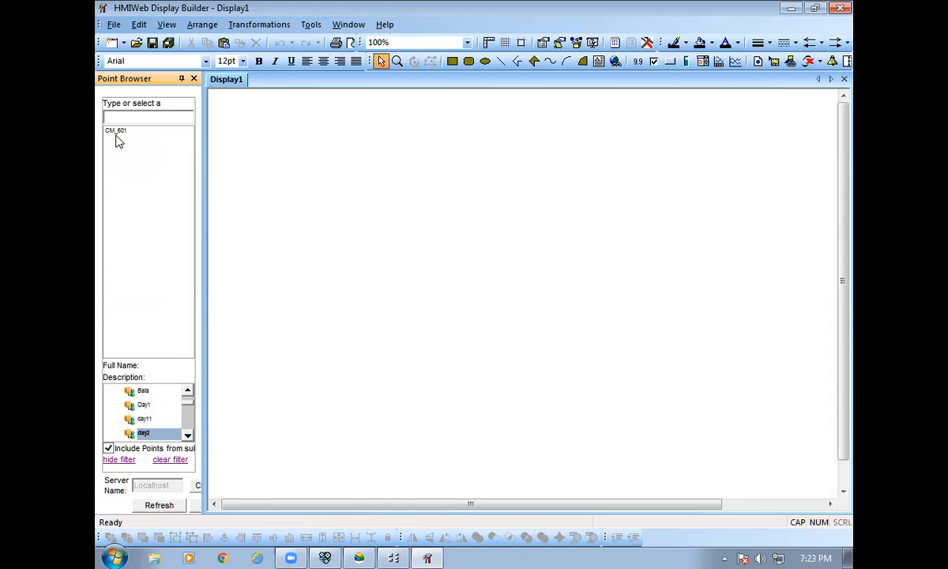
{"action": "left_click", "coordinate": [169, 459]}
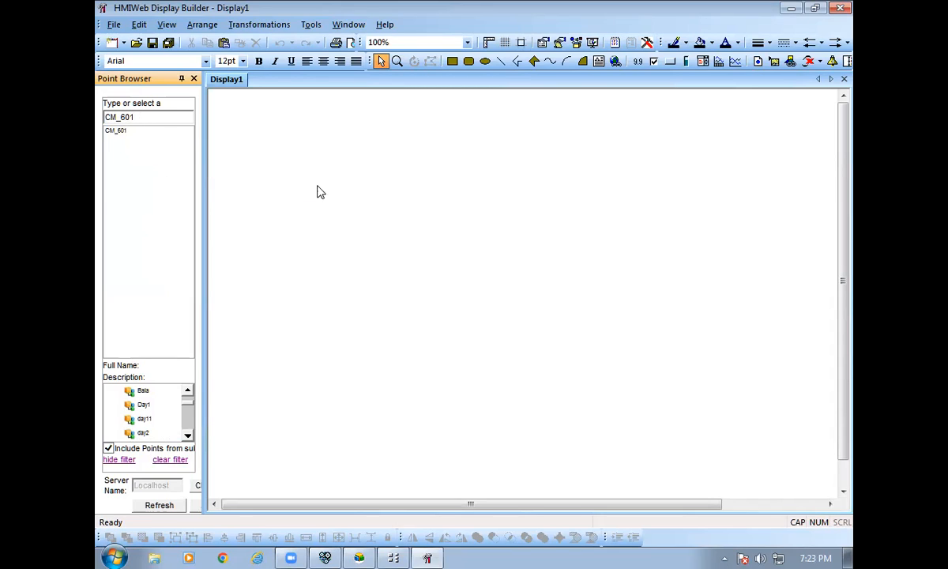
{"action": "left_click", "coordinate": [393, 557]}
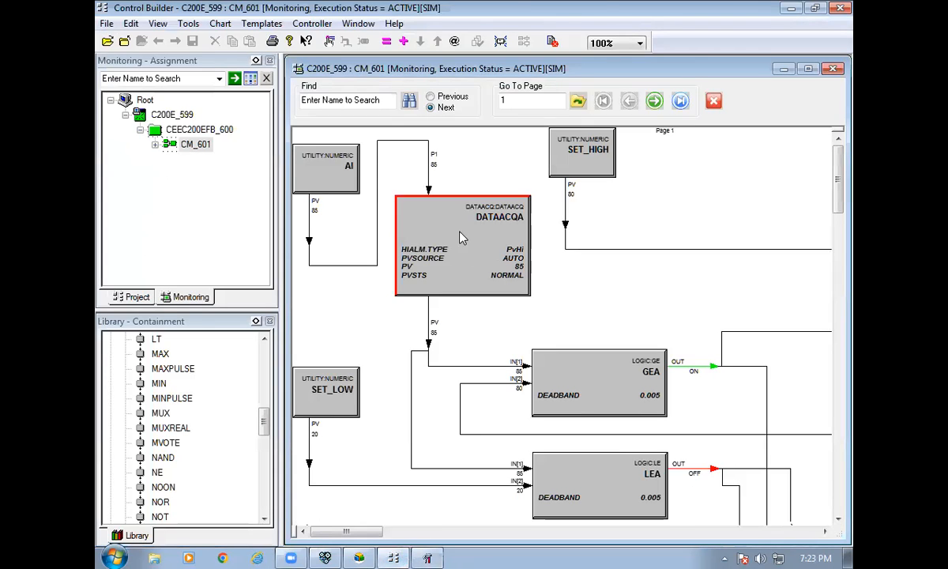
Scroll through CM_601's logic blocks, then minimize Control Builder to show the empty Display1.
{"action": "scroll", "coordinate": [395, 221], "scroll_direction": "down", "scroll_amount": 6}
{"action": "scroll", "coordinate": [334, 197], "scroll_direction": "up", "scroll_amount": 6}
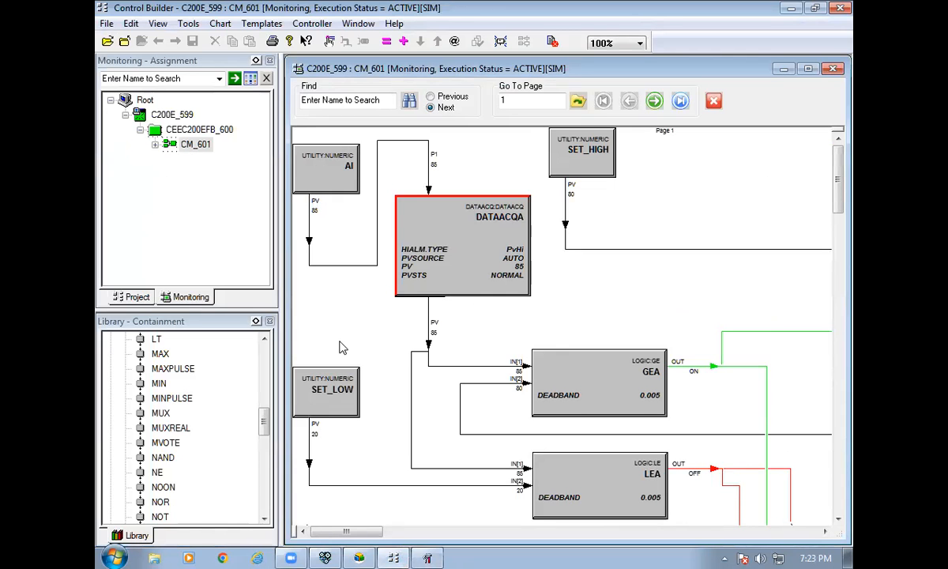
{"action": "scroll", "coordinate": [506, 332], "scroll_direction": "down", "scroll_amount": 5}
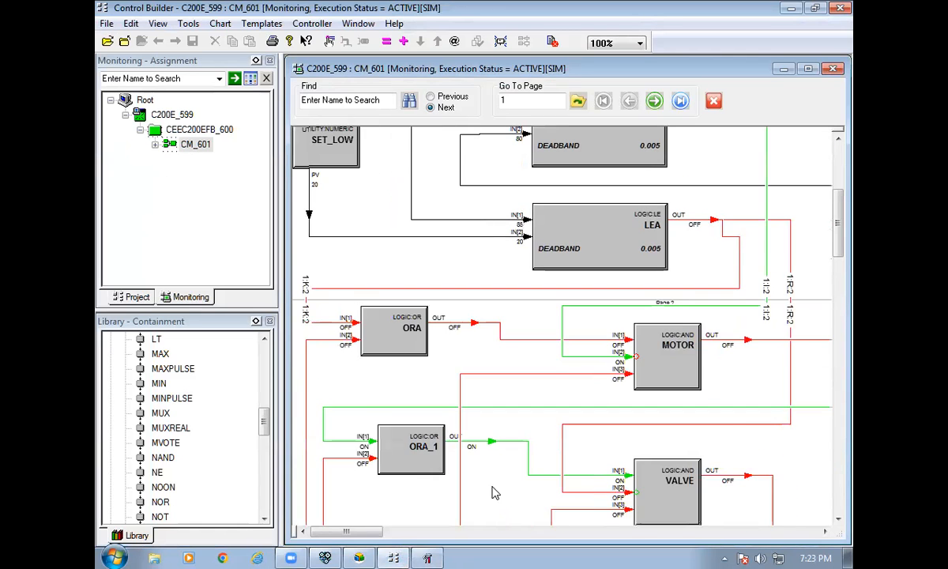
{"action": "scroll", "coordinate": [492, 493], "scroll_direction": "down", "scroll_amount": 5}
{"action": "scroll", "coordinate": [629, 466], "scroll_direction": "up", "scroll_amount": 10}
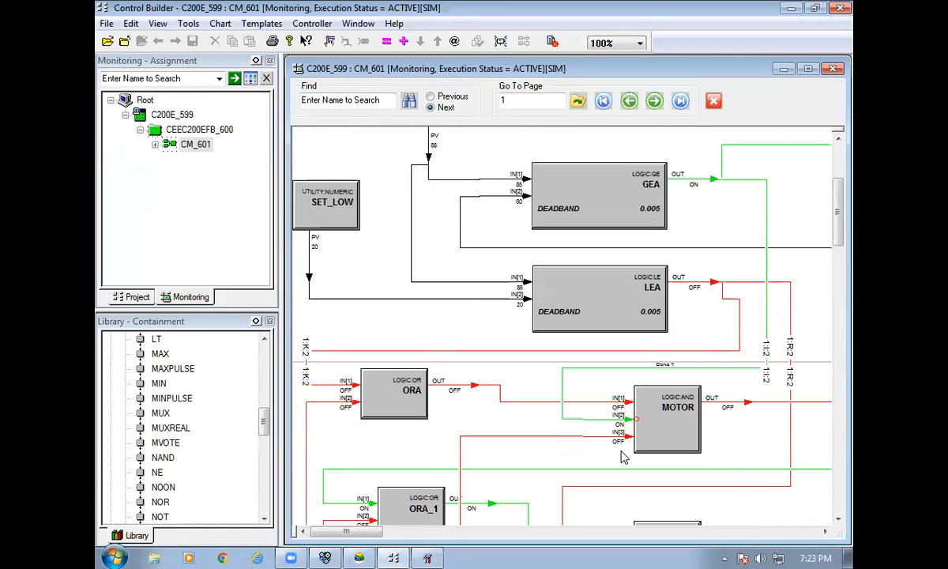
{"action": "left_click", "coordinate": [791, 9]}
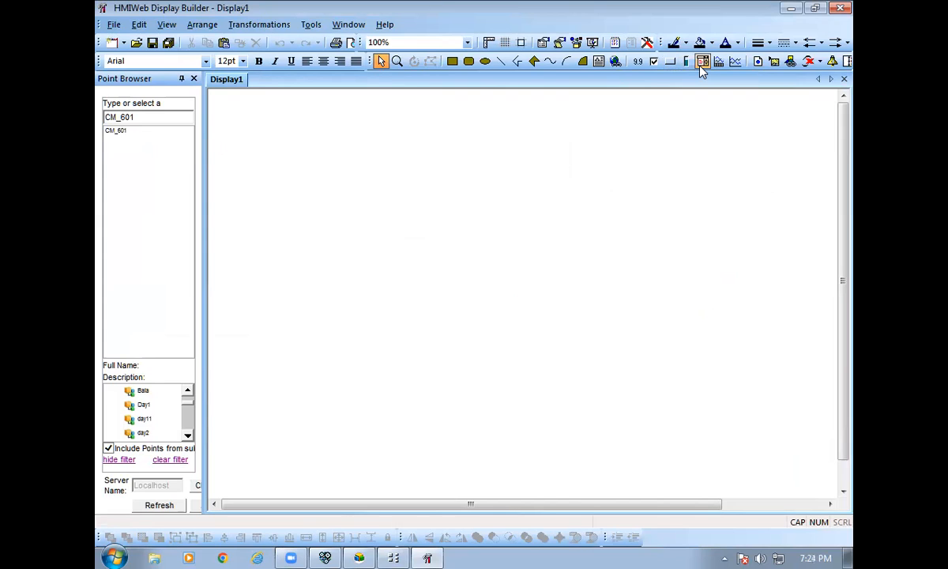
Draw two combo boxes near the top left of Display1, discarding an accidental third.
{"action": "left_click", "coordinate": [701, 63]}
{"action": "left_click_drag", "start_coordinate": [255, 135], "coordinate": [333, 154]}
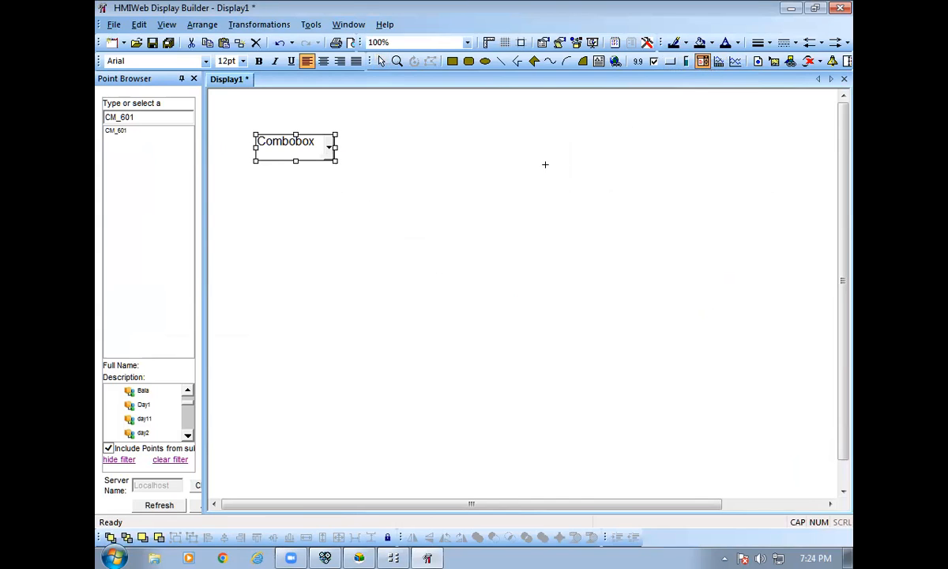
{"action": "left_click_drag", "start_coordinate": [253, 185], "coordinate": [333, 212]}
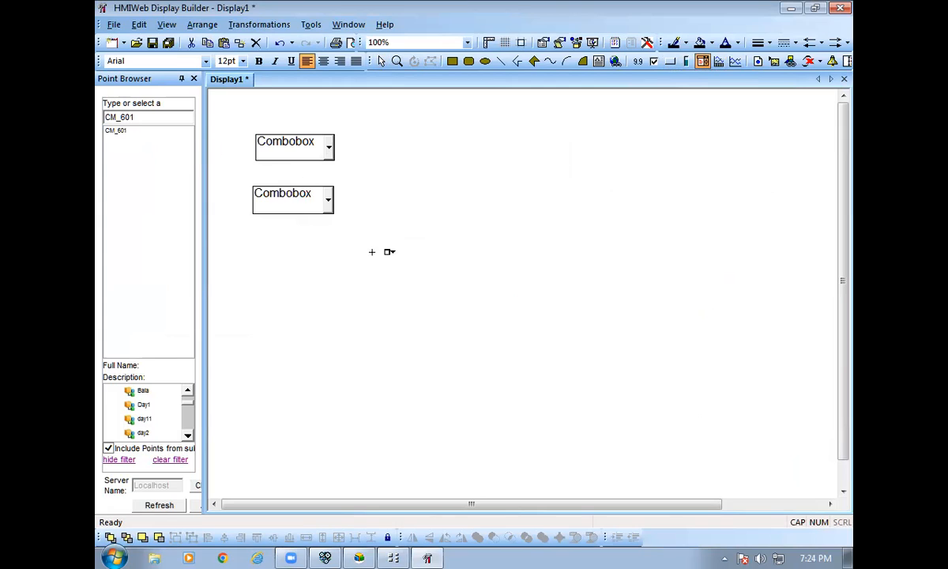
{"action": "left_click_drag", "start_coordinate": [388, 252], "coordinate": [449, 300]}
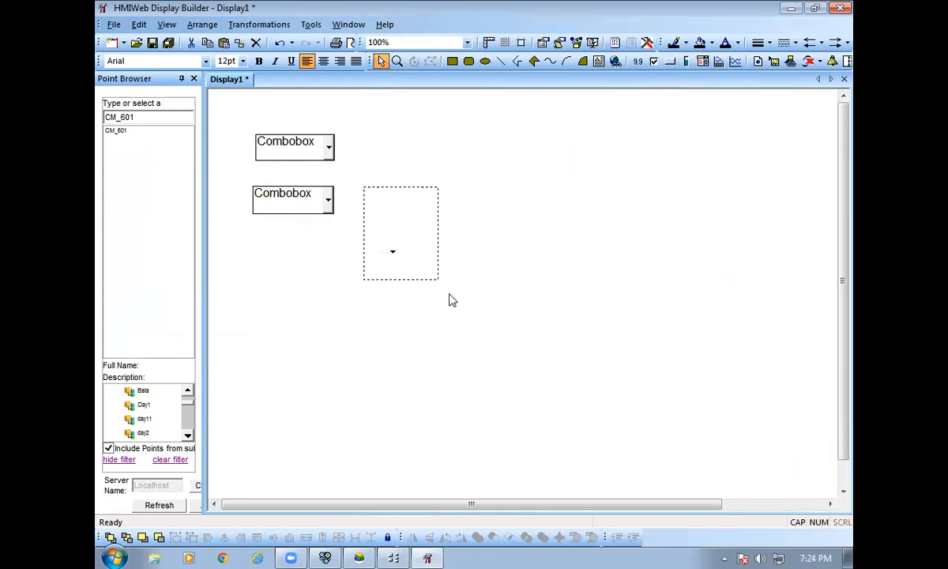
{"action": "key", "text": "Escape"}
Move the two combo boxes into a left-aligned stack, one under the other.
{"action": "left_click_drag", "start_coordinate": [303, 157], "coordinate": [276, 139]}
{"action": "left_click_drag", "start_coordinate": [298, 194], "coordinate": [280, 176]}
{"action": "left_click", "coordinate": [375, 229]}
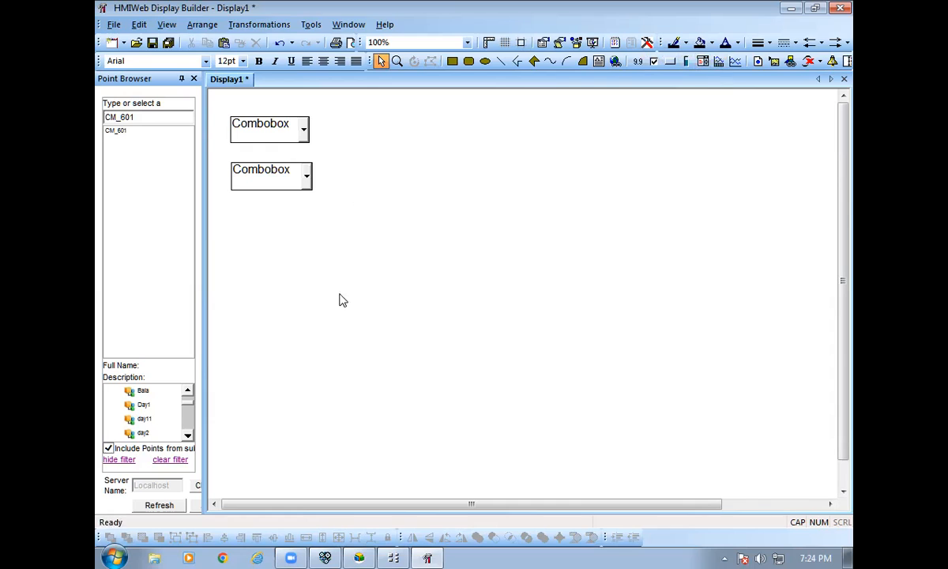
Draw one 9999.99 alphanumeric value field below the combo boxes and delete the leftover stray object.
{"action": "left_click", "coordinate": [637, 63]}
{"action": "left_click", "coordinate": [637, 63]}
{"action": "left_click_drag", "start_coordinate": [237, 229], "coordinate": [319, 256]}
{"action": "left_click_drag", "start_coordinate": [323, 299], "coordinate": [282, 254]}
{"action": "key", "text": "ctrl+z"}
{"action": "key", "text": "Escape"}
{"action": "left_click", "coordinate": [303, 276]}
{"action": "key", "text": "Delete"}
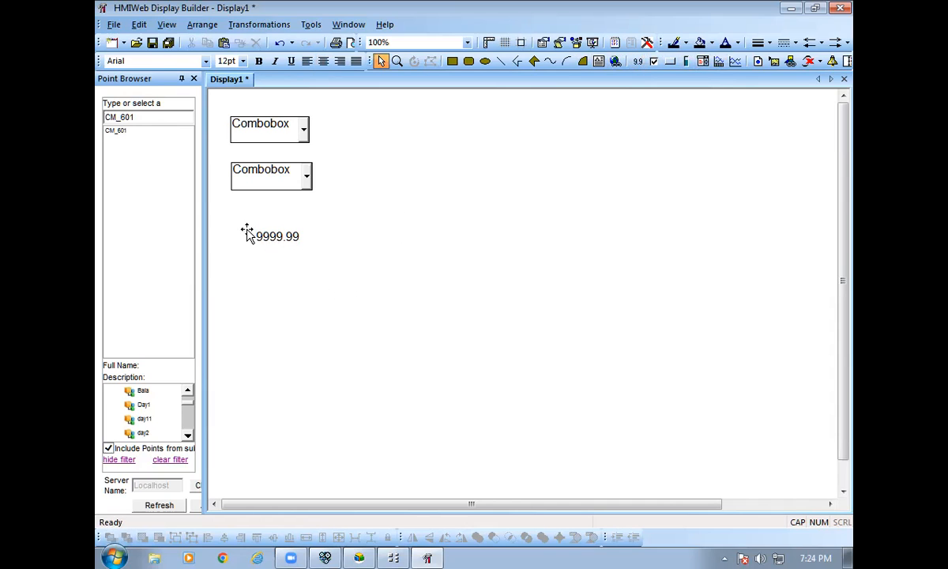
Duplicate the value field twice and arrange the three copies in a neat column.
{"action": "left_click", "coordinate": [248, 232]}
{"action": "right_click", "coordinate": [251, 217]}
{"action": "left_click", "coordinate": [303, 270]}
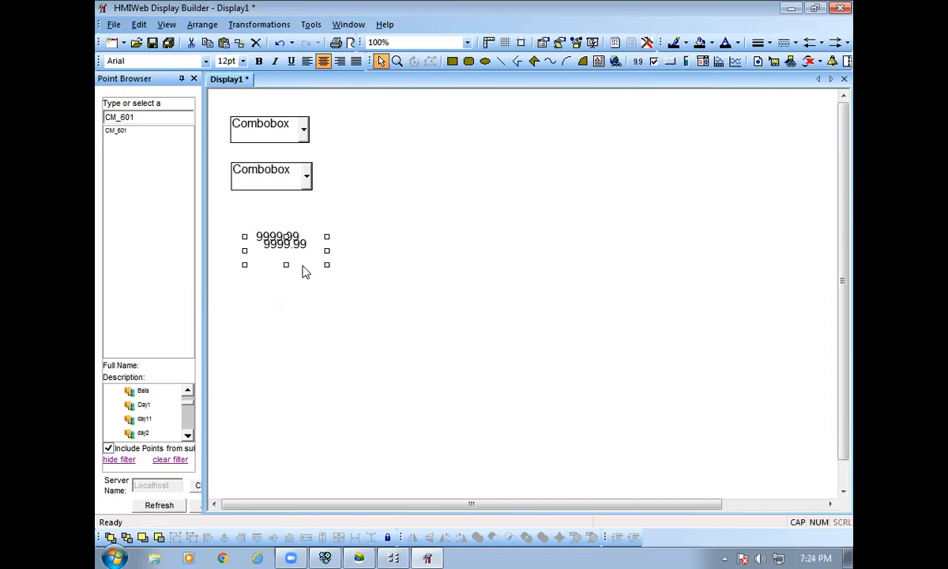
{"action": "right_click", "coordinate": [268, 245]}
{"action": "left_click", "coordinate": [316, 307]}
{"action": "left_click_drag", "start_coordinate": [298, 257], "coordinate": [289, 289]}
{"action": "left_click", "coordinate": [281, 245]}
{"action": "mouse_move", "coordinate": [278, 237]}
{"action": "left_mouse_down"}
{"action": "mouse_move", "coordinate": [283, 248]}
{"action": "mouse_move", "coordinate": [267, 244]}
{"action": "left_mouse_up"}
{"action": "left_click", "coordinate": [358, 271]}
{"action": "left_click", "coordinate": [274, 247]}
{"action": "left_click", "coordinate": [597, 63]}
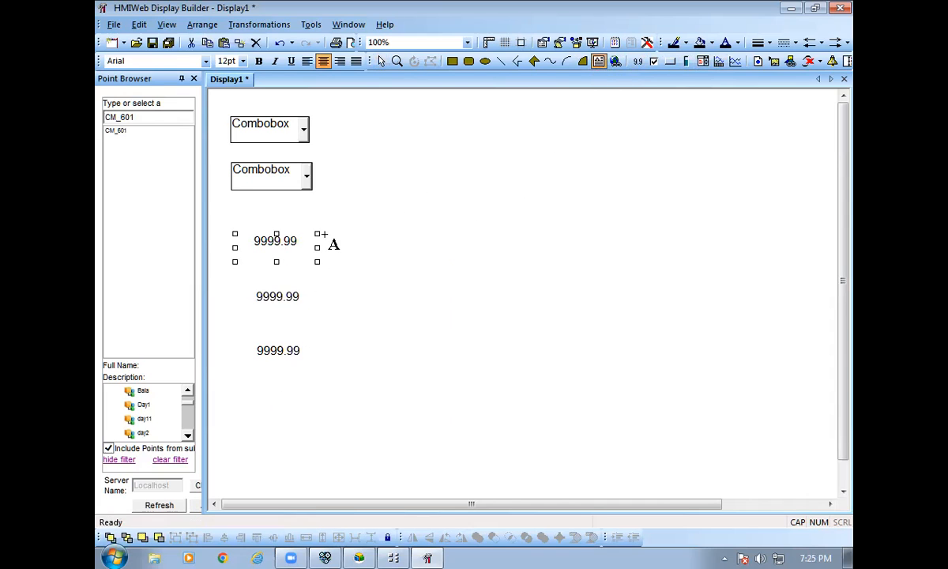
Add text boxes reading ANALOG, SET_HIGH and SET_LOW above the three 9999.99 fields.
{"action": "left_click_drag", "start_coordinate": [242, 212], "coordinate": [324, 234]}
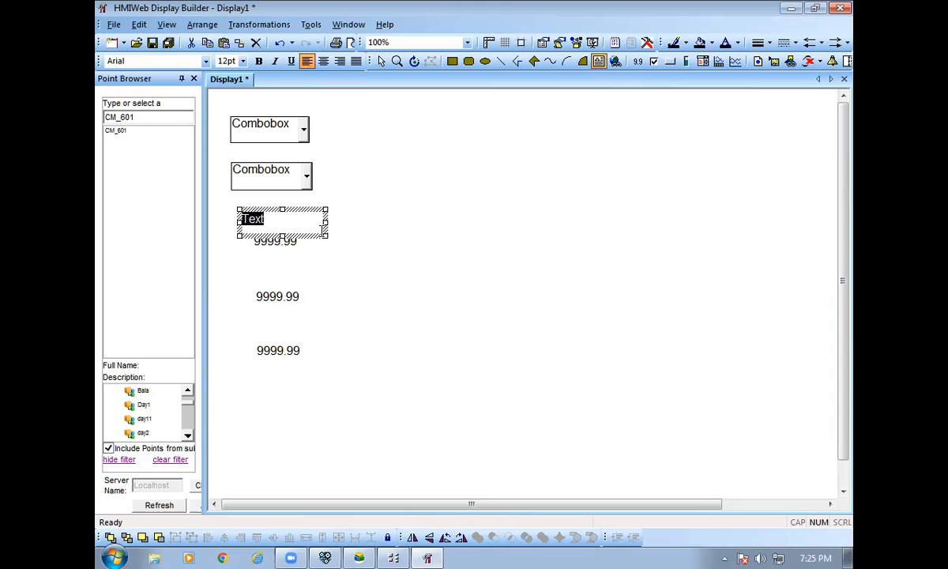
{"action": "type", "text": "ANALOG"}
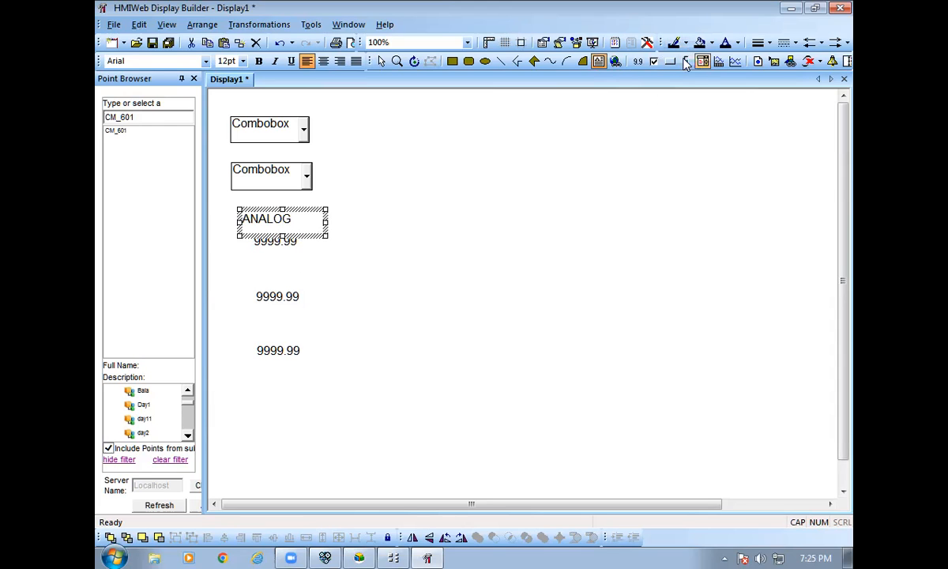
{"action": "key", "text": "Escape"}
{"action": "left_click_drag", "start_coordinate": [242, 267], "coordinate": [316, 292]}
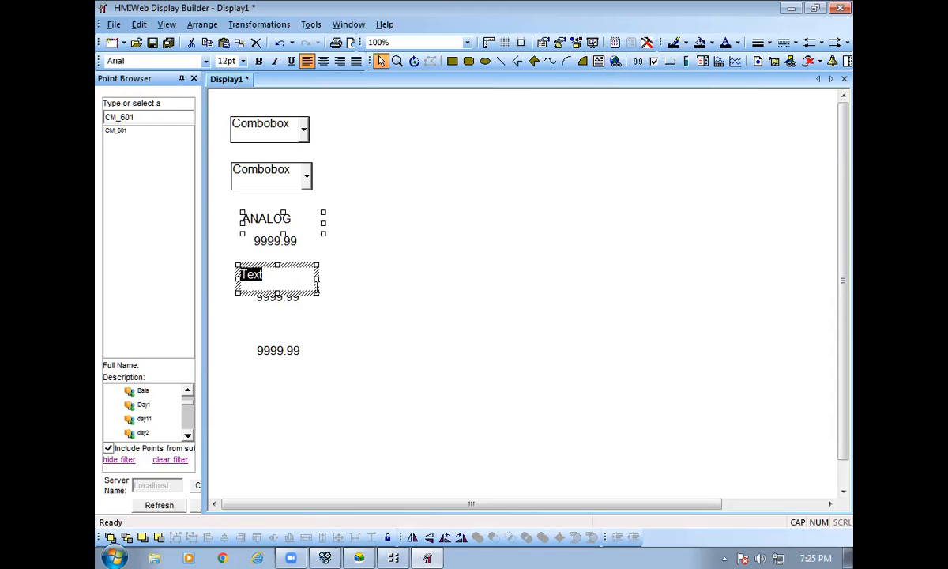
{"action": "type", "text": "SET_"}
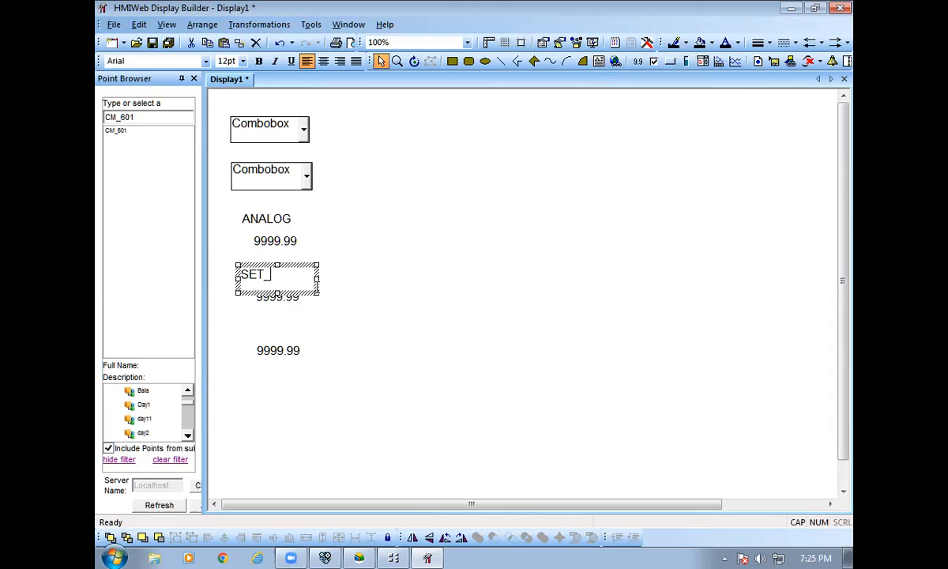
{"action": "type", "text": "HIGH"}
{"action": "left_click", "coordinate": [278, 332]}
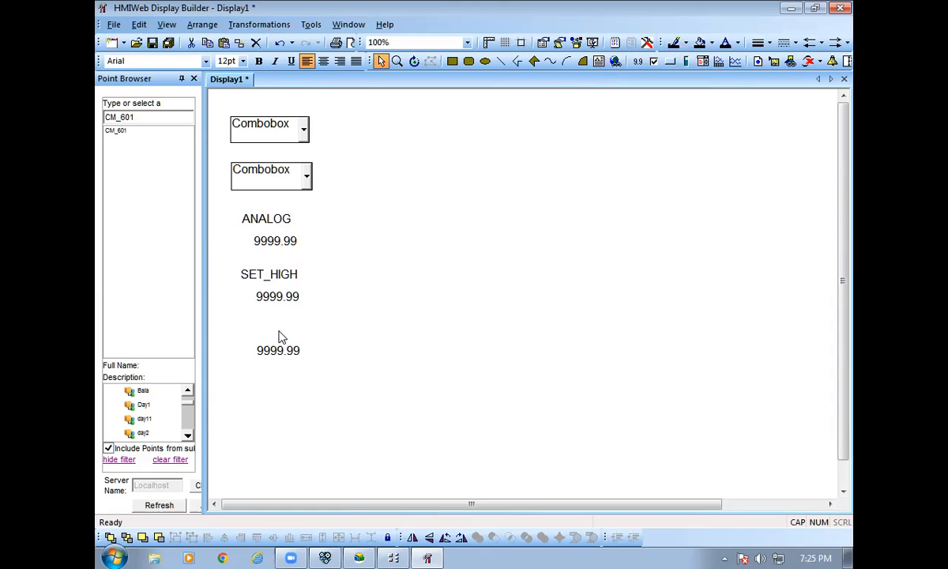
{"action": "left_click", "coordinate": [598, 61]}
{"action": "left_click_drag", "start_coordinate": [238, 324], "coordinate": [319, 341]}
{"action": "type", "text": "SET_LOW"}
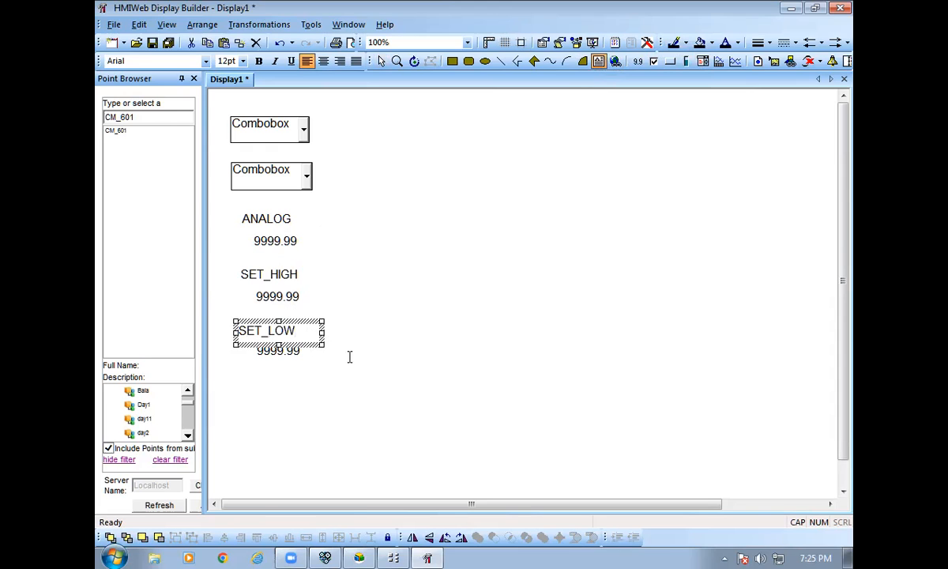
{"action": "left_click", "coordinate": [350, 357]}
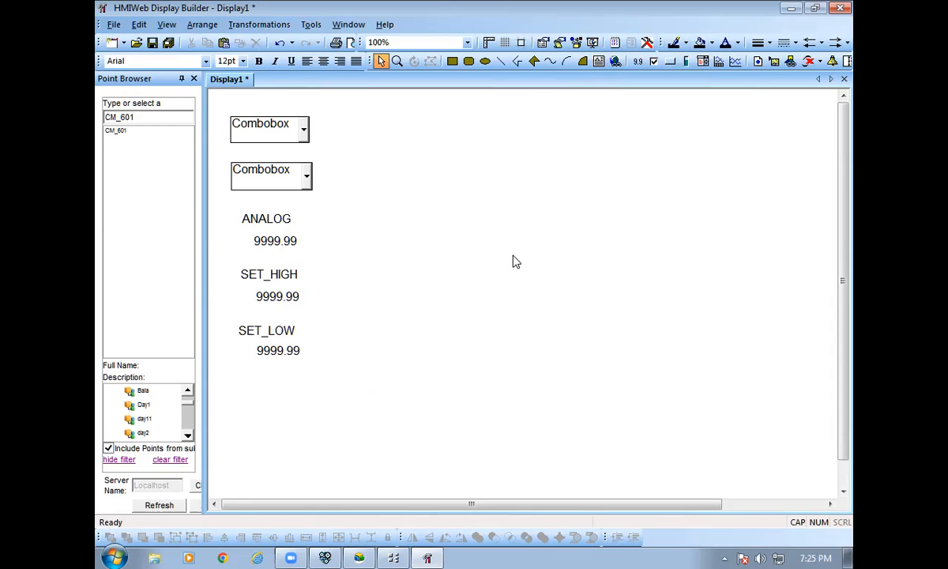
Open the Shape Gallery and expand the General, HVAC and Industrial shape categories.
{"action": "left_click", "coordinate": [592, 43]}
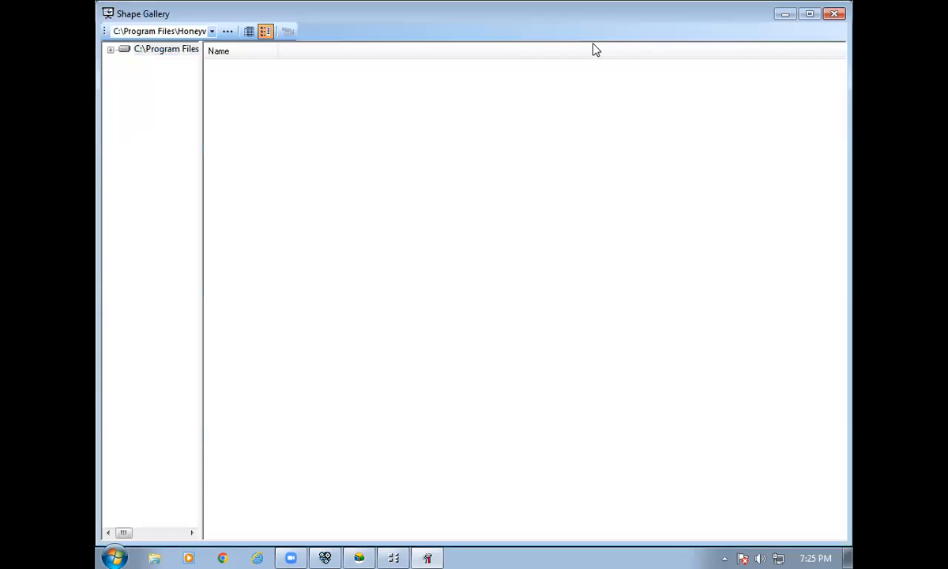
{"action": "left_click", "coordinate": [111, 49]}
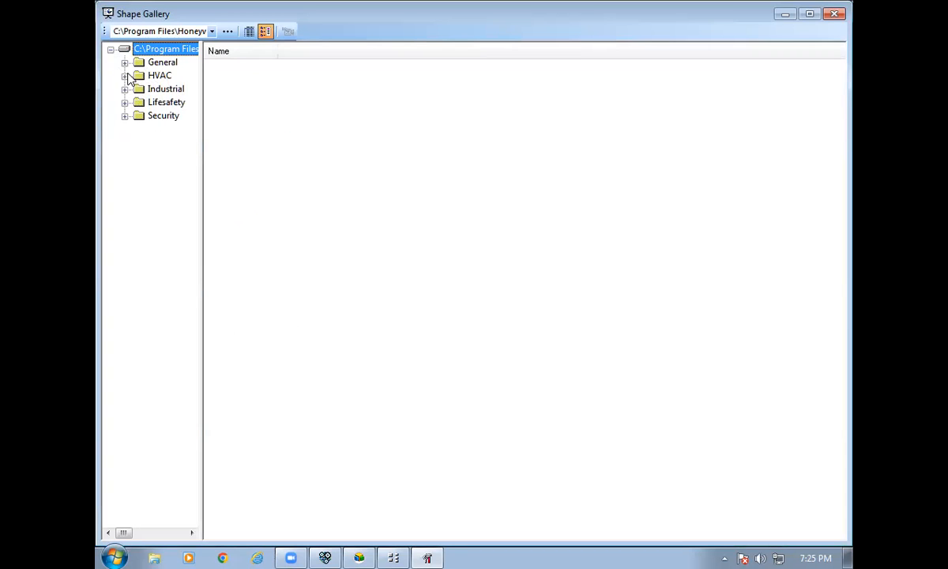
{"action": "left_click", "coordinate": [124, 62]}
{"action": "left_click", "coordinate": [124, 88]}
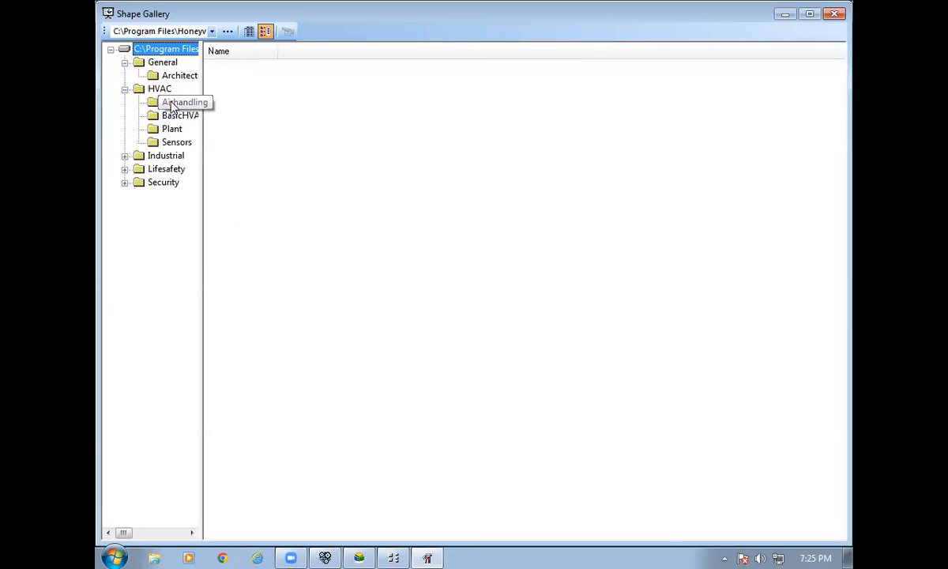
{"action": "left_click", "coordinate": [124, 156]}
{"action": "left_click", "coordinate": [166, 156]}
{"action": "left_click", "coordinate": [176, 169]}
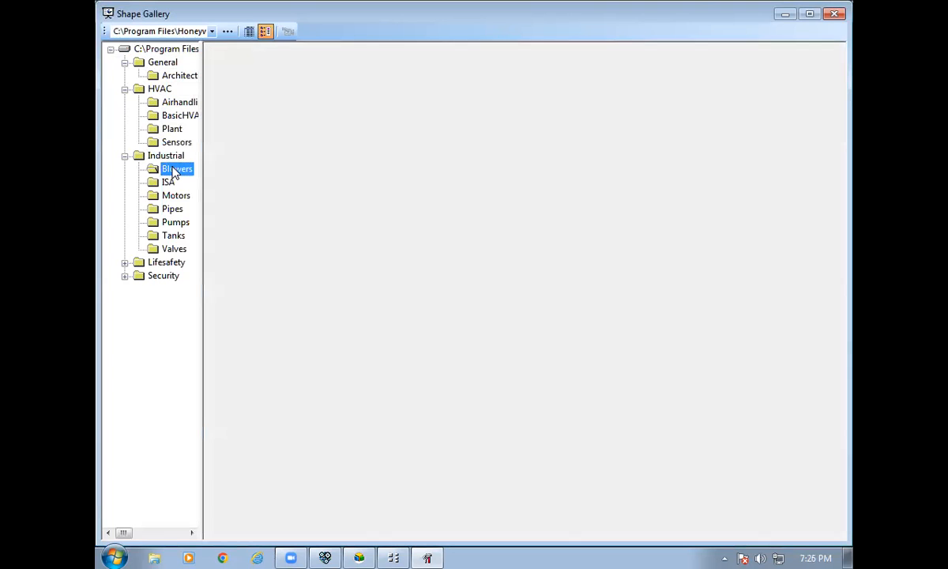
{"action": "left_click", "coordinate": [175, 195]}
{"action": "left_click", "coordinate": [168, 183]}
{"action": "left_click", "coordinate": [176, 222]}
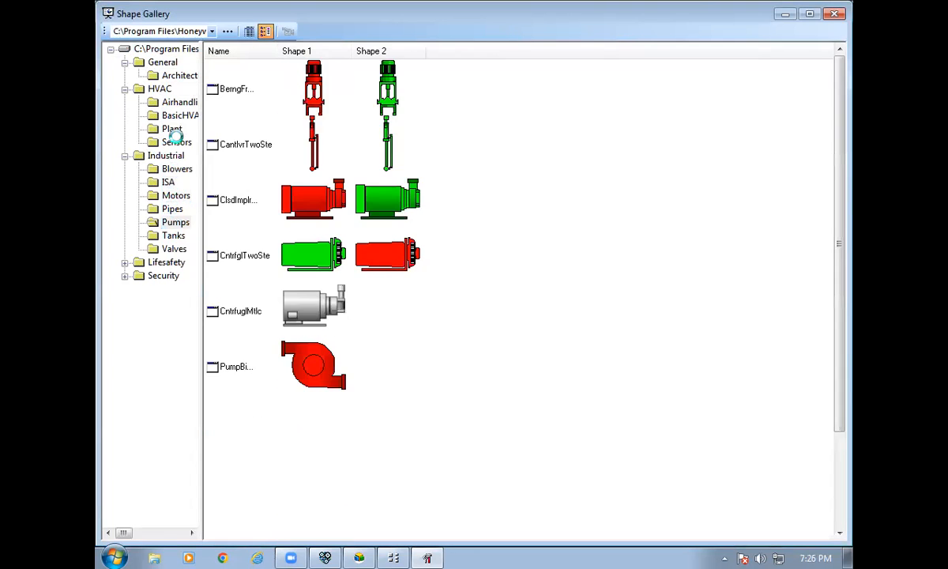
Browse the HVAC and Industrial shape sets, trying then cancelling insertion of the 3dTank04 tank.
{"action": "left_click", "coordinate": [172, 116]}
{"action": "left_click", "coordinate": [173, 103]}
{"action": "left_click", "coordinate": [172, 116]}
{"action": "left_click", "coordinate": [175, 76]}
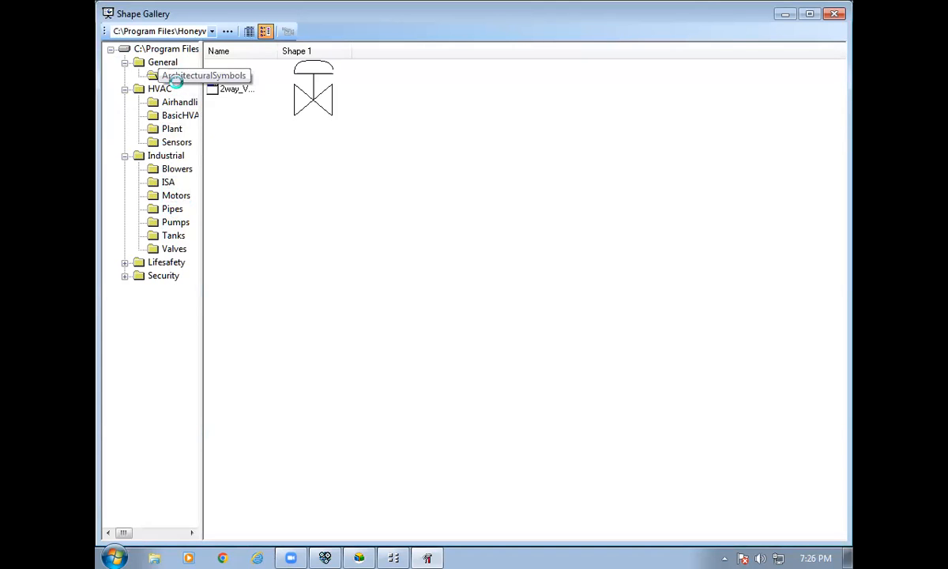
{"action": "left_click", "coordinate": [169, 183]}
{"action": "left_click", "coordinate": [171, 195]}
{"action": "left_click", "coordinate": [167, 209]}
{"action": "left_click", "coordinate": [170, 222]}
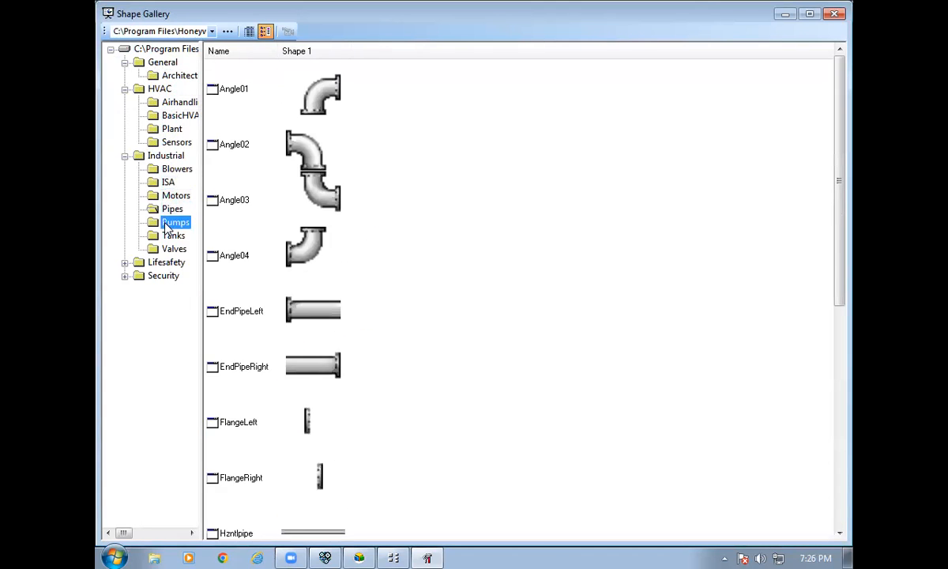
{"action": "left_click", "coordinate": [170, 245]}
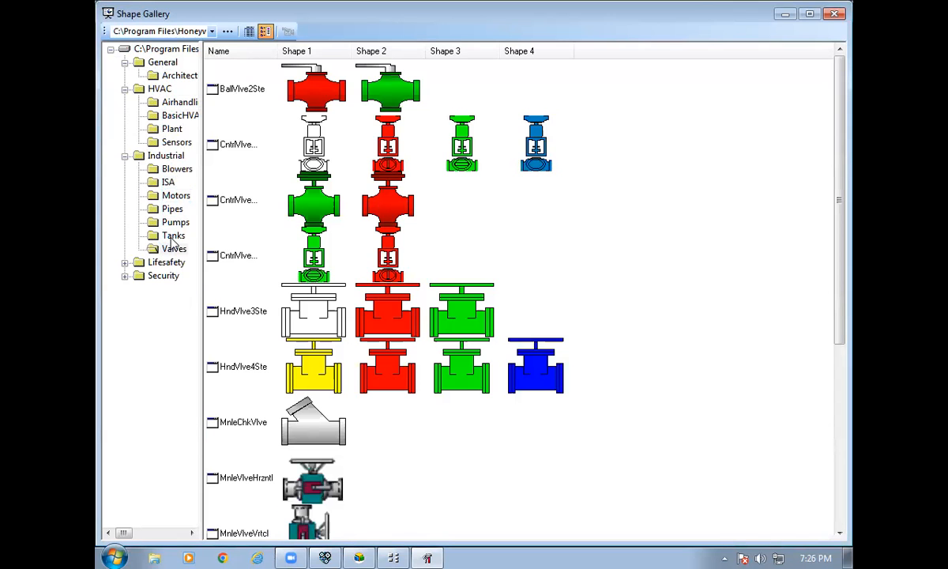
{"action": "left_click", "coordinate": [173, 236]}
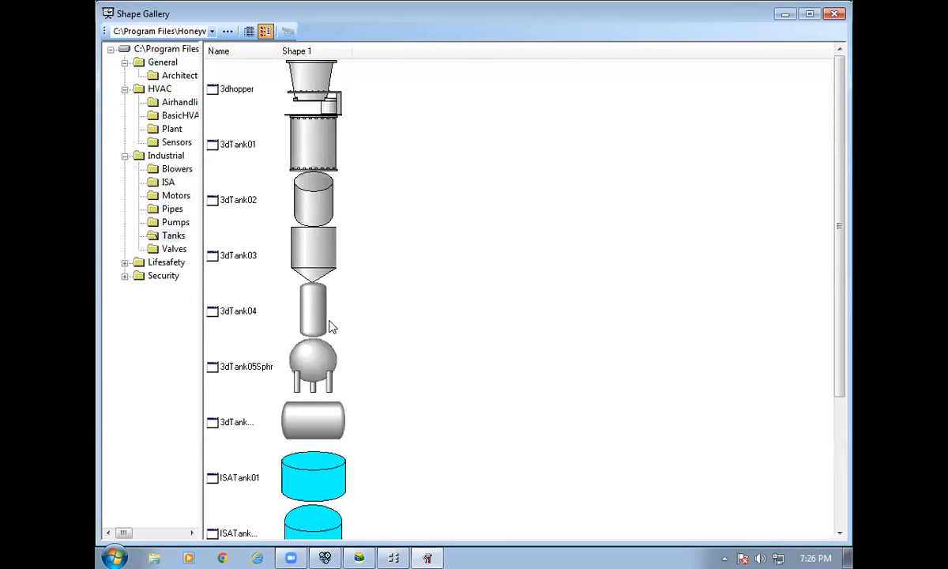
{"action": "right_click", "coordinate": [320, 322]}
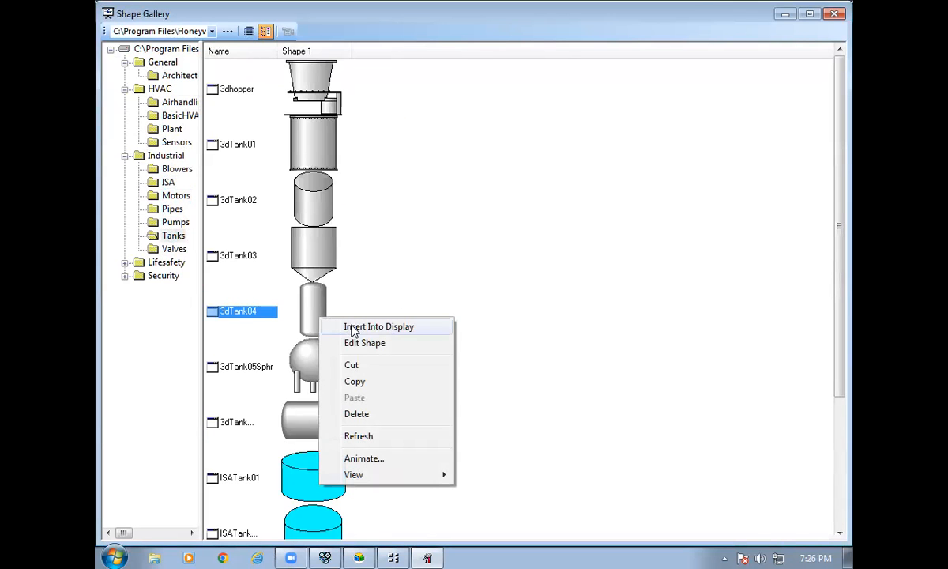
{"action": "left_click", "coordinate": [353, 330]}
{"action": "left_click", "coordinate": [560, 287]}
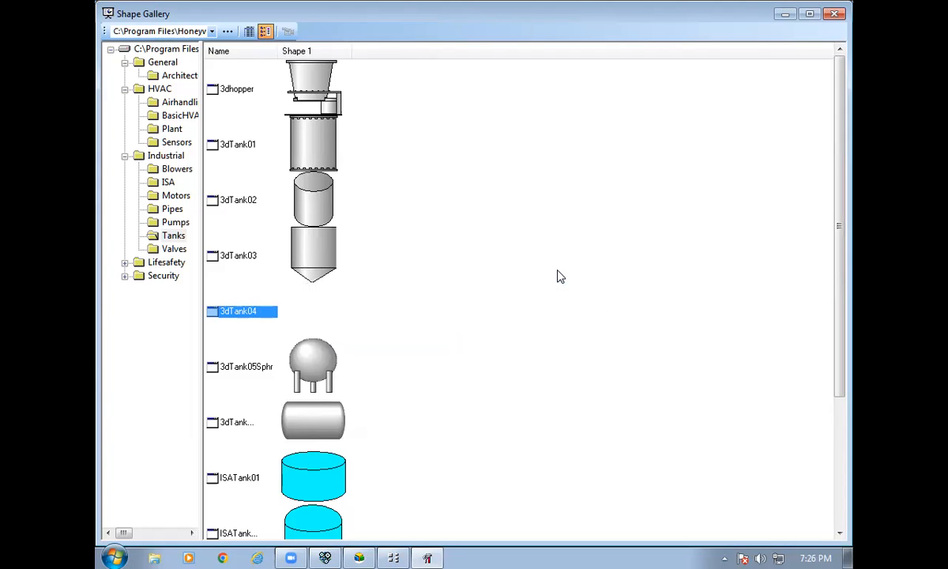
Insert the Mtr03TwoState red motor from Industrial > Motors into the display.
{"action": "left_click", "coordinate": [175, 221]}
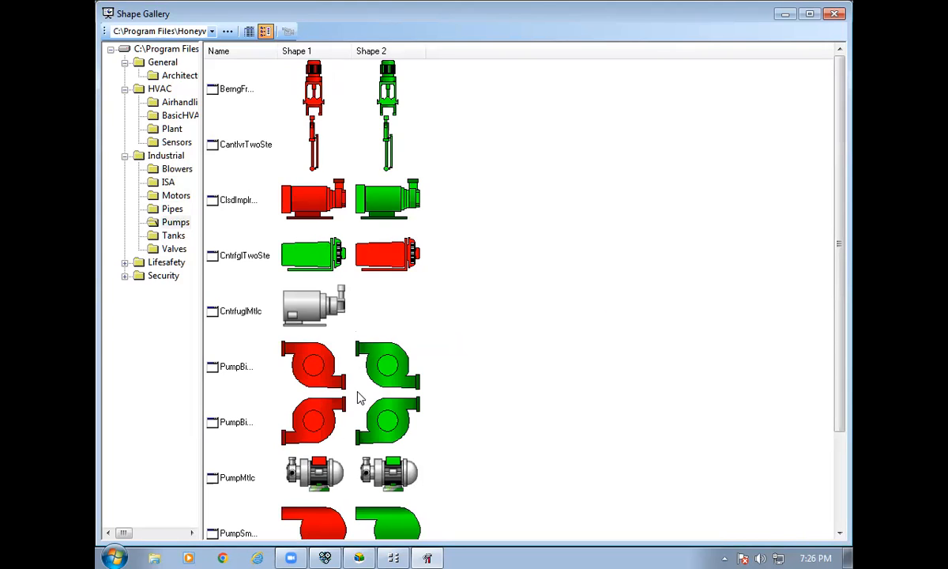
{"action": "left_click", "coordinate": [175, 195]}
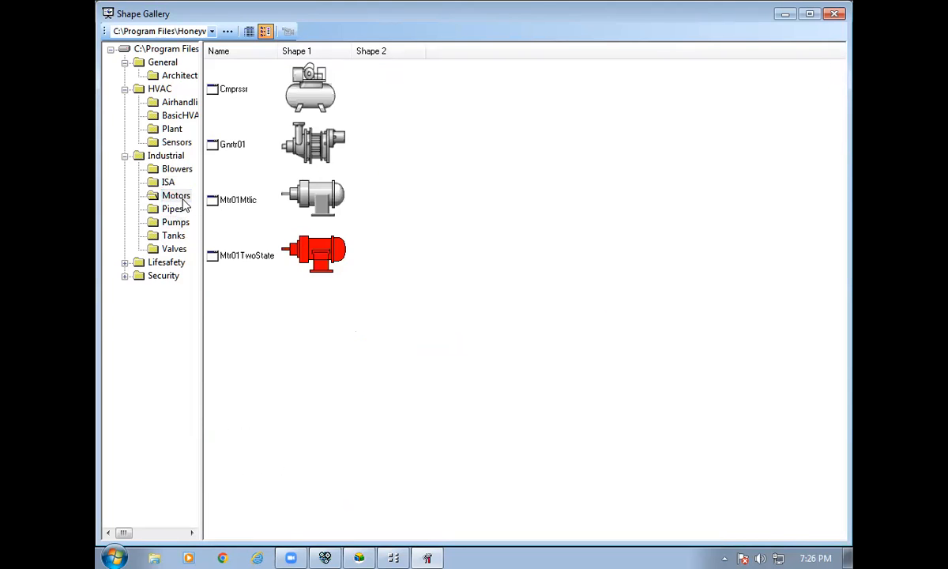
{"action": "right_click", "coordinate": [316, 294]}
{"action": "left_click", "coordinate": [368, 308]}
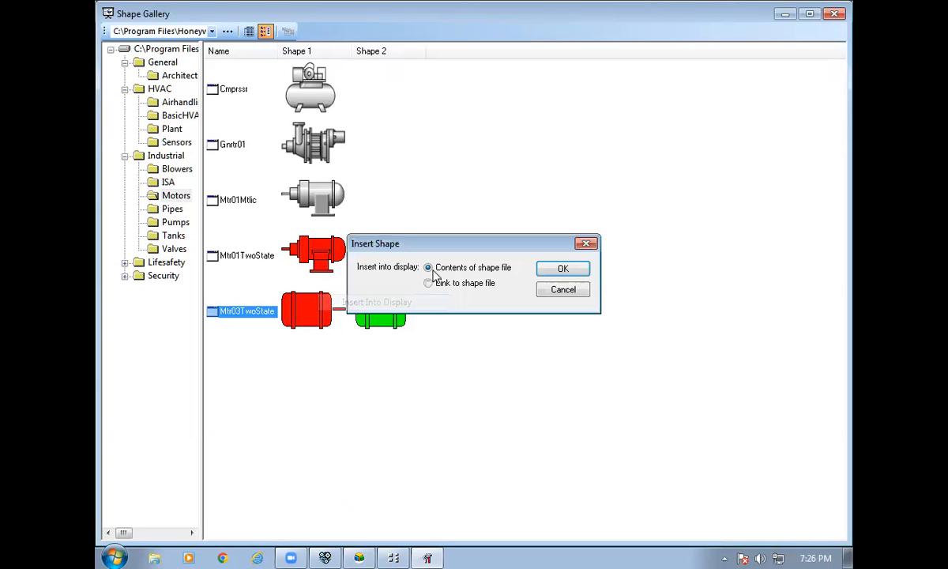
{"action": "left_click", "coordinate": [550, 270]}
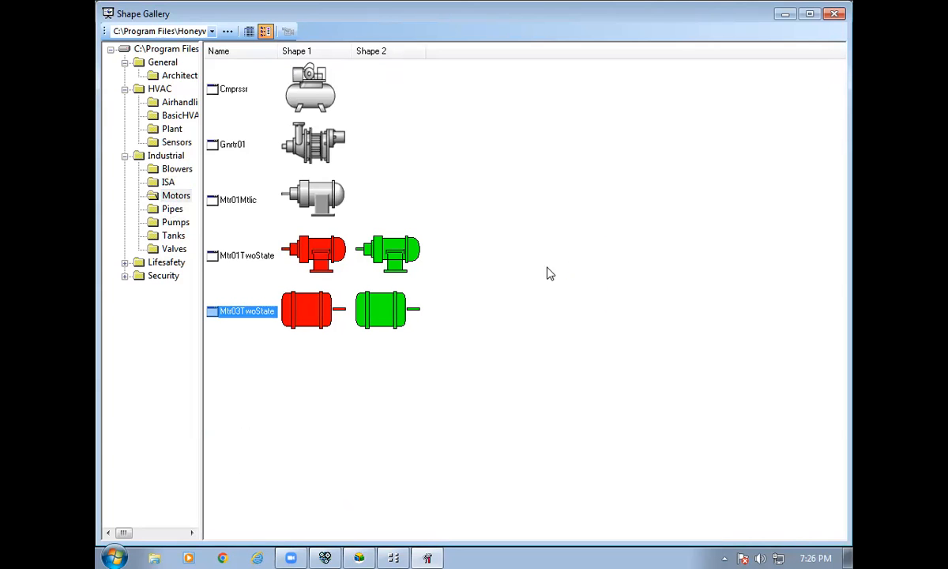
Insert the BallVlve2Ste two-state ball valve from the Valves shapes, then close the gallery.
{"action": "left_click", "coordinate": [171, 247]}
{"action": "scroll", "coordinate": [430, 260], "scroll_direction": "down", "scroll_amount": 3}
{"action": "scroll", "coordinate": [430, 269], "scroll_direction": "up", "scroll_amount": 3}
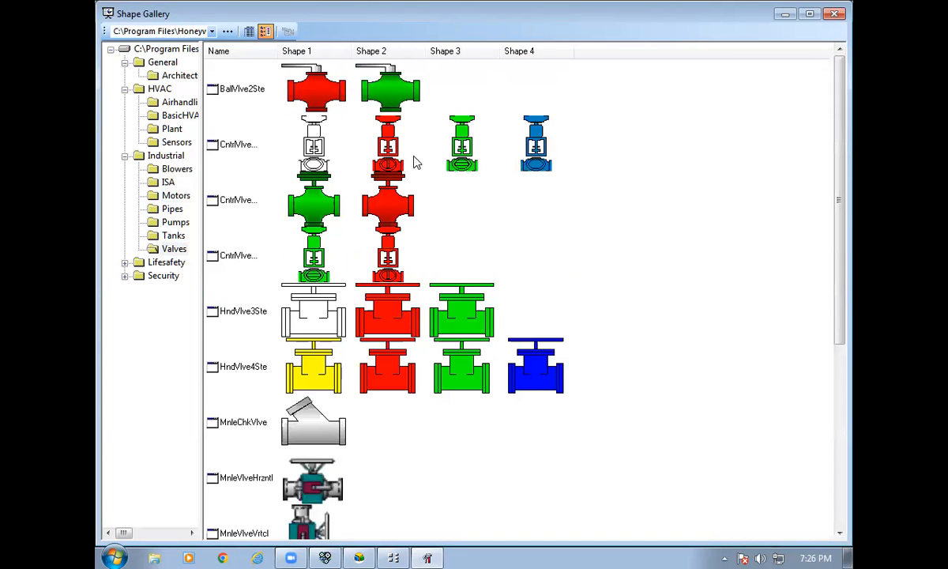
{"action": "left_click", "coordinate": [325, 215]}
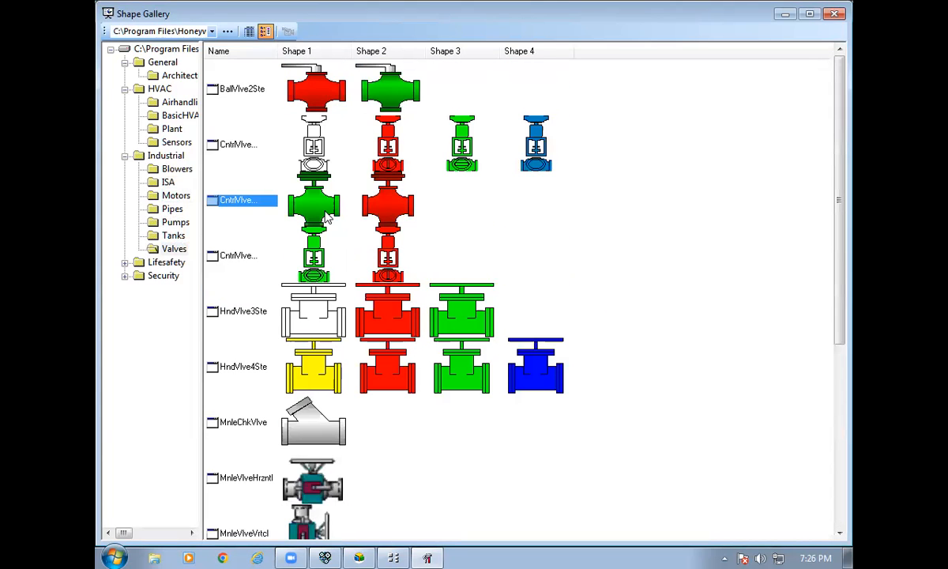
{"action": "right_click", "coordinate": [301, 79]}
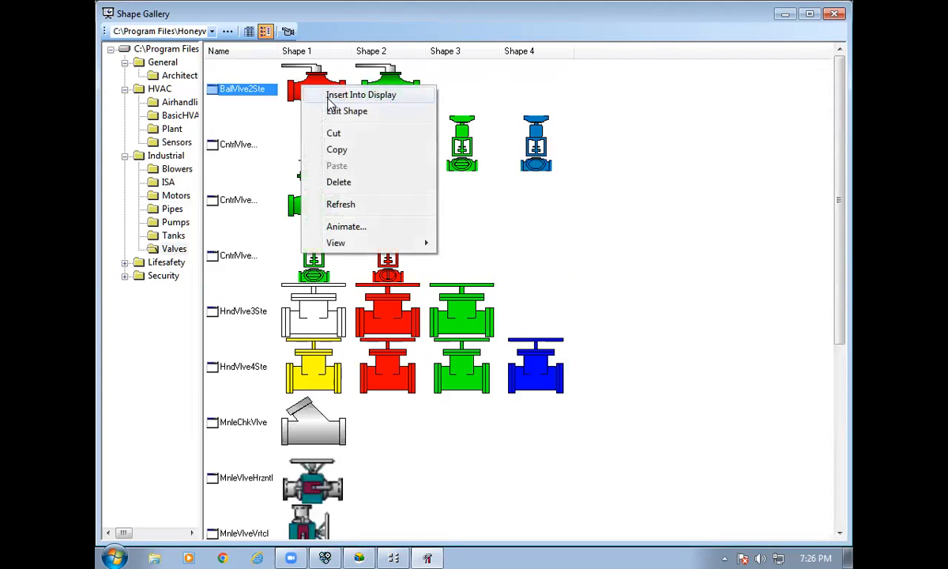
{"action": "left_click", "coordinate": [359, 94]}
{"action": "left_click", "coordinate": [561, 268]}
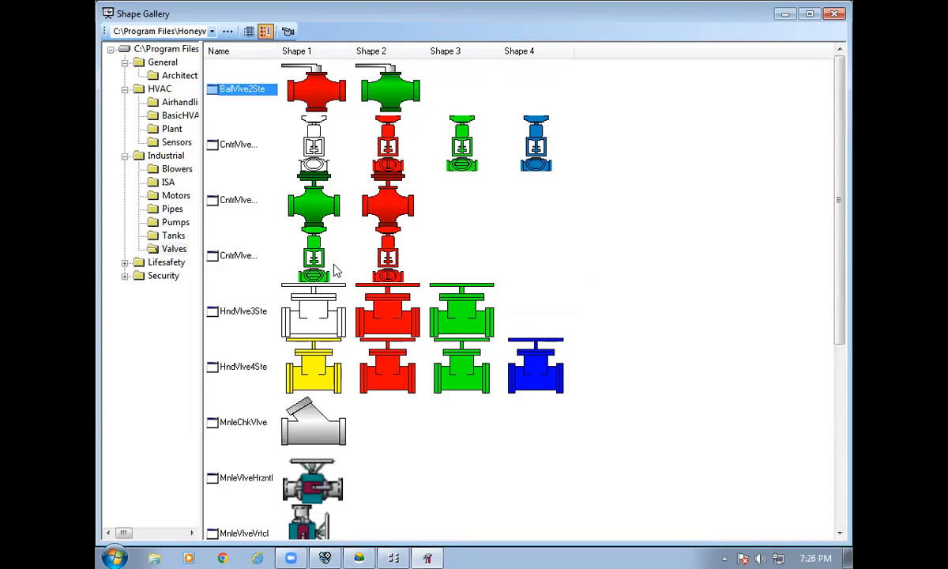
{"action": "left_click", "coordinate": [785, 14]}
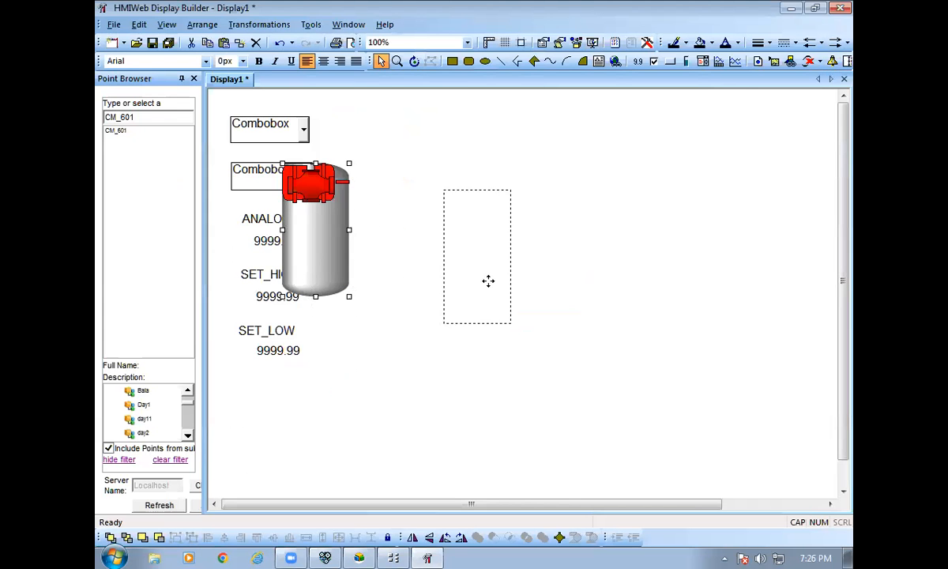
Shift the tank further right and bring the valve down beside it.
{"action": "left_click_drag", "start_coordinate": [523, 279], "coordinate": [545, 313]}
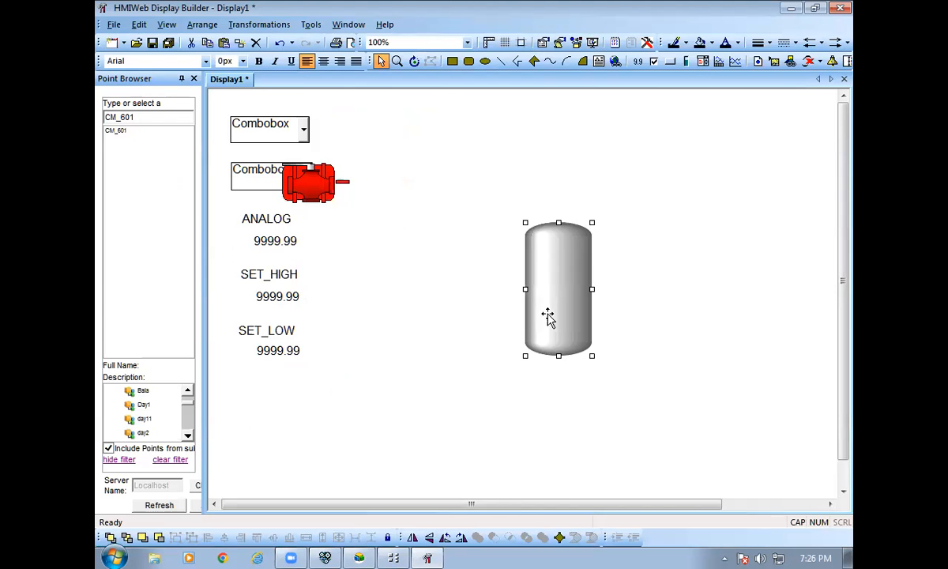
{"action": "left_click_drag", "start_coordinate": [307, 184], "coordinate": [637, 325]}
{"action": "left_click_drag", "start_coordinate": [308, 186], "coordinate": [406, 224]}
Enlarge the tank from its corner handle, lower it slightly, and set the valve at its lower right.
{"action": "left_click", "coordinate": [555, 265], "text": "shift"}
{"action": "left_click", "coordinate": [555, 265]}
{"action": "left_click_drag", "start_coordinate": [524, 221], "coordinate": [477, 146]}
{"action": "left_click_drag", "start_coordinate": [561, 294], "coordinate": [561, 323]}
{"action": "mouse_move", "coordinate": [636, 338]}
{"action": "left_mouse_down"}
{"action": "mouse_move", "coordinate": [639, 348]}
{"action": "mouse_move", "coordinate": [616, 357]}
{"action": "mouse_move", "coordinate": [627, 338]}
{"action": "left_mouse_up"}
{"action": "left_click", "coordinate": [653, 402]}
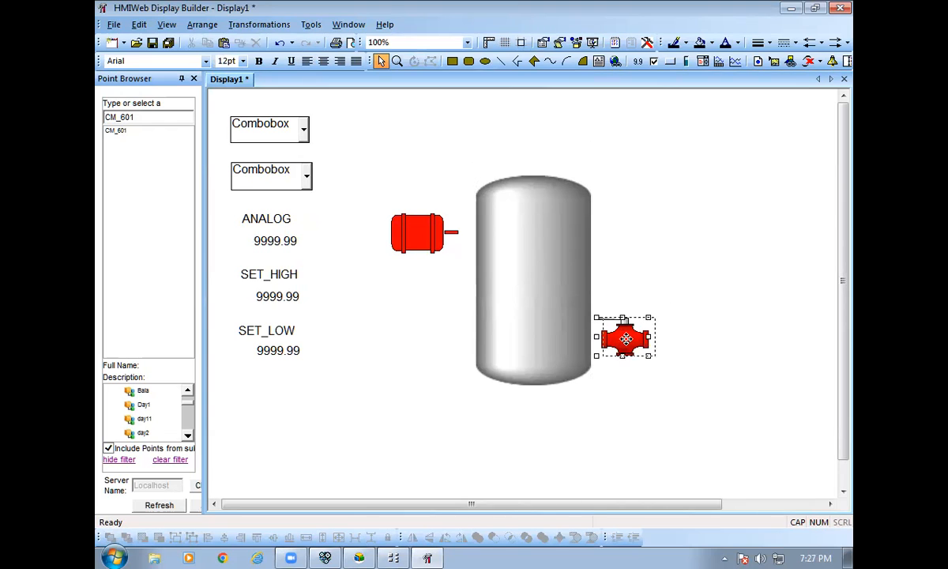
{"action": "left_click", "coordinate": [641, 396]}
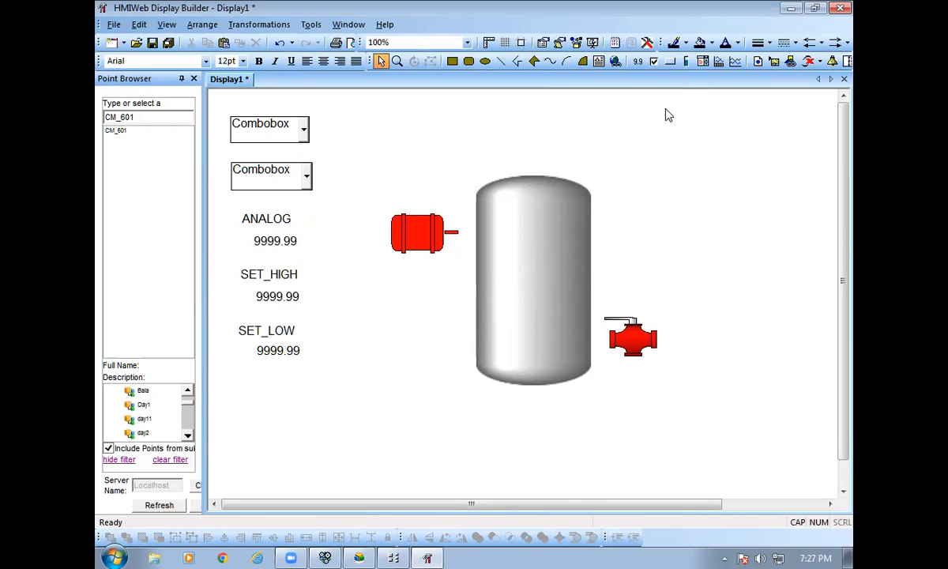
Draw a tall teal level indicator bar inside the tank with the Indicator tool.
{"action": "left_click", "coordinate": [685, 63]}
{"action": "left_click_drag", "start_coordinate": [522, 264], "coordinate": [535, 360]}
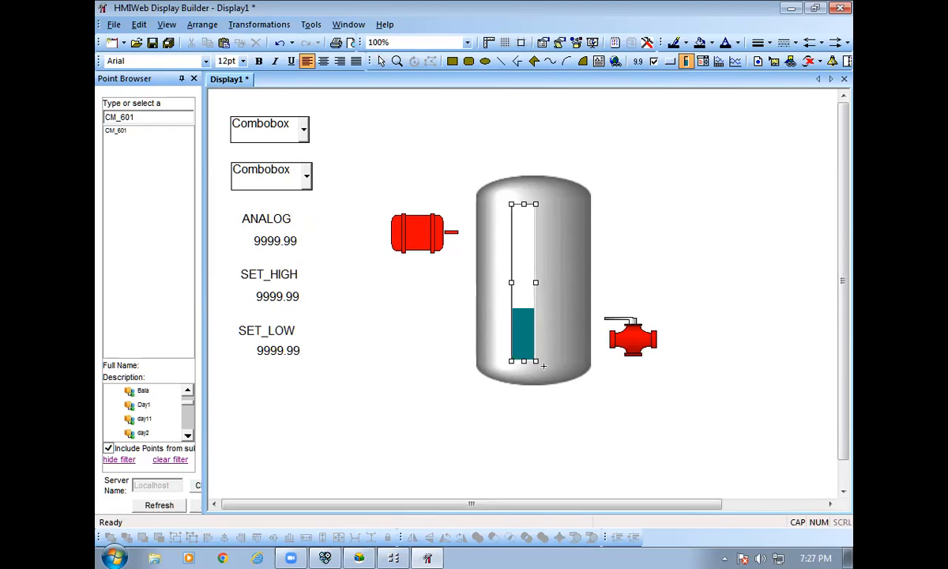
{"action": "left_click", "coordinate": [513, 479]}
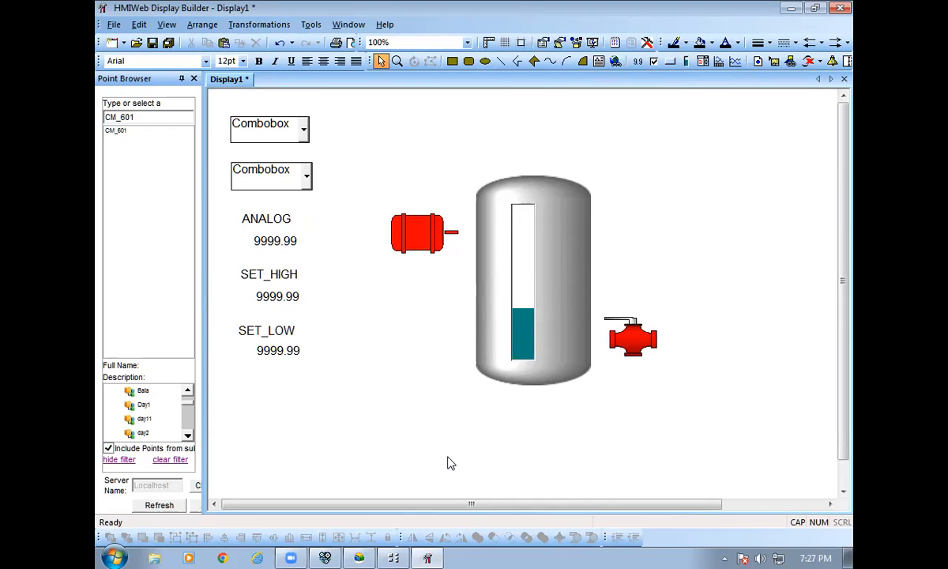
{"action": "left_click", "coordinate": [305, 133]}
{"action": "left_click", "coordinate": [324, 197]}
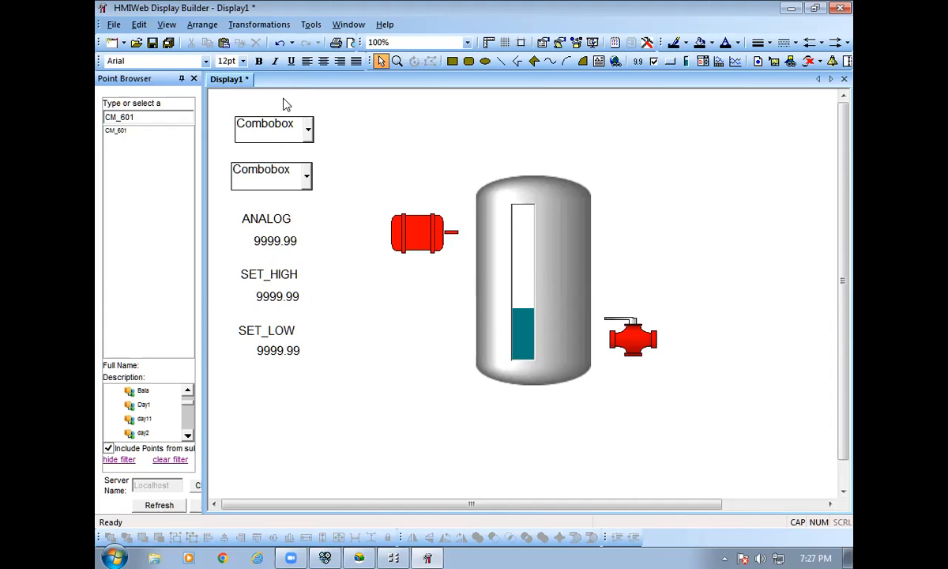
In the first combo box's Data settings, set Point to CM_601 from the Point Browser and clear Parameter.
{"action": "double_click", "coordinate": [270, 130]}
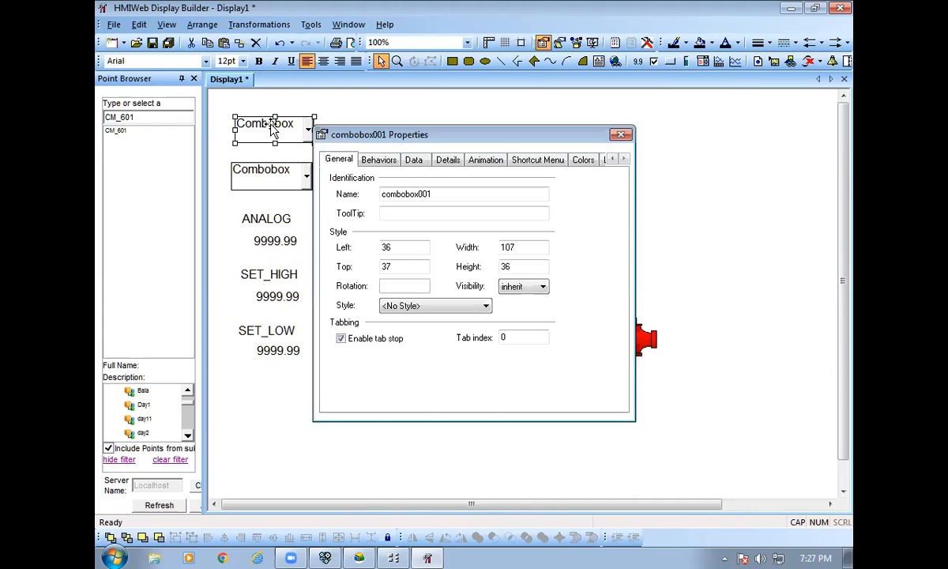
{"action": "left_click", "coordinate": [418, 162]}
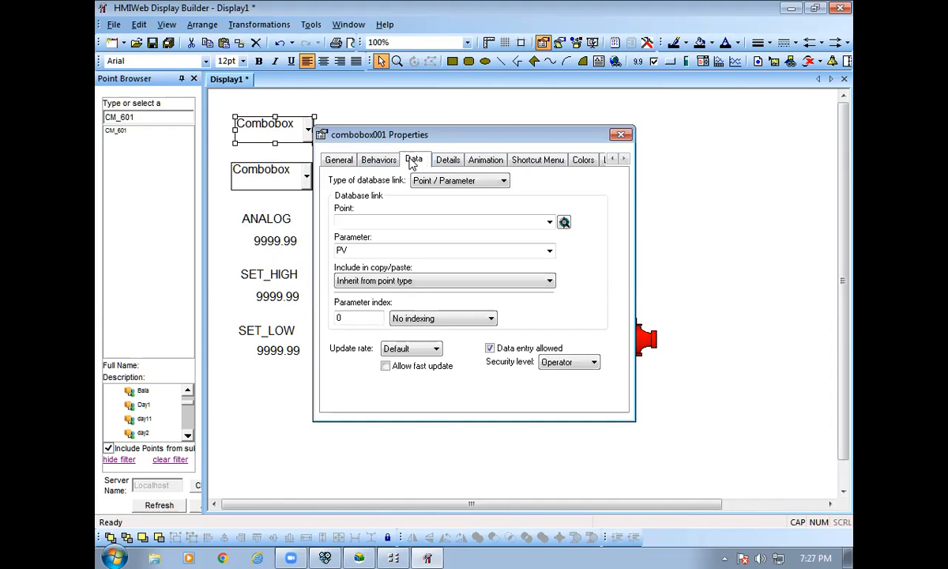
{"action": "left_click", "coordinate": [111, 136]}
{"action": "left_click_drag", "start_coordinate": [111, 136], "coordinate": [344, 214]}
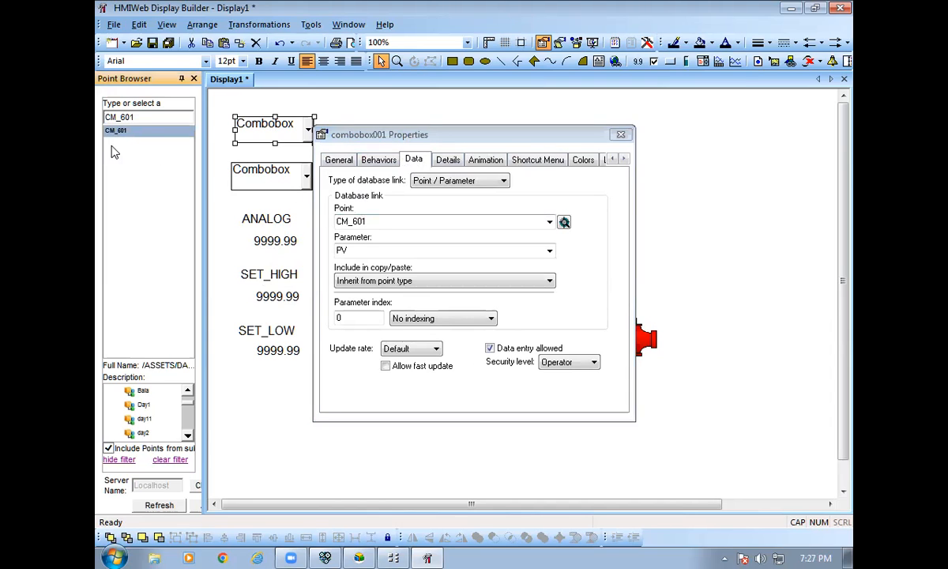
{"action": "left_click", "coordinate": [381, 254]}
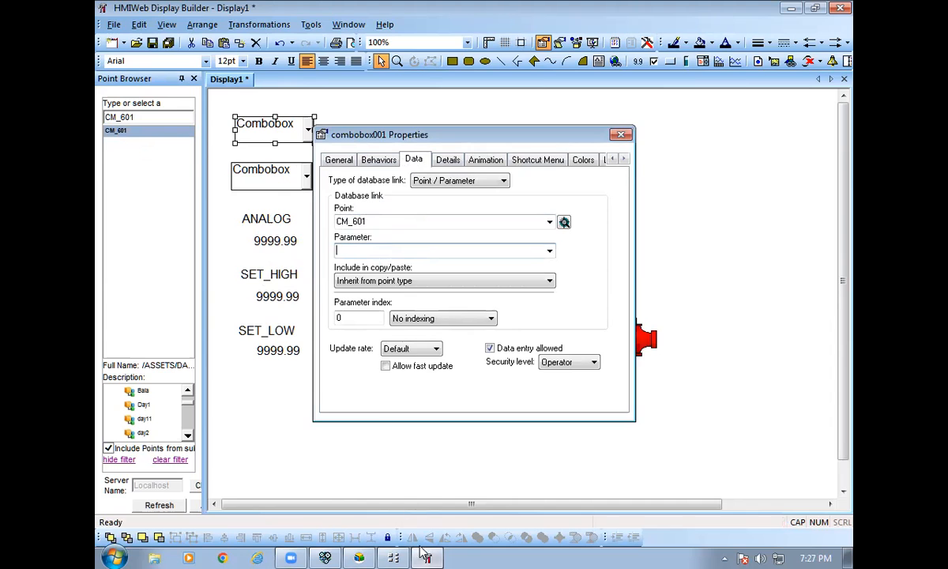
{"action": "key", "text": "alt+Tab"}
{"action": "scroll", "coordinate": [401, 503], "scroll_direction": "down", "scroll_amount": 5}
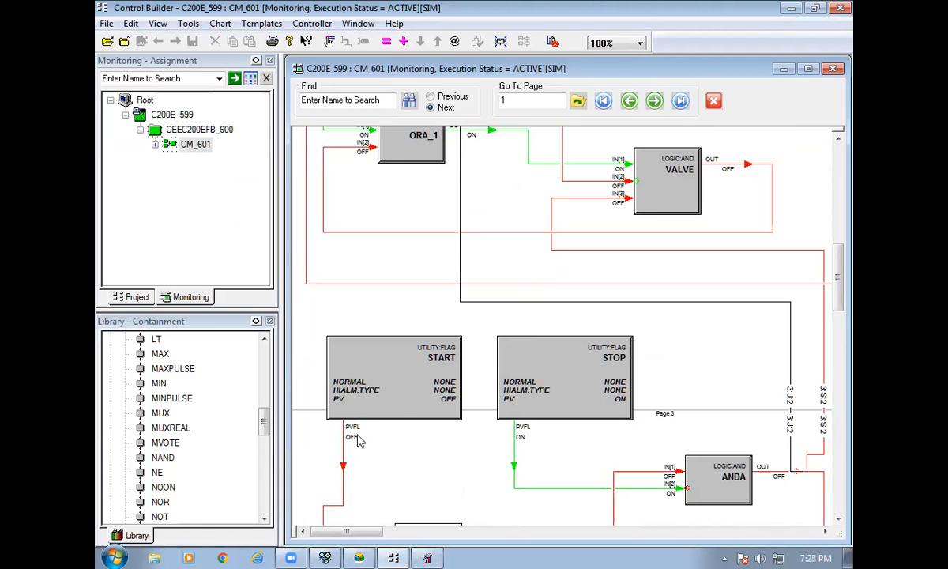
{"action": "left_click", "coordinate": [791, 8]}
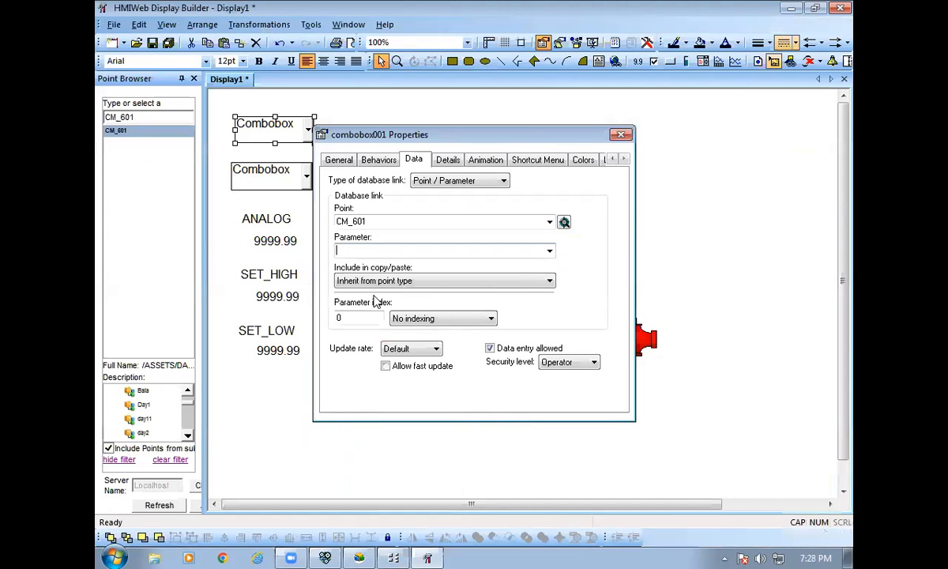
Set the first combo box's parameter to START.PVFL and close its properties.
{"action": "type", "text": "START"}
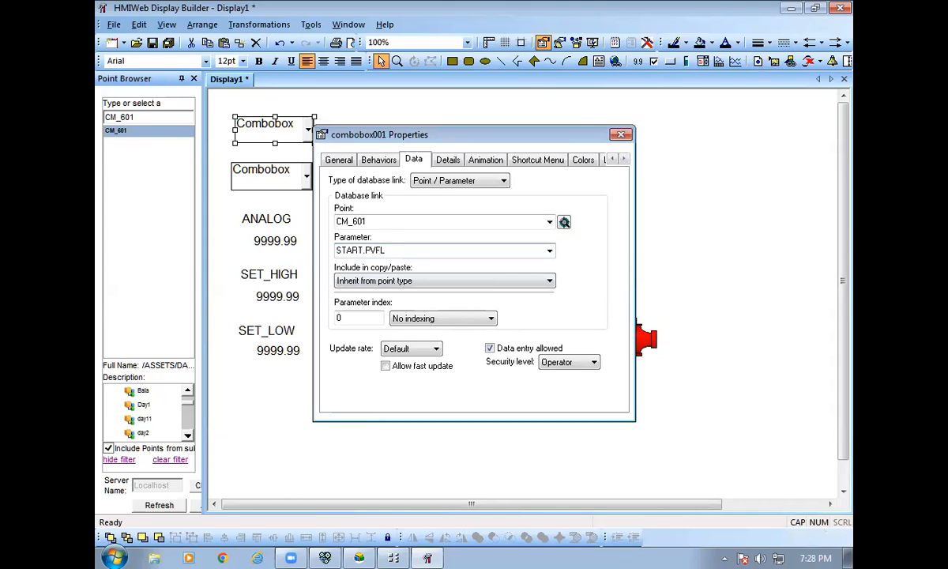
{"action": "type", "text": ".PVFL"}
{"action": "left_click", "coordinate": [621, 134]}
Link the second combo box to CM_601 with parameter STOP.PVFL.
{"action": "left_click", "coordinate": [267, 180]}
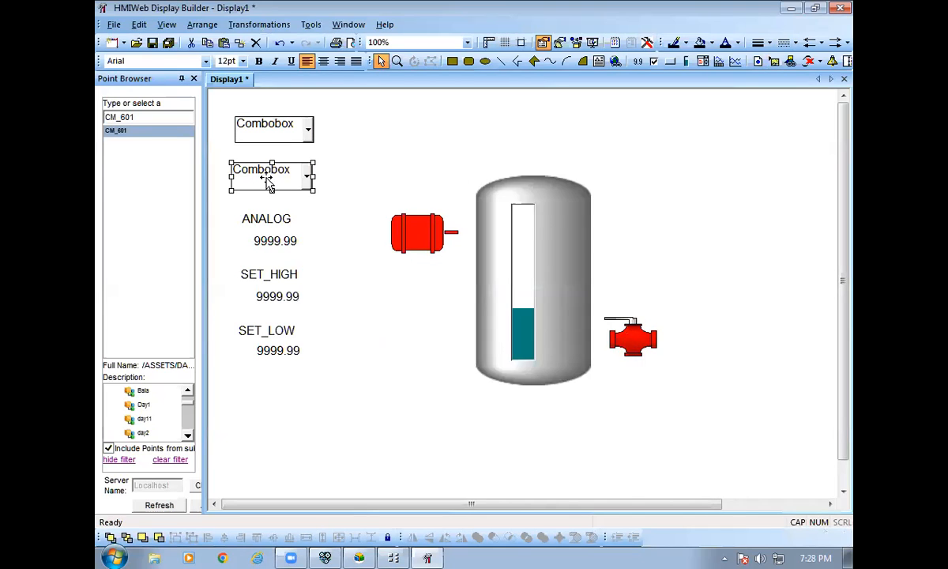
{"action": "double_click", "coordinate": [267, 180]}
{"action": "left_click_drag", "start_coordinate": [146, 140], "coordinate": [363, 247]}
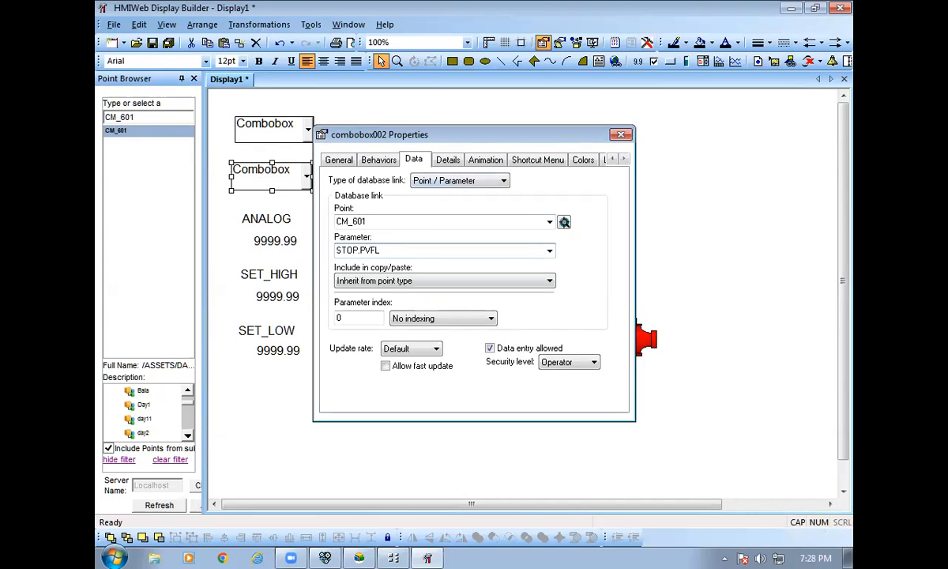
{"action": "left_click", "coordinate": [620, 134]}
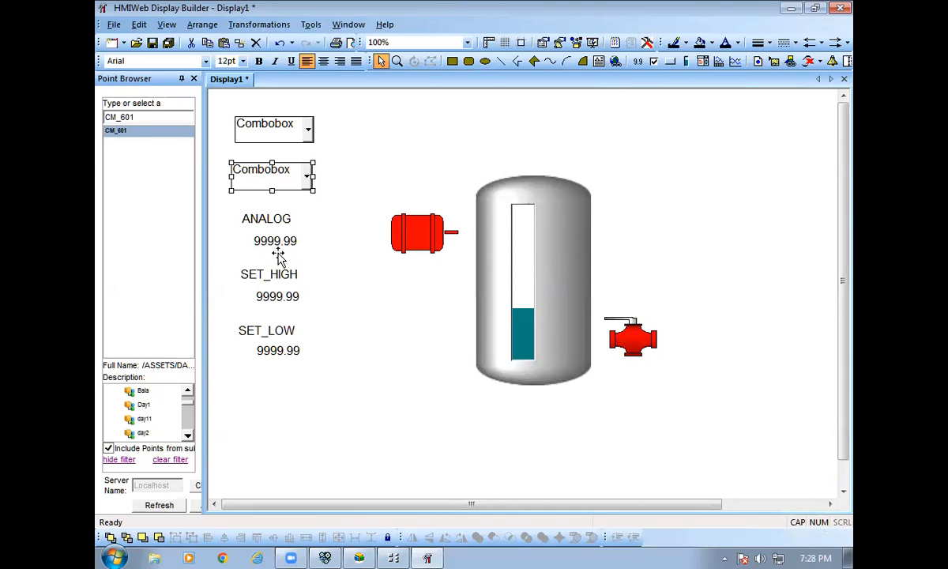
Bind the ANALOG value to CM_601 AI.PV and tick Data entry allowed.
{"action": "double_click", "coordinate": [280, 243]}
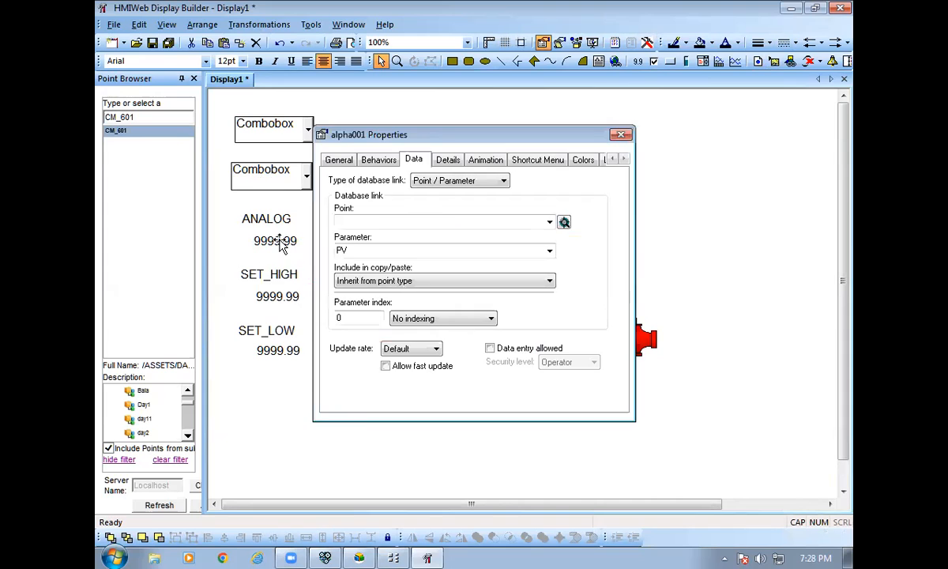
{"action": "left_click_drag", "start_coordinate": [117, 130], "coordinate": [352, 223]}
{"action": "left_click", "coordinate": [367, 251]}
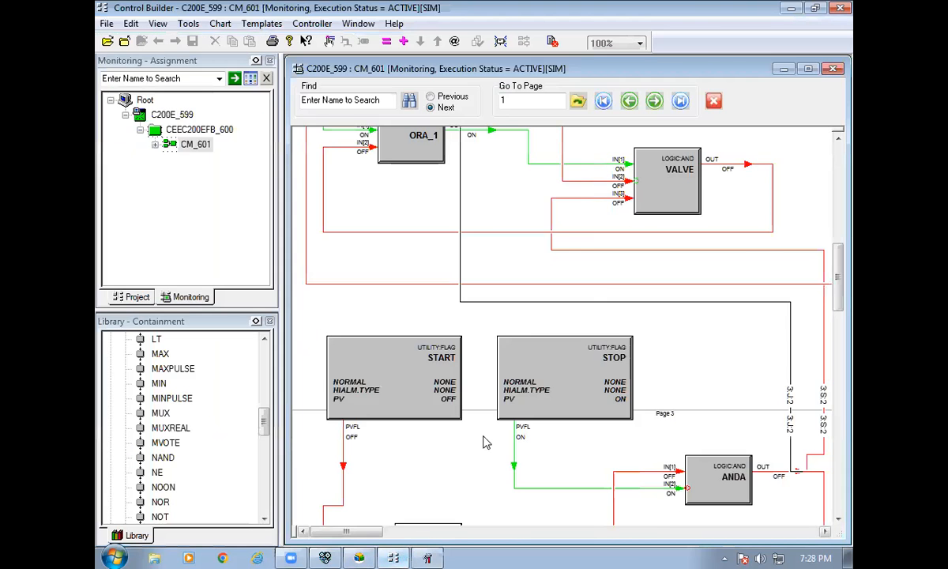
{"action": "scroll", "coordinate": [484, 440], "scroll_direction": "up", "scroll_amount": 15}
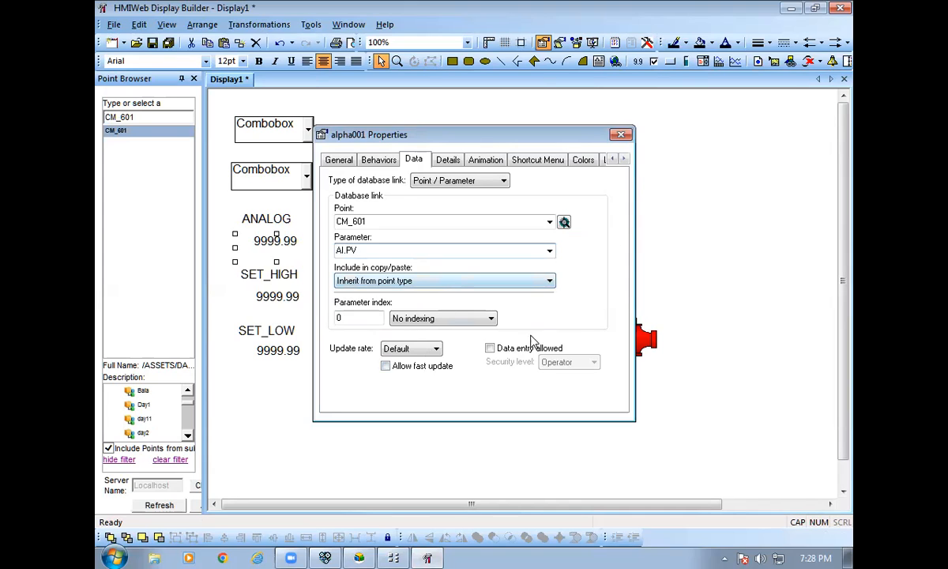
{"action": "left_click", "coordinate": [490, 347]}
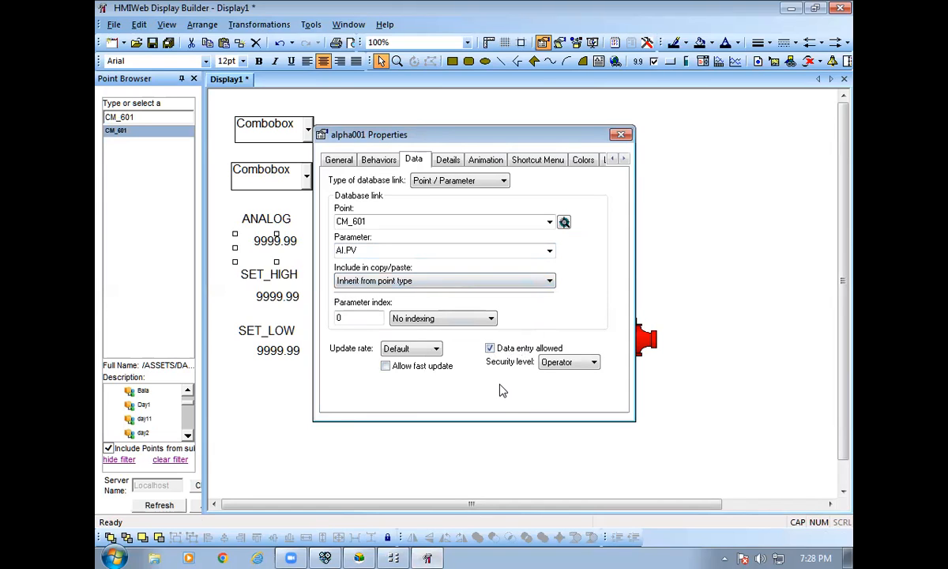
{"action": "left_click", "coordinate": [621, 135]}
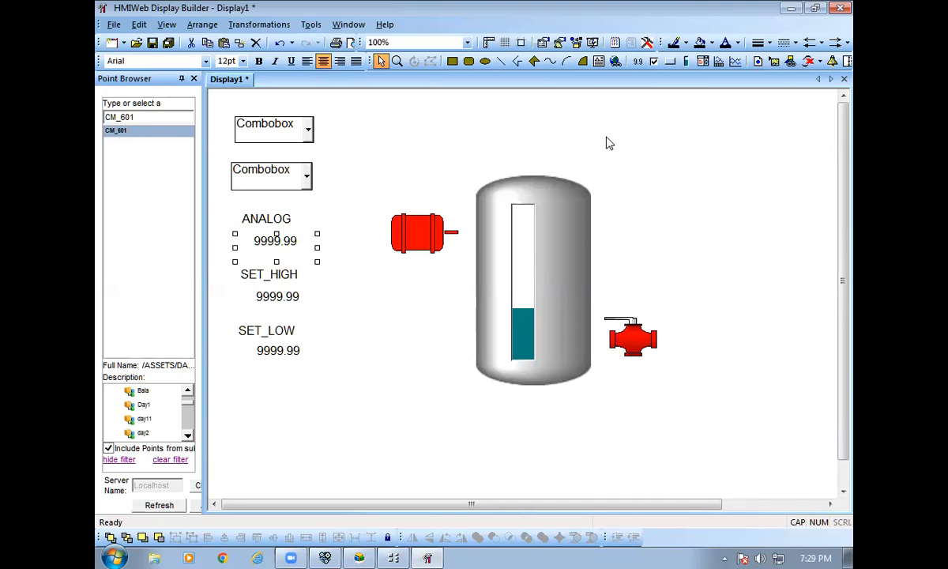
Link the SET_HIGH value to CM_601 SET_HIGH.PV with data entry allowed.
{"action": "left_click", "coordinate": [282, 296]}
{"action": "double_click", "coordinate": [285, 297]}
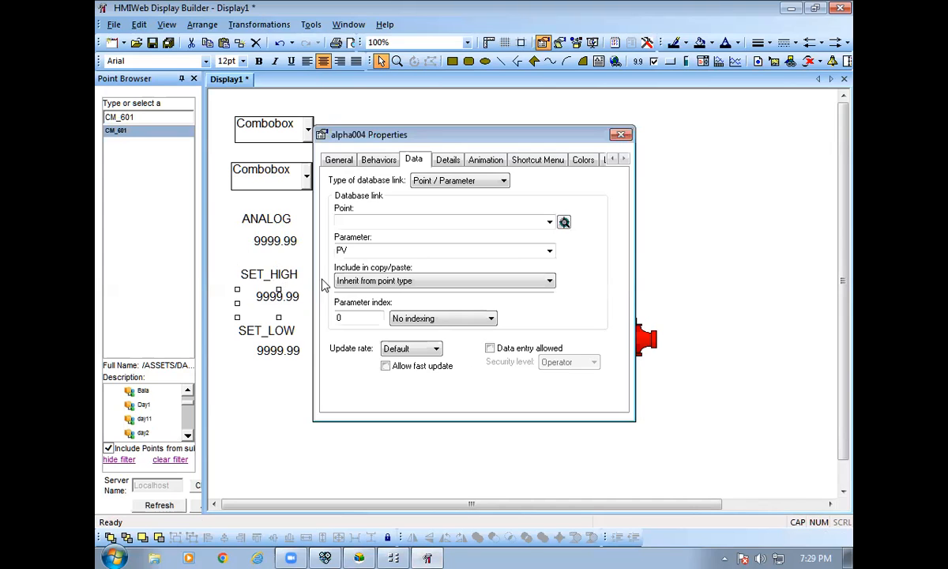
{"action": "left_click_drag", "start_coordinate": [120, 131], "coordinate": [355, 222]}
{"action": "left_click", "coordinate": [362, 247]}
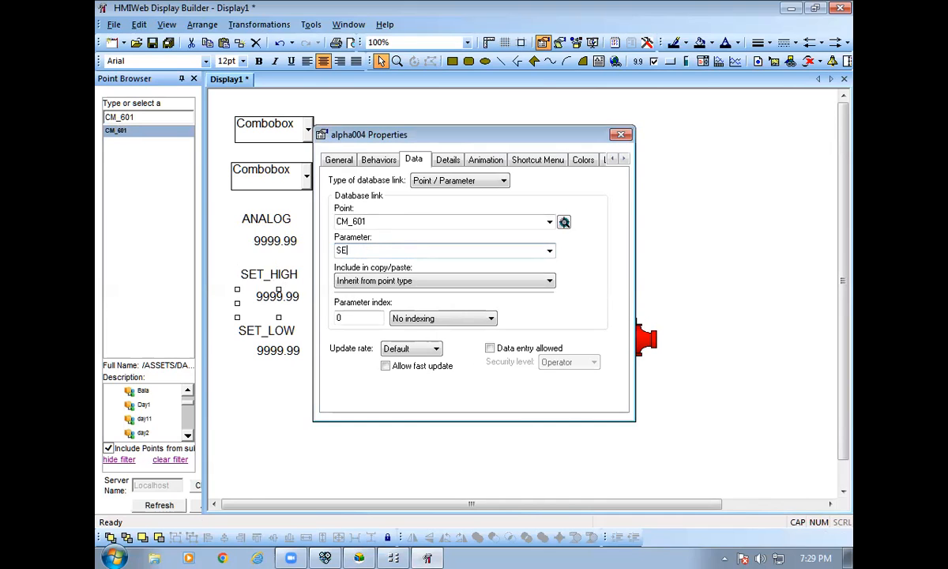
{"action": "type", "text": "SET_"}
{"action": "left_click", "coordinate": [549, 251]}
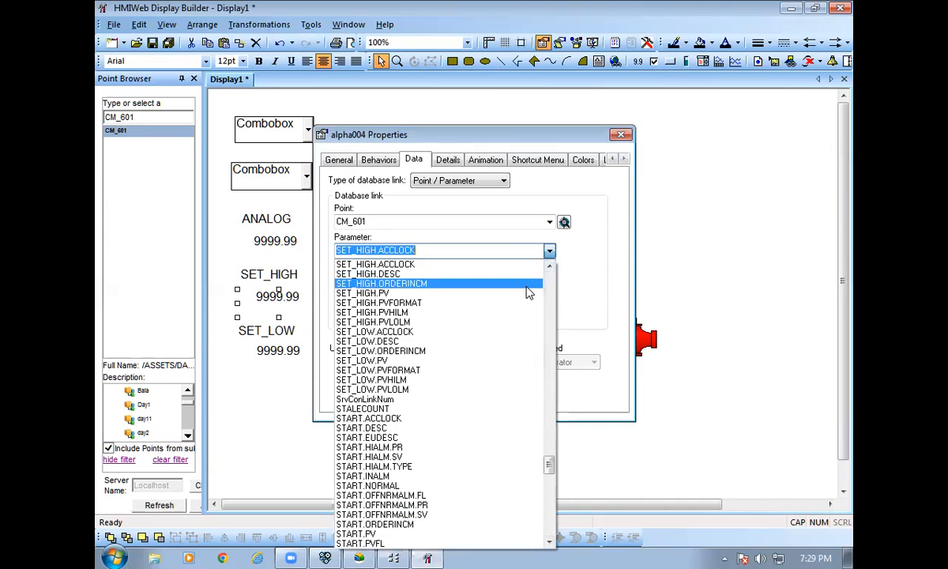
{"action": "left_click", "coordinate": [488, 293]}
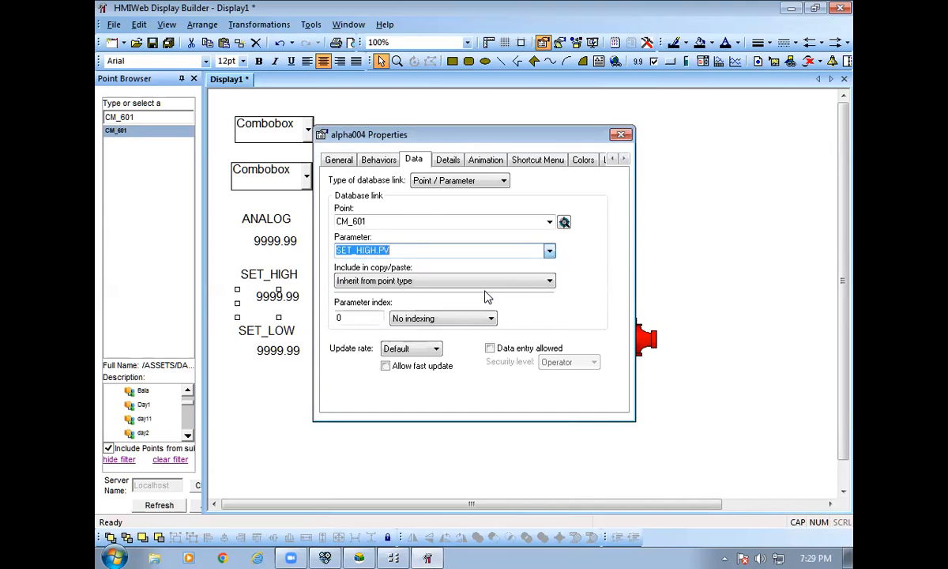
{"action": "left_click", "coordinate": [490, 348]}
{"action": "left_click", "coordinate": [621, 134]}
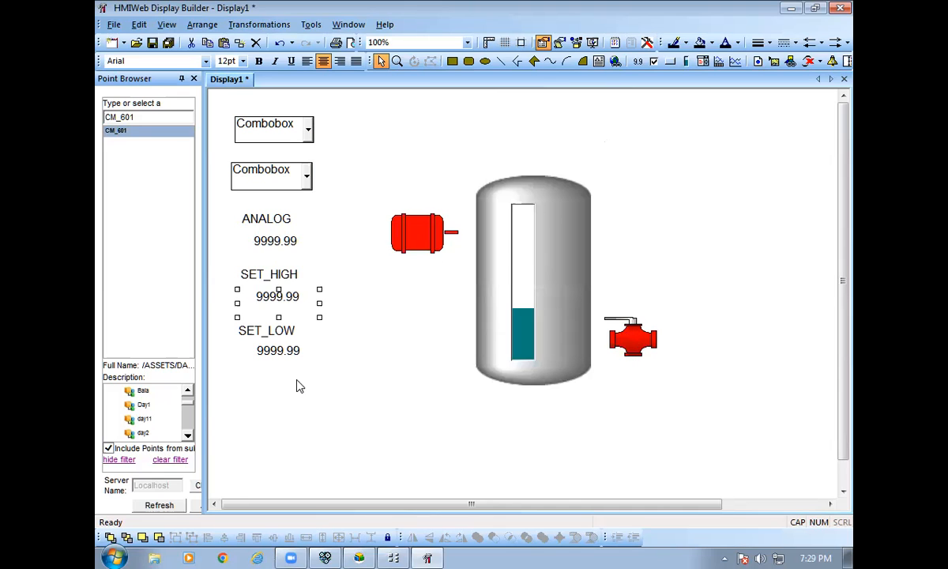
Link the SET_LOW value to CM_601 SET_LOW.PV with data entry allowed.
{"action": "double_click", "coordinate": [278, 350]}
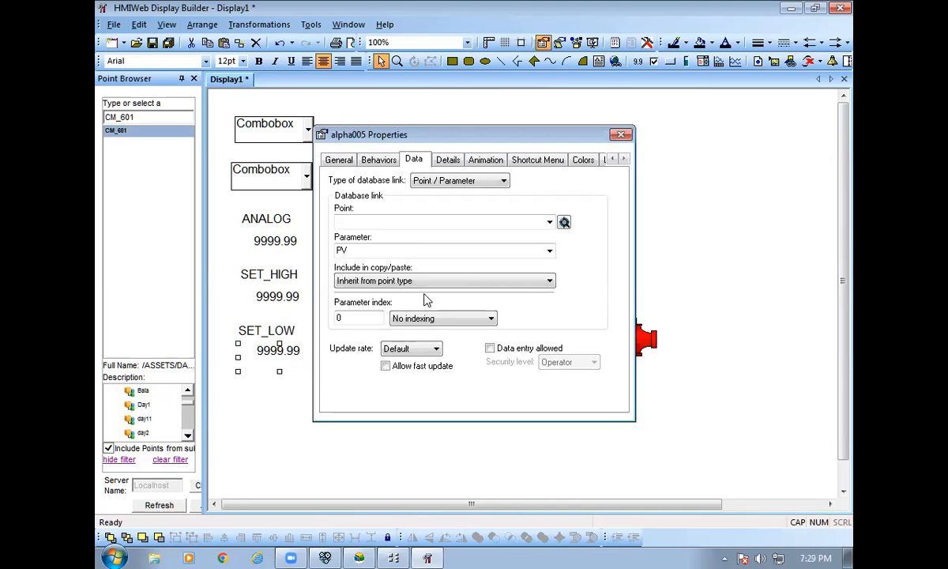
{"action": "left_click", "coordinate": [138, 130]}
{"action": "left_click", "coordinate": [344, 221]}
{"action": "key", "text": "Tab"}
{"action": "type", "text": "S"}
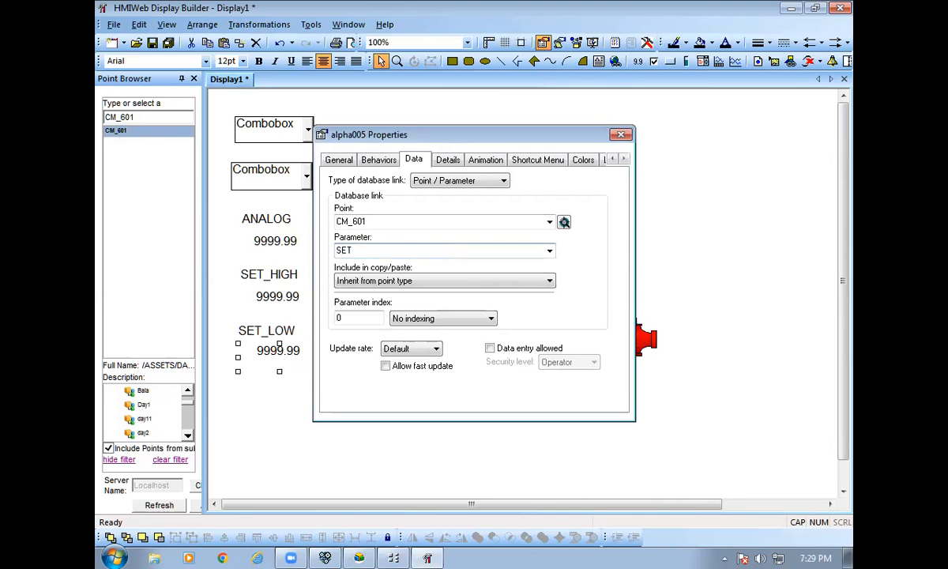
{"action": "type", "text": "ET_"}
{"action": "left_click", "coordinate": [549, 249]}
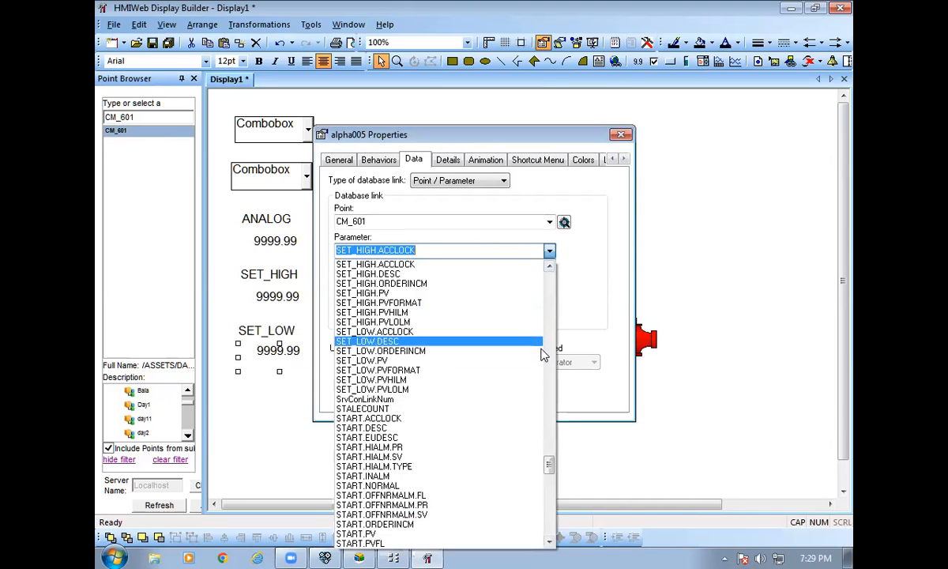
{"action": "left_click", "coordinate": [530, 360]}
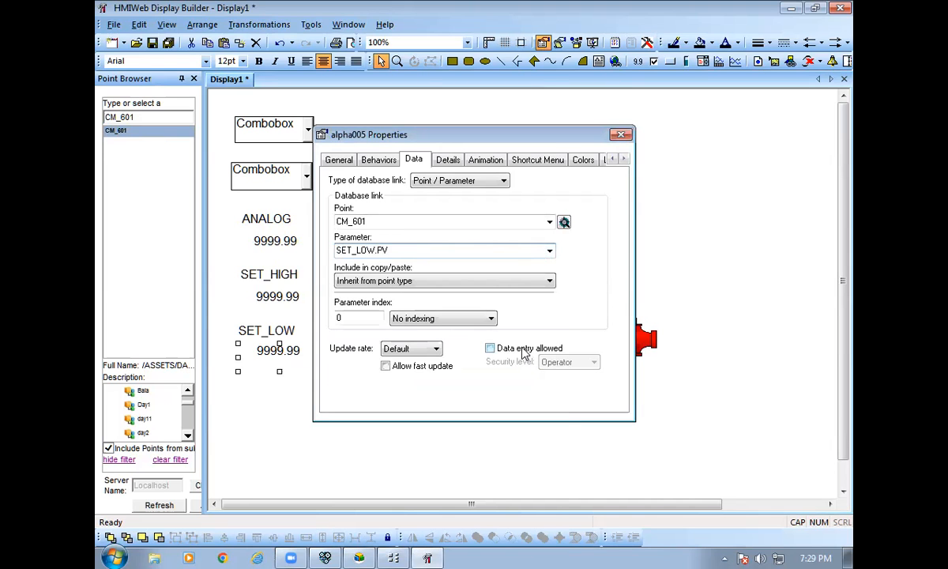
{"action": "left_click", "coordinate": [524, 352]}
{"action": "left_click", "coordinate": [620, 135]}
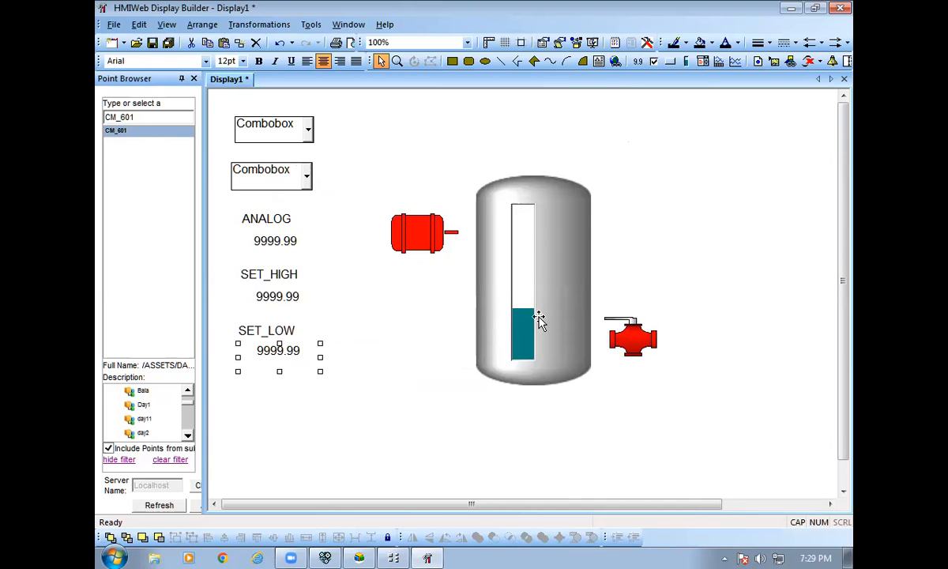
Turn on Shape Sequence Animation in the red motor's Behaviors.
{"action": "double_click", "coordinate": [297, 175]}
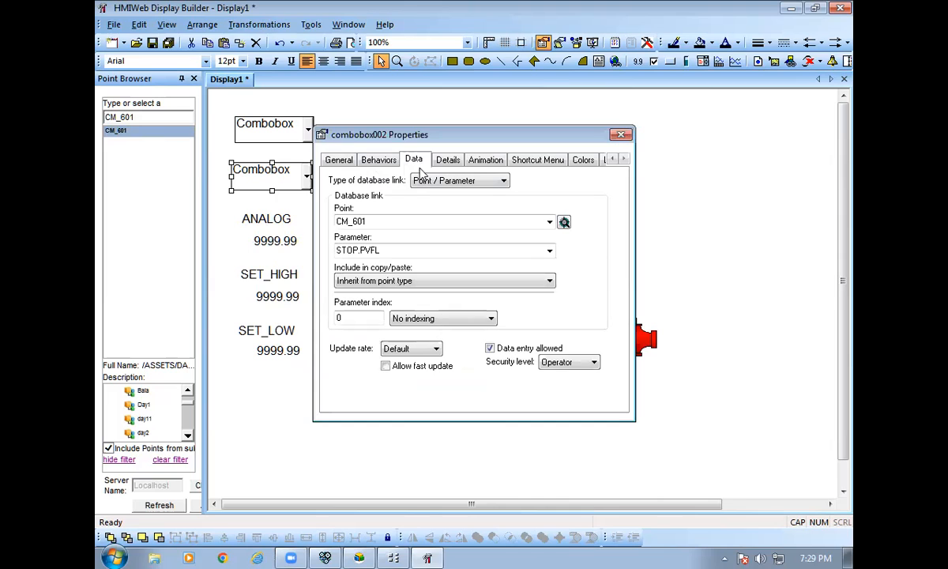
{"action": "left_click", "coordinate": [621, 134]}
{"action": "left_click", "coordinate": [425, 235]}
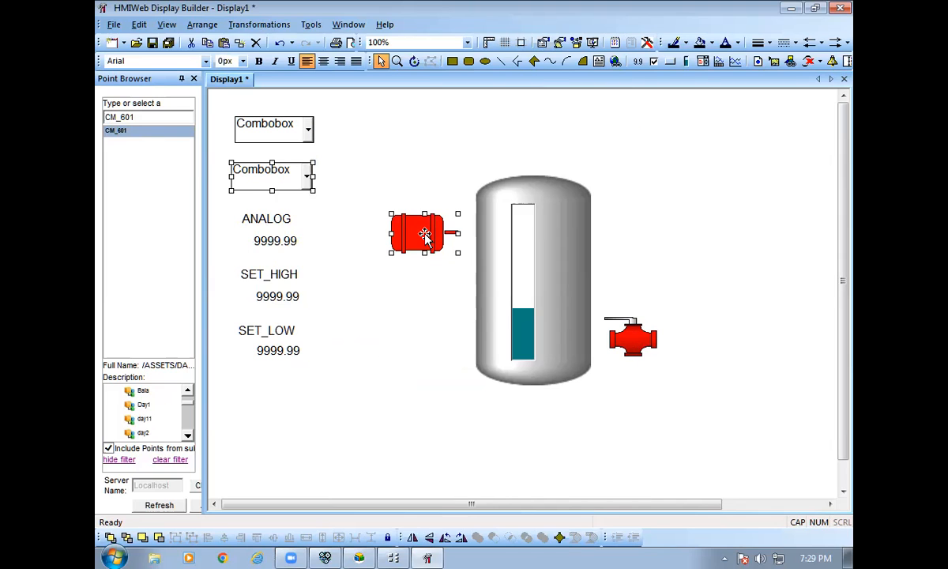
{"action": "double_click", "coordinate": [425, 235]}
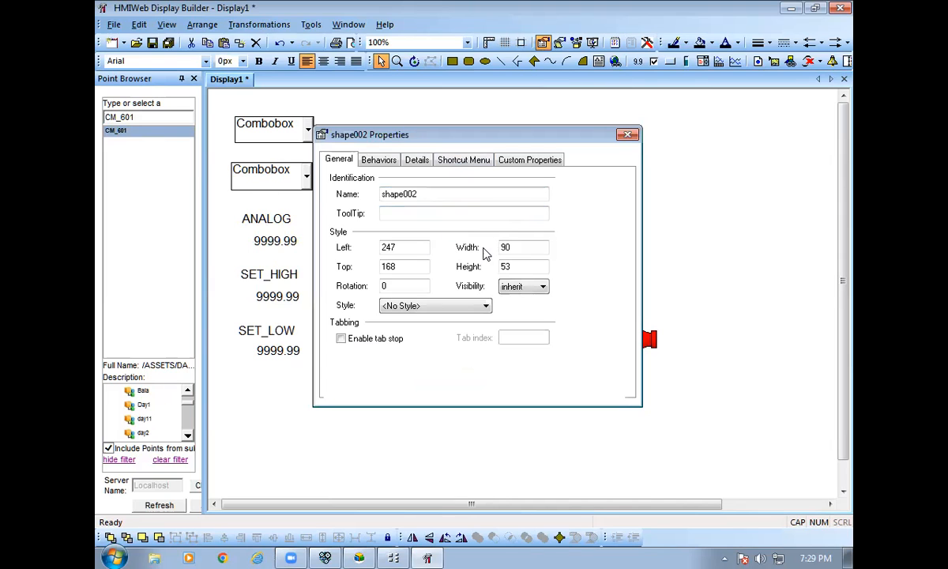
{"action": "left_click", "coordinate": [626, 134]}
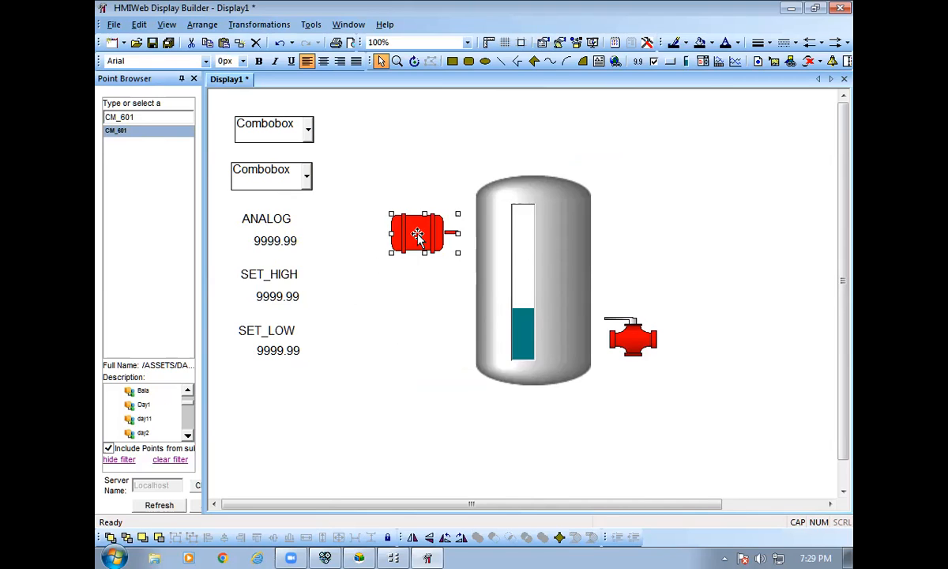
{"action": "double_click", "coordinate": [417, 237]}
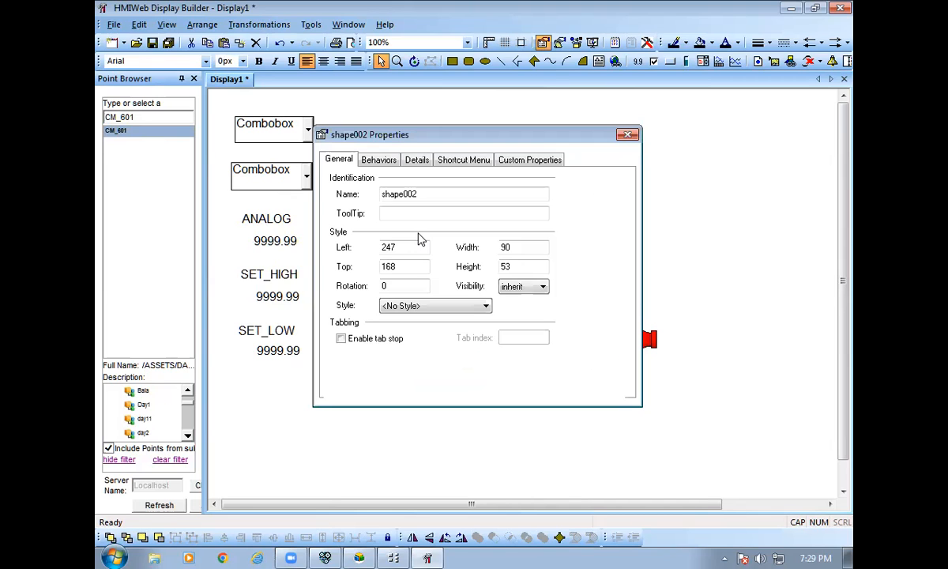
{"action": "left_click", "coordinate": [380, 159]}
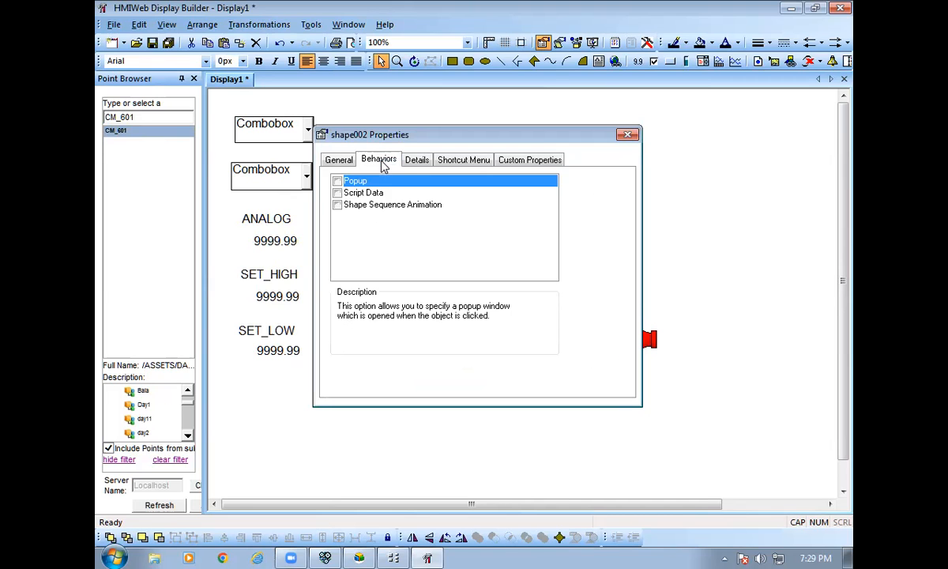
{"action": "left_click", "coordinate": [337, 207]}
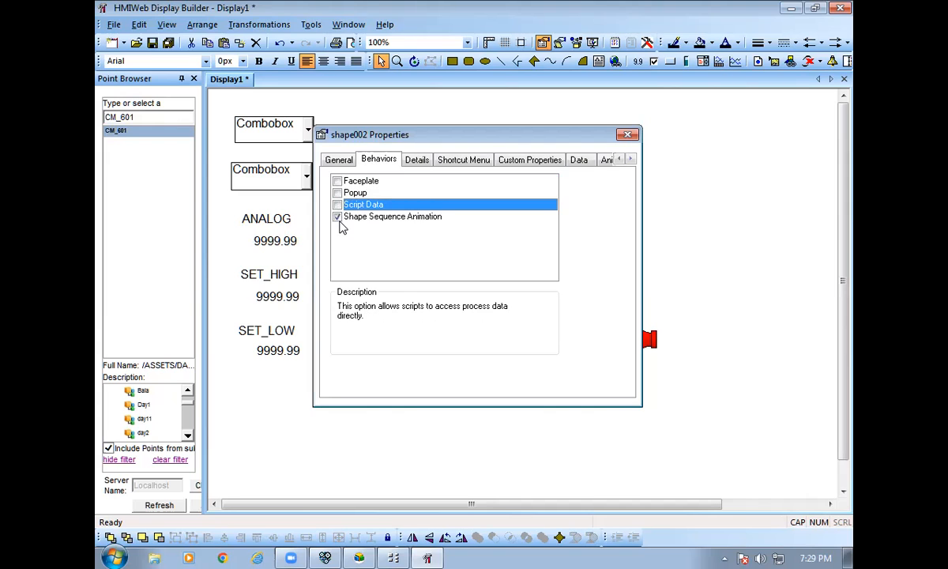
Link the motor to CM_601 MOTOR.OUT and allow data entry.
{"action": "left_click", "coordinate": [581, 162]}
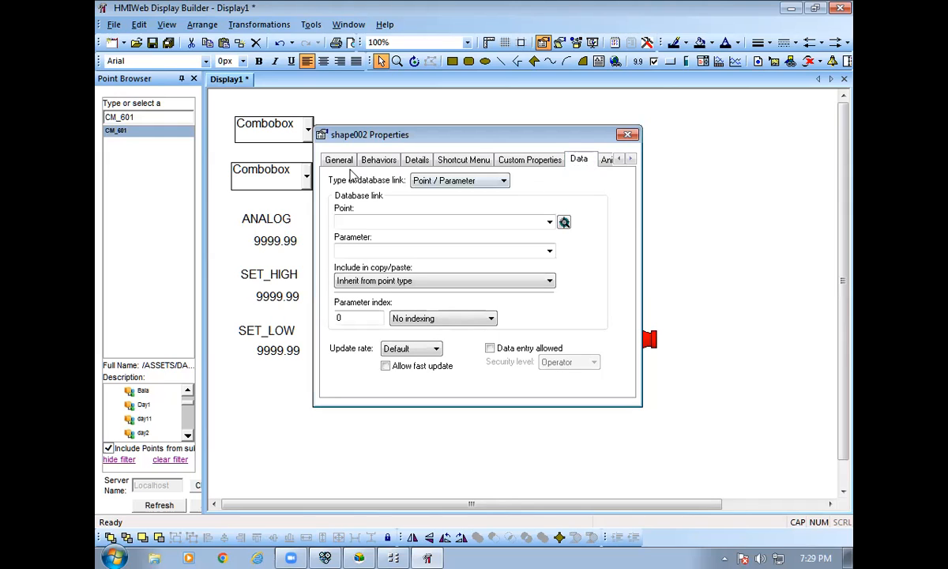
{"action": "left_click_drag", "start_coordinate": [144, 129], "coordinate": [377, 229]}
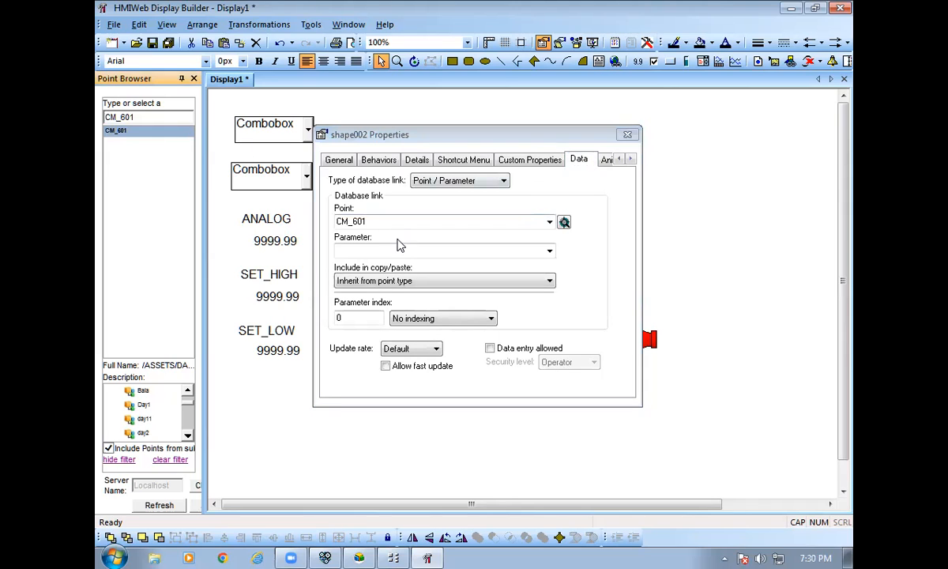
{"action": "left_click", "coordinate": [376, 249]}
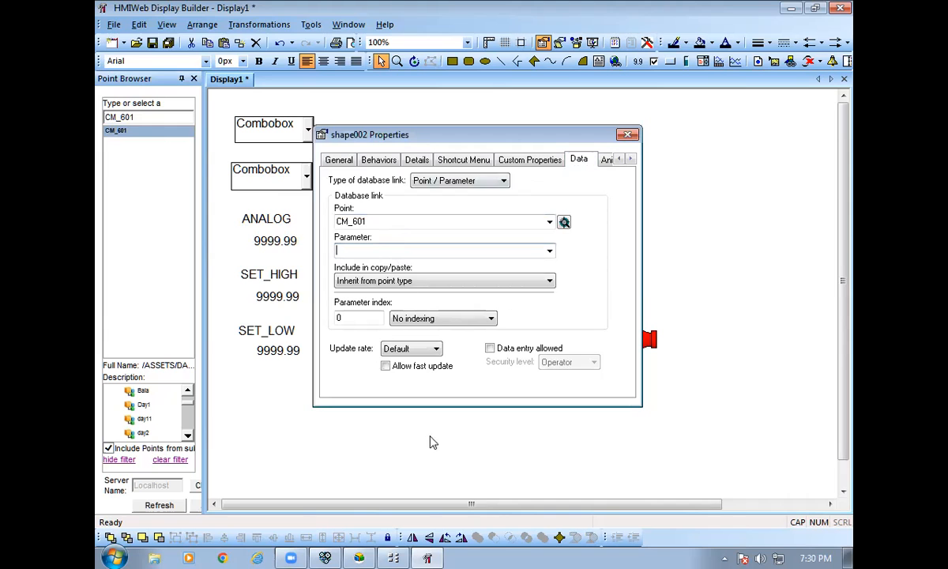
{"action": "left_click", "coordinate": [394, 558]}
{"action": "left_click_drag", "start_coordinate": [366, 531], "coordinate": [392, 534]}
{"action": "scroll", "coordinate": [474, 458], "scroll_direction": "down", "scroll_amount": 5}
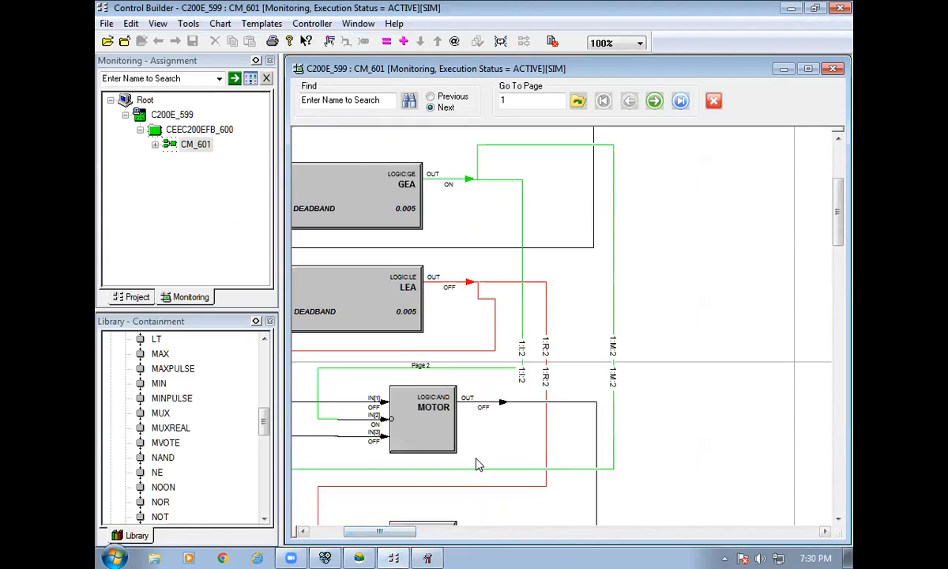
{"action": "left_click", "coordinate": [427, 558]}
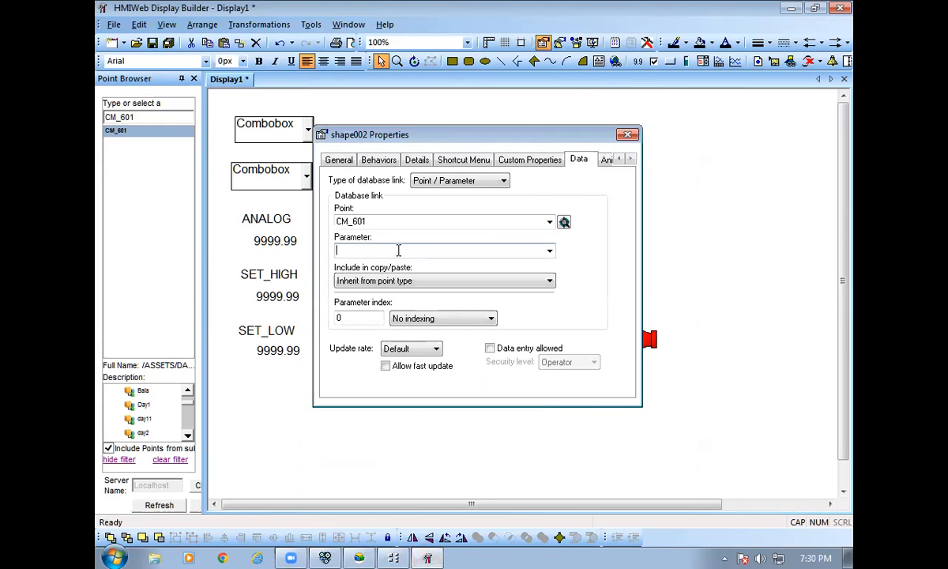
{"action": "type", "text": "MOTOR.OUT"}
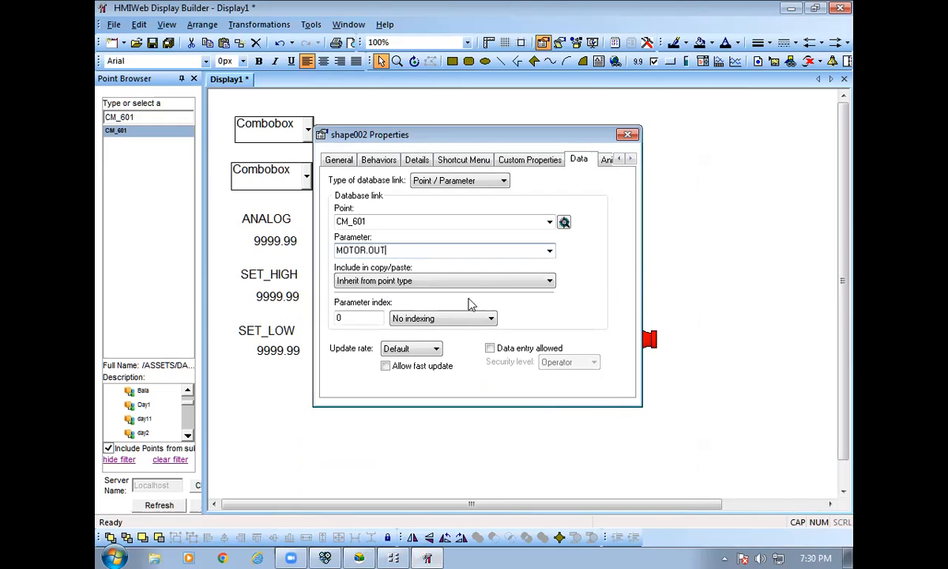
{"action": "left_click", "coordinate": [490, 281]}
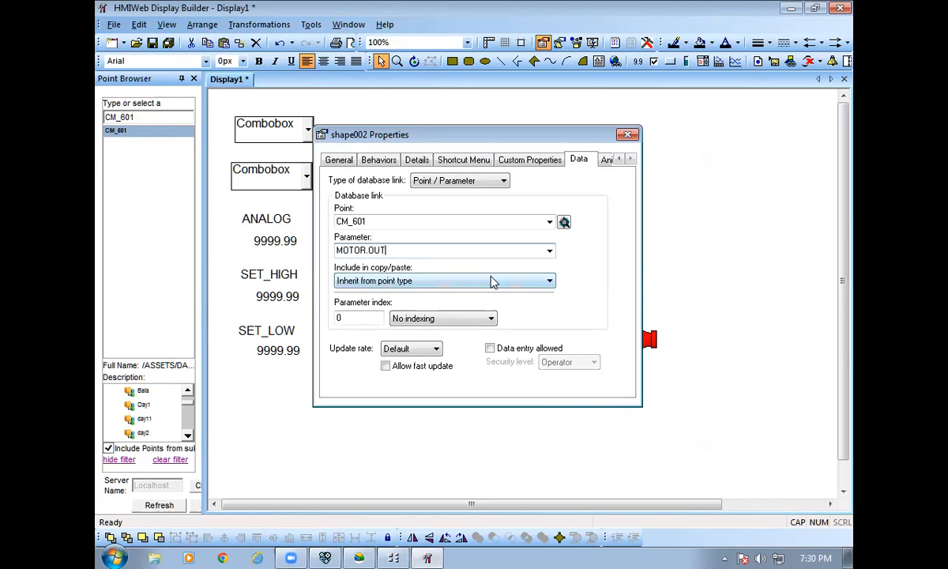
{"action": "left_click", "coordinate": [505, 348]}
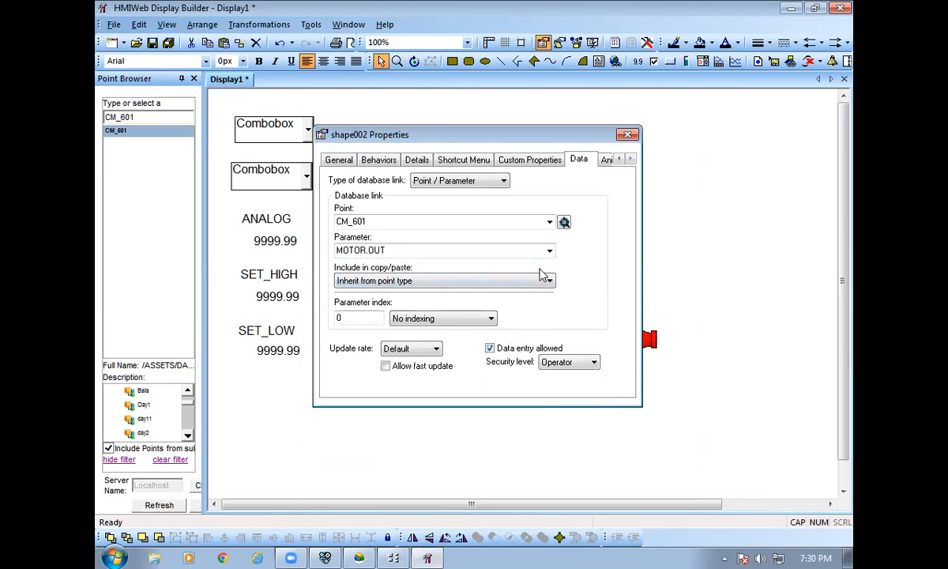
{"action": "left_click", "coordinate": [627, 134]}
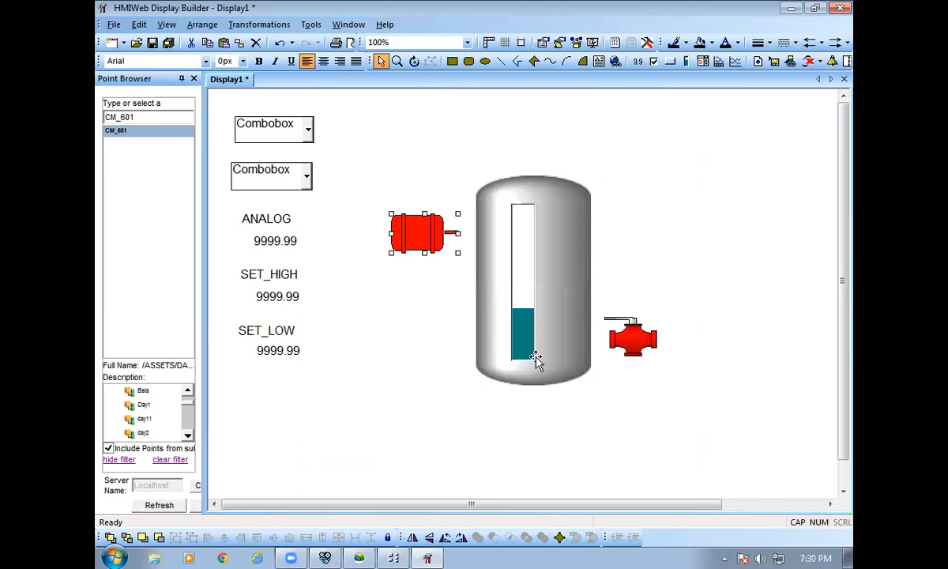
Turn on Shape Sequence Animation in the valve's Behaviors.
{"action": "double_click", "coordinate": [613, 328]}
{"action": "left_click", "coordinate": [379, 159]}
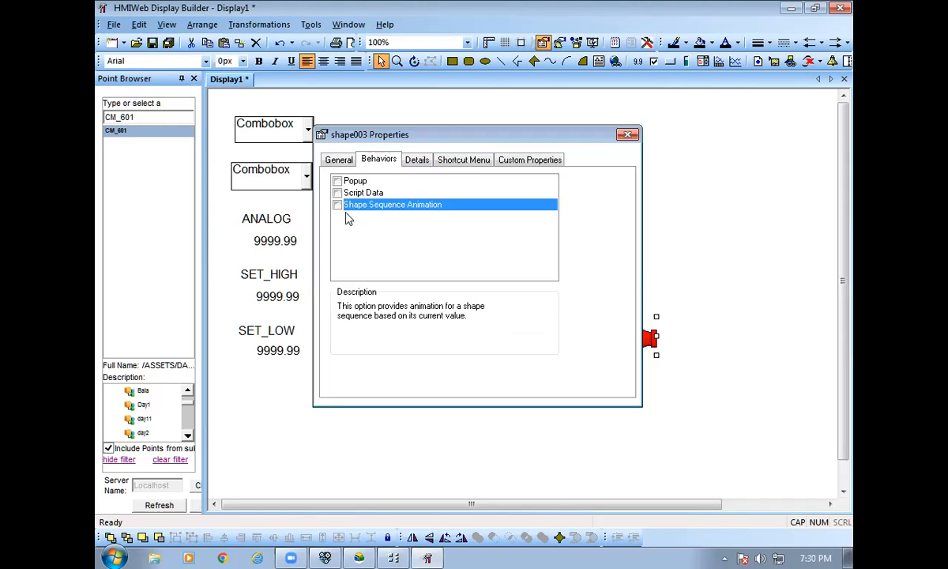
{"action": "left_click", "coordinate": [338, 203]}
Link the valve to CM_601 VALVE.OUT and allow data entry.
{"action": "left_click", "coordinate": [575, 160]}
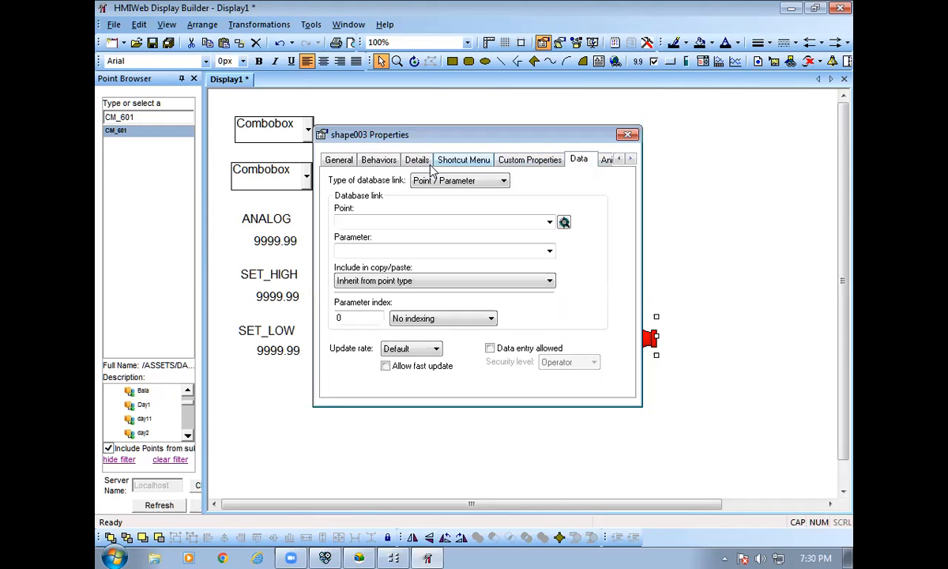
{"action": "left_click_drag", "start_coordinate": [115, 131], "coordinate": [351, 222]}
{"action": "left_click", "coordinate": [366, 250]}
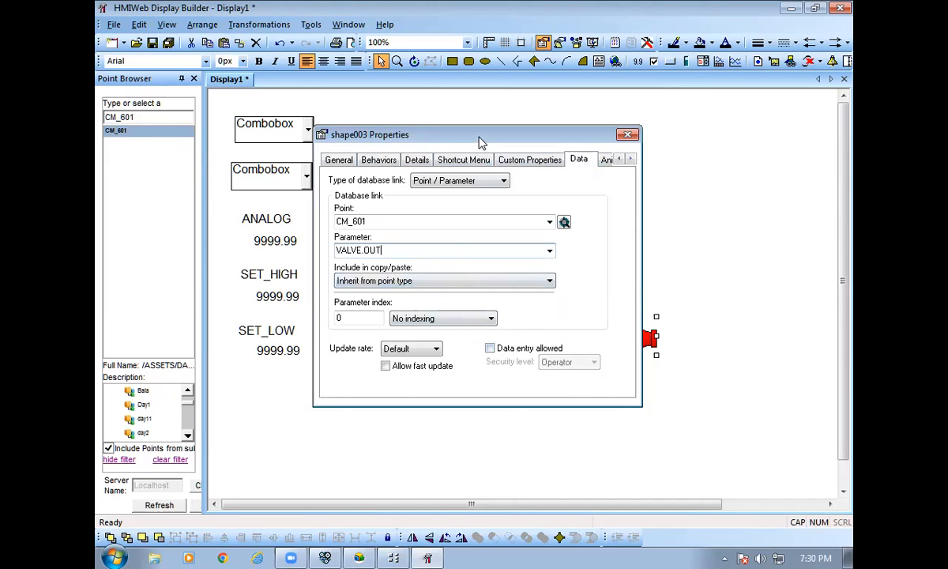
{"action": "left_click_drag", "start_coordinate": [480, 139], "coordinate": [492, 382]}
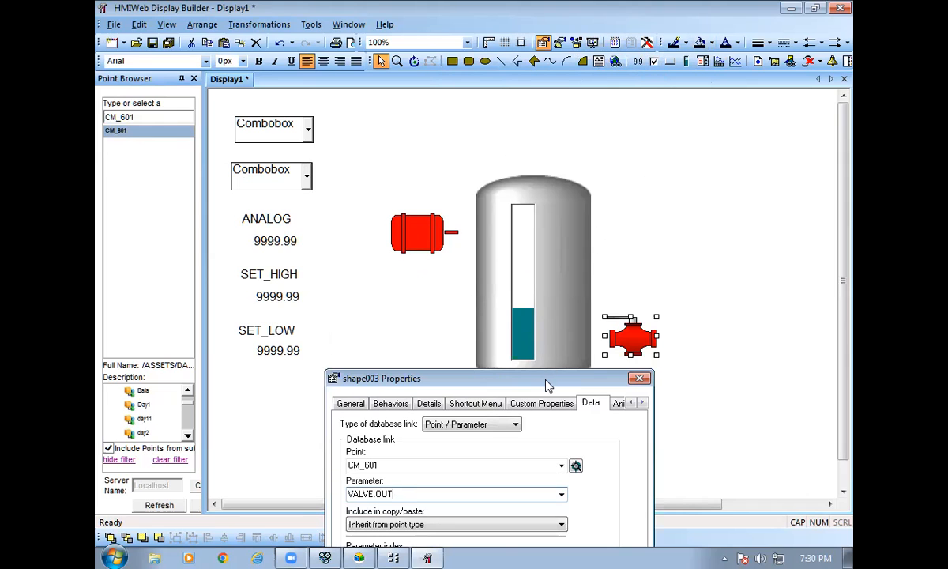
{"action": "left_click_drag", "start_coordinate": [548, 384], "coordinate": [715, 207]}
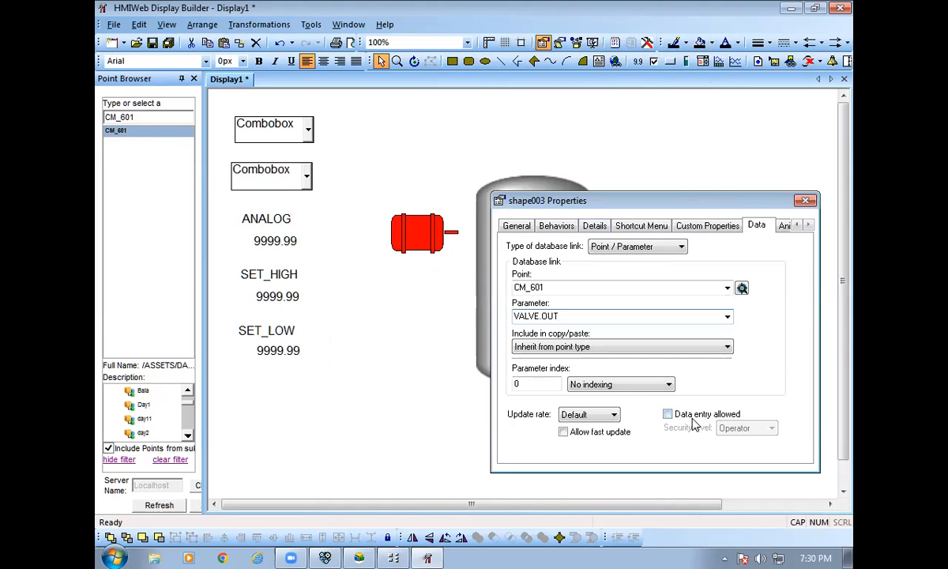
{"action": "left_click", "coordinate": [668, 413]}
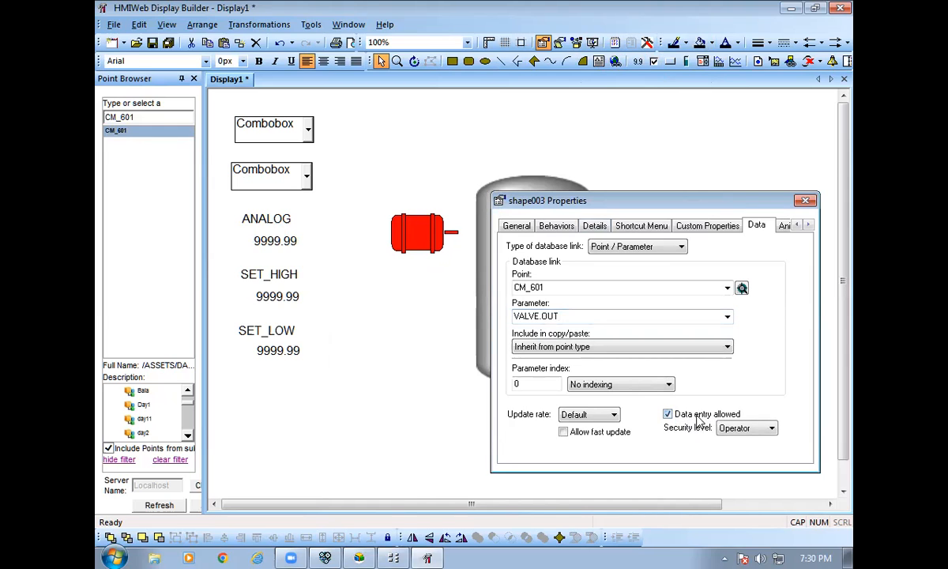
{"action": "left_click", "coordinate": [806, 203]}
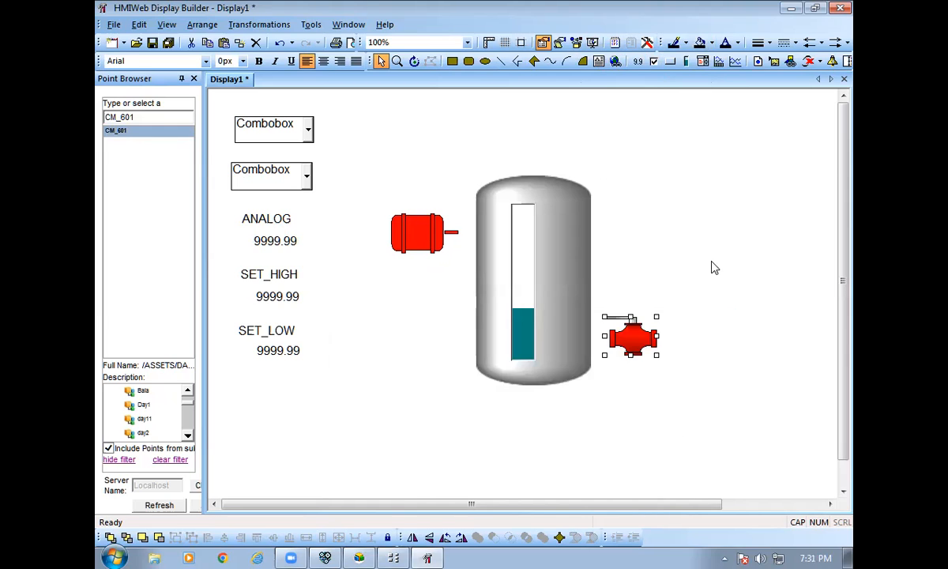
Point the tank level indicator at CM_601 and choose AI.PV from the Parameter list.
{"action": "double_click", "coordinate": [529, 290]}
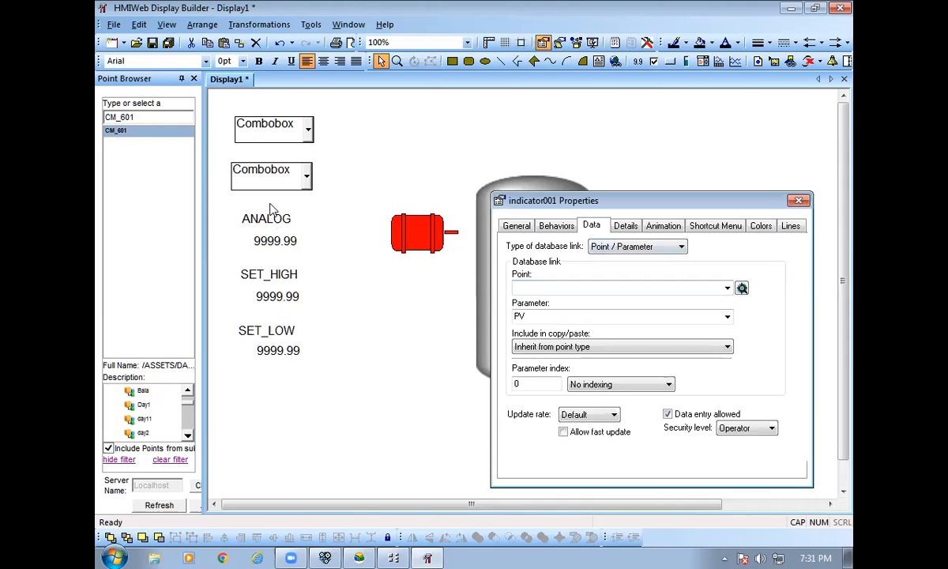
{"action": "left_click_drag", "start_coordinate": [138, 128], "coordinate": [571, 286]}
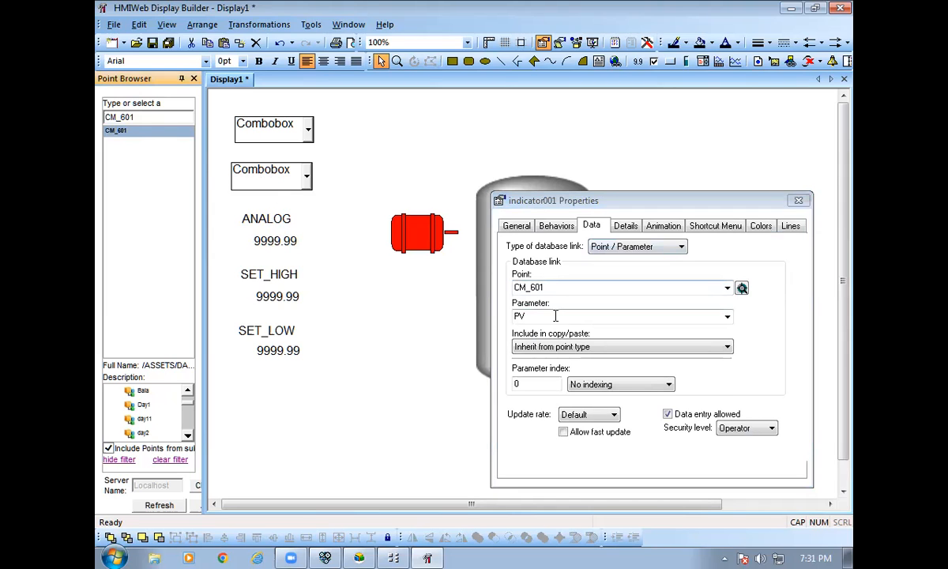
{"action": "left_click", "coordinate": [556, 315]}
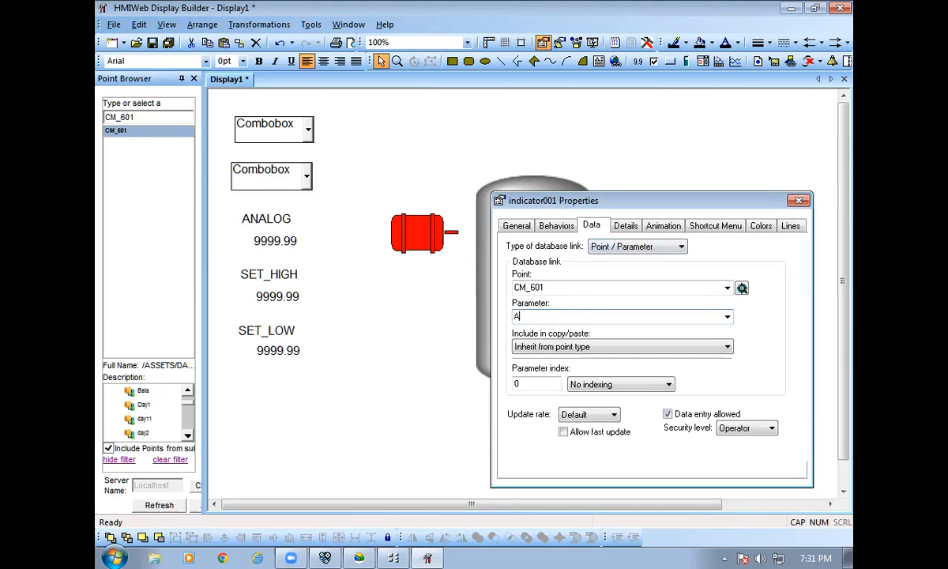
{"action": "left_click", "coordinate": [726, 316]}
{"action": "left_click", "coordinate": [624, 53]}
{"action": "left_click", "coordinate": [797, 201]}
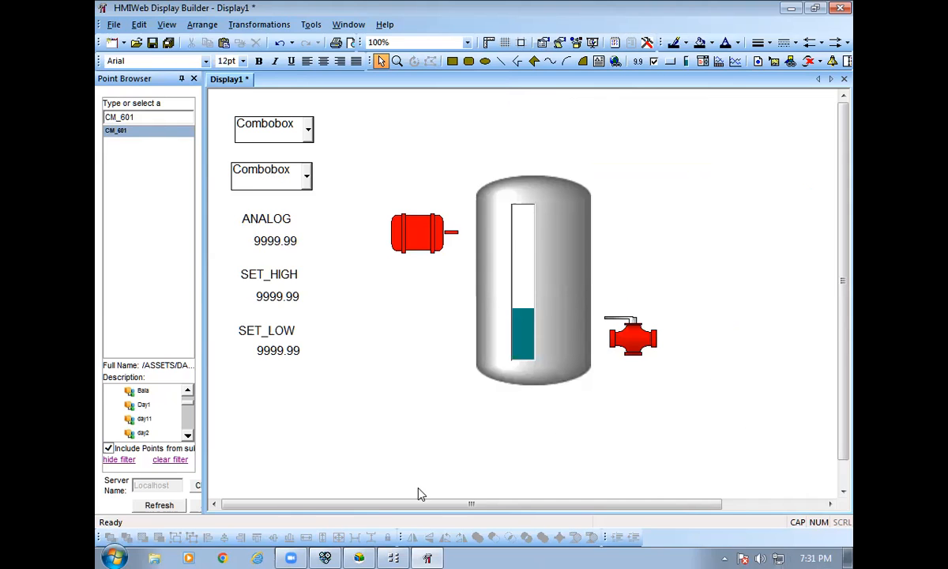
Save the display under the file name TANK, then use File > View In Station.
{"action": "left_click", "coordinate": [151, 43]}
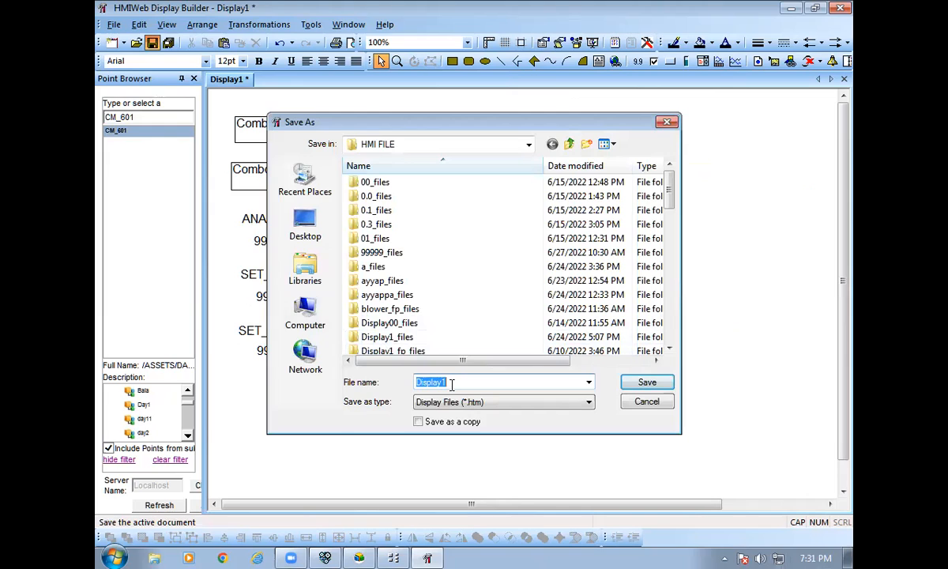
{"action": "key", "text": "BackSpace"}
{"action": "type", "text": "TANK"}
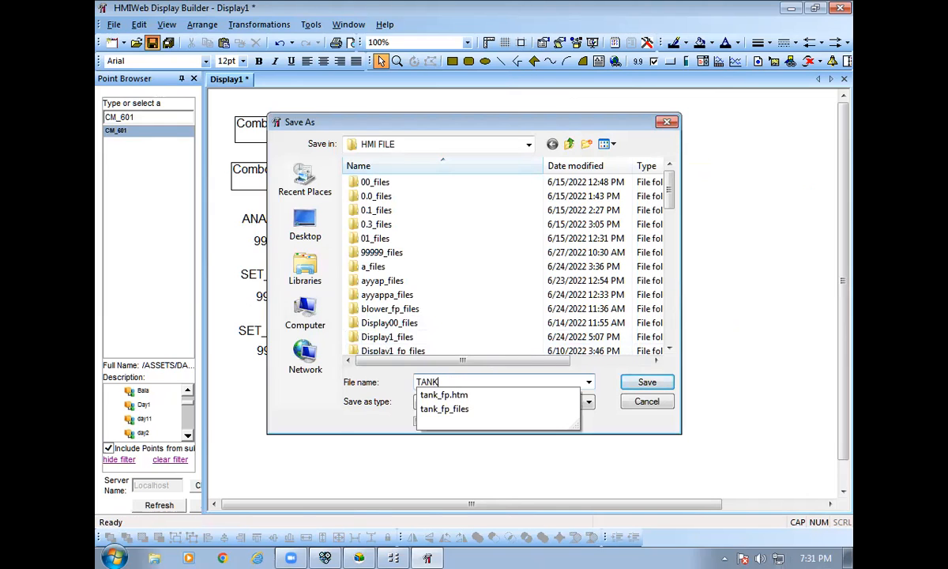
{"action": "key", "text": "Return"}
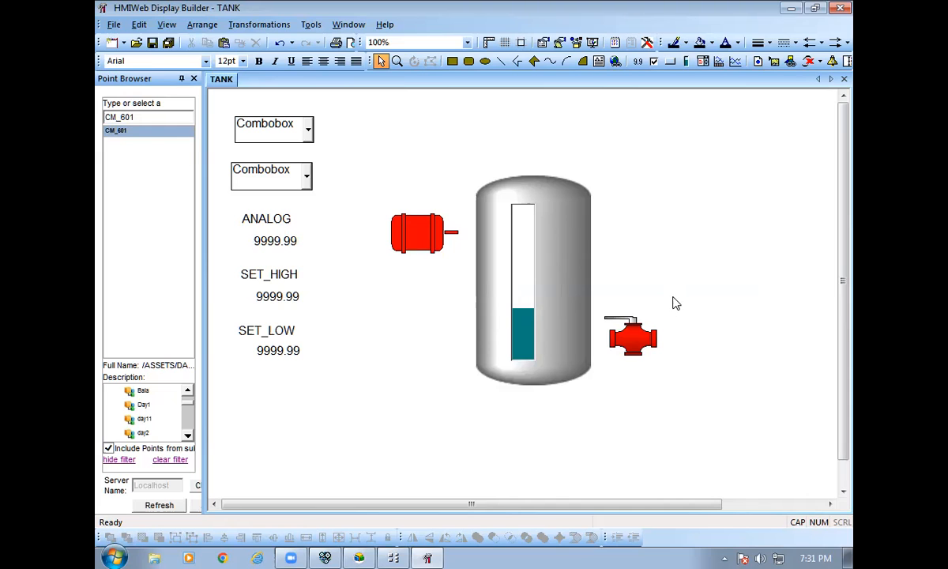
{"action": "left_click", "coordinate": [114, 25]}
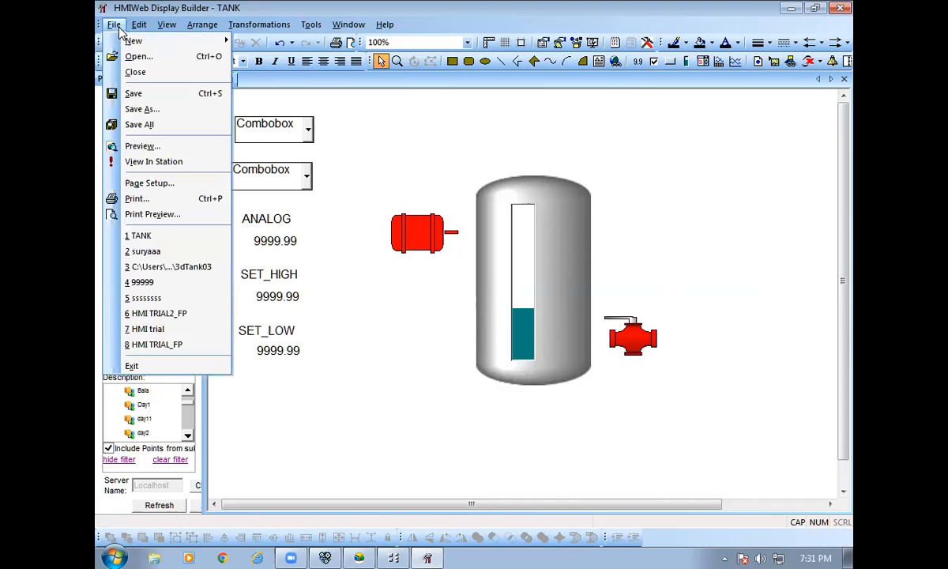
{"action": "left_click", "coordinate": [167, 163]}
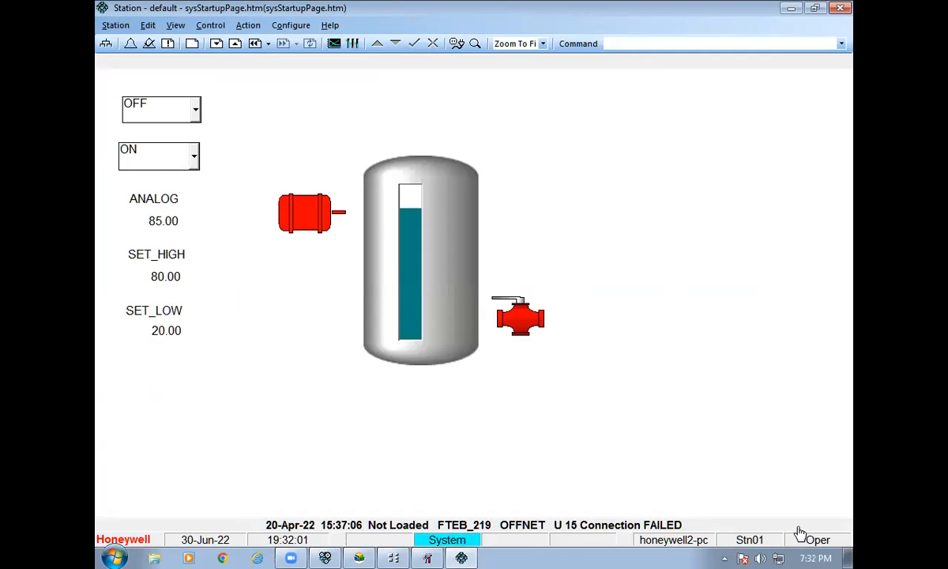
Log on to Station at Mngr security level by entering the manager password in Station Logon.
{"action": "left_click", "coordinate": [169, 224]}
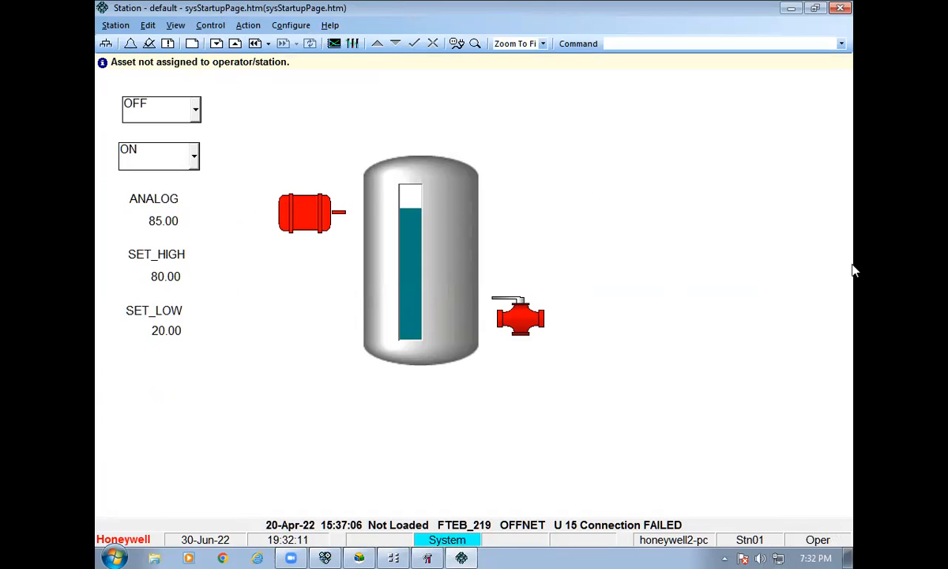
{"action": "left_click", "coordinate": [823, 541]}
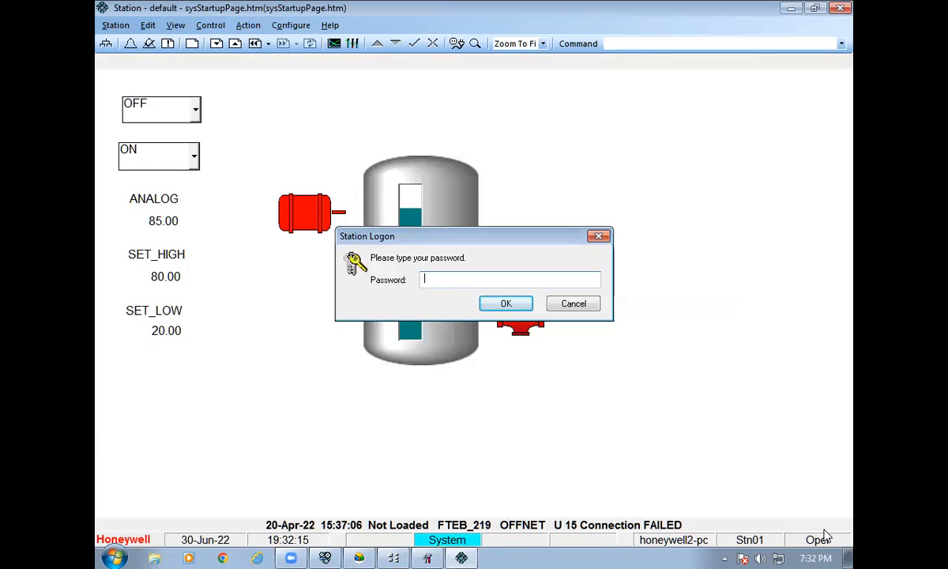
{"action": "type", "text": "1234"}
{"action": "left_click", "coordinate": [506, 304]}
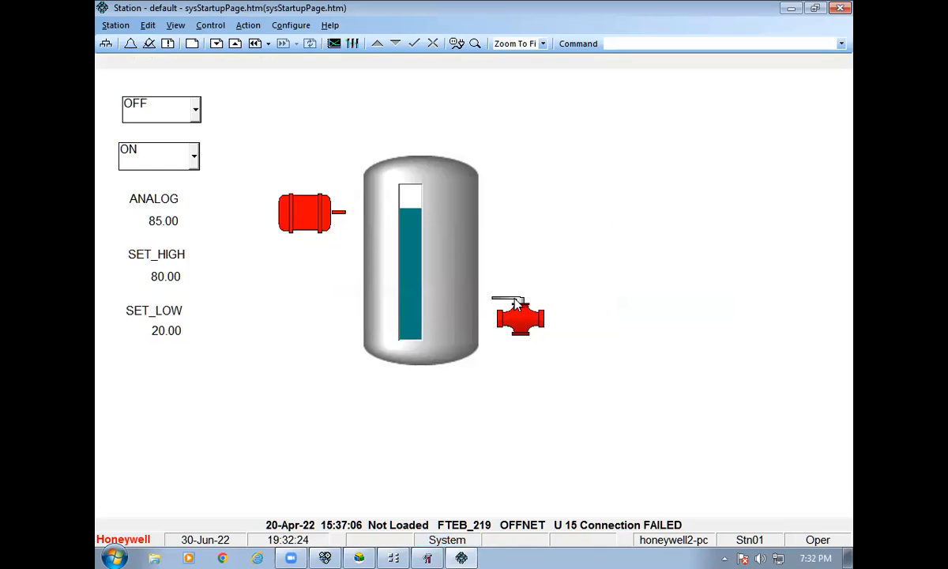
Lower the ANALOG value from 85.00 to 20 so the tank level drops.
{"action": "left_click", "coordinate": [163, 220]}
{"action": "type", "text": "2"}
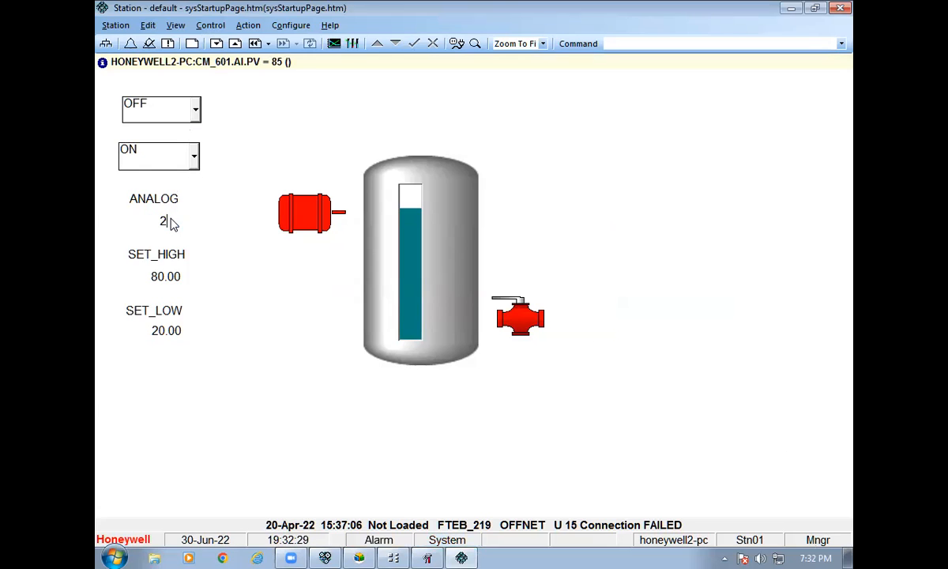
{"action": "key", "text": "Return"}
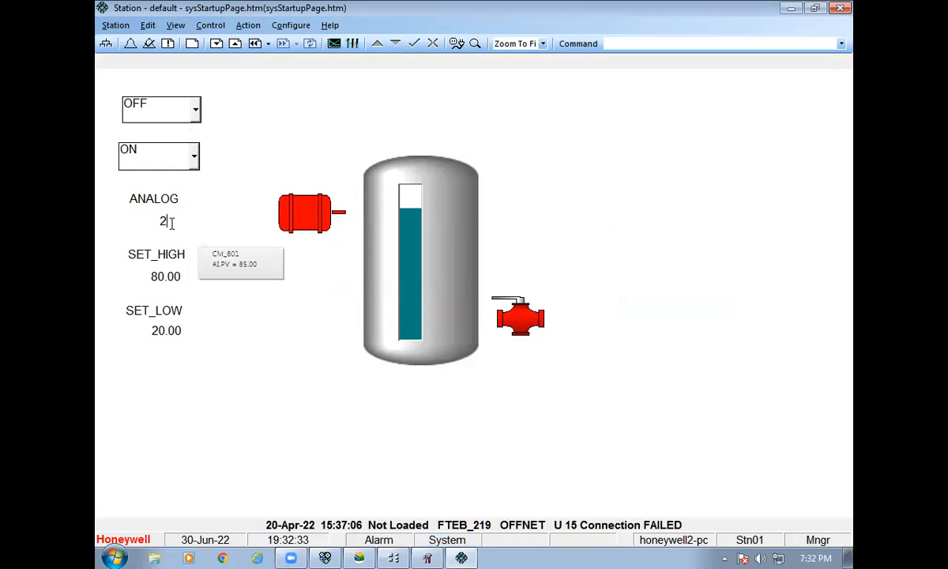
{"action": "type", "text": "0"}
{"action": "key", "text": "Return"}
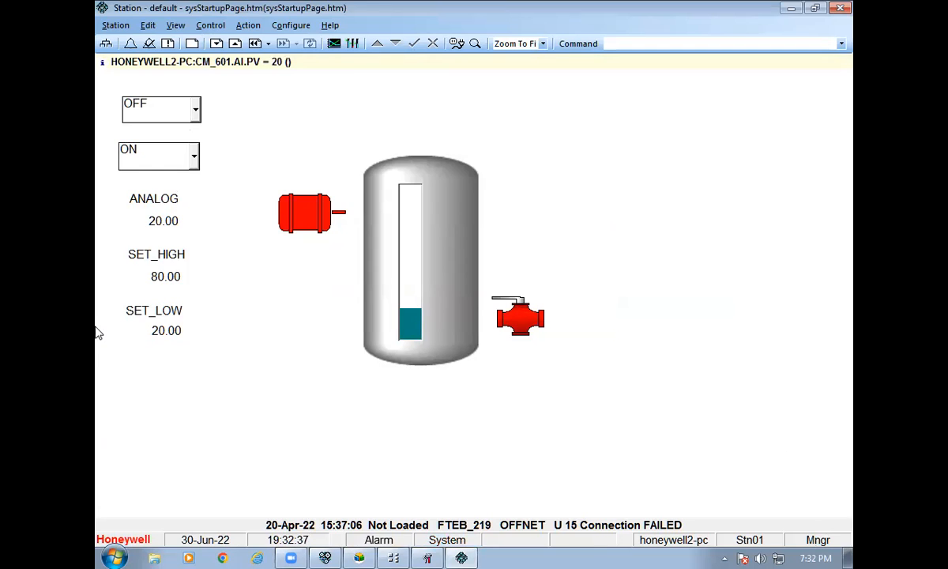
Set the stop selector to OFF, then switch the start selector ON and back OFF.
{"action": "left_click", "coordinate": [188, 154]}
{"action": "left_click", "coordinate": [184, 180]}
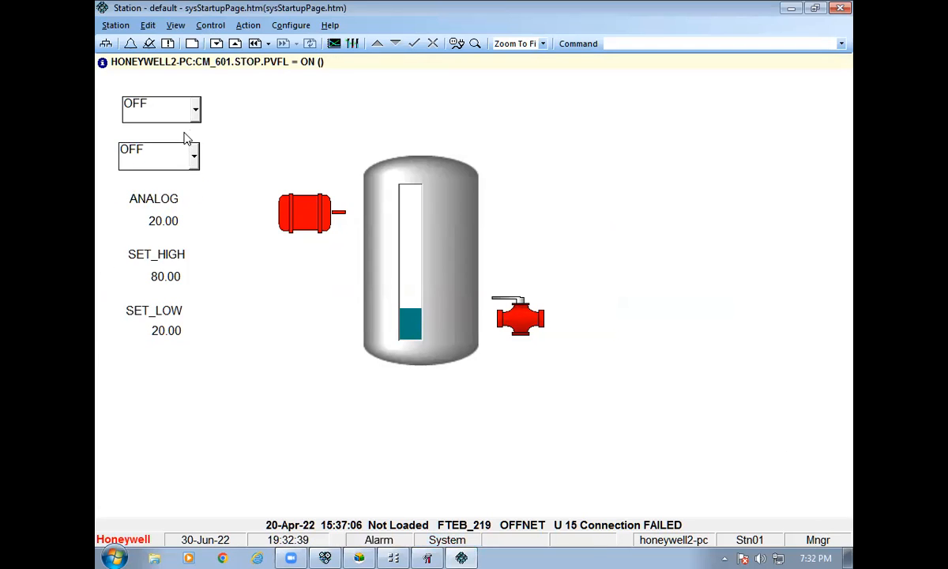
{"action": "left_click", "coordinate": [187, 110]}
{"action": "left_click", "coordinate": [184, 143]}
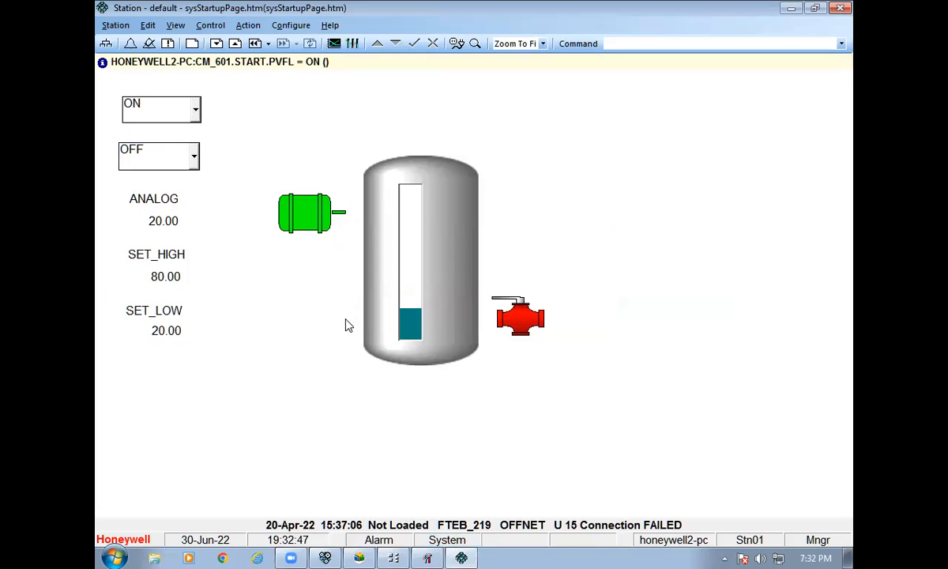
{"action": "left_click", "coordinate": [151, 218]}
{"action": "left_click", "coordinate": [192, 112]}
{"action": "left_click", "coordinate": [178, 127]}
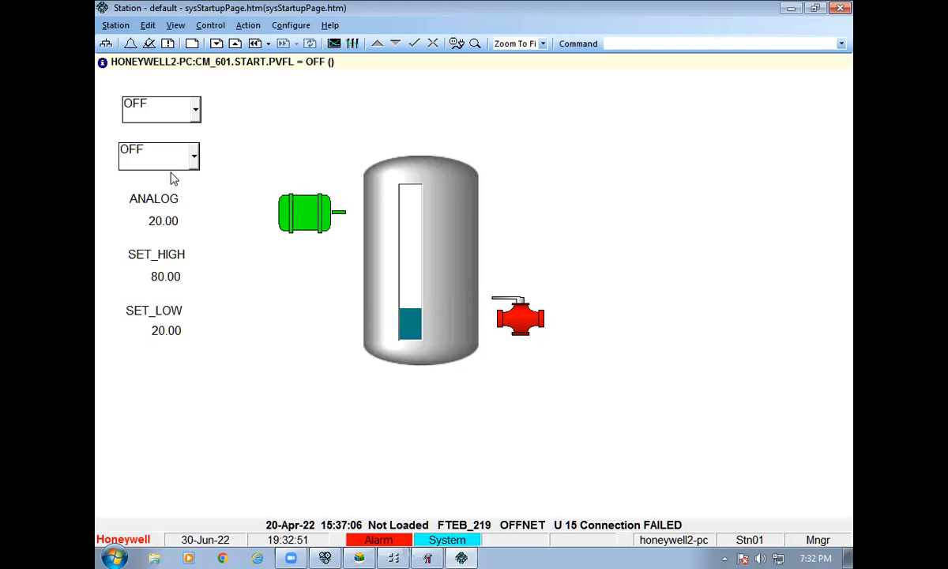
{"action": "left_click", "coordinate": [164, 222]}
Raise the ANALOG value to 50, then to 80.
{"action": "type", "text": "50"}
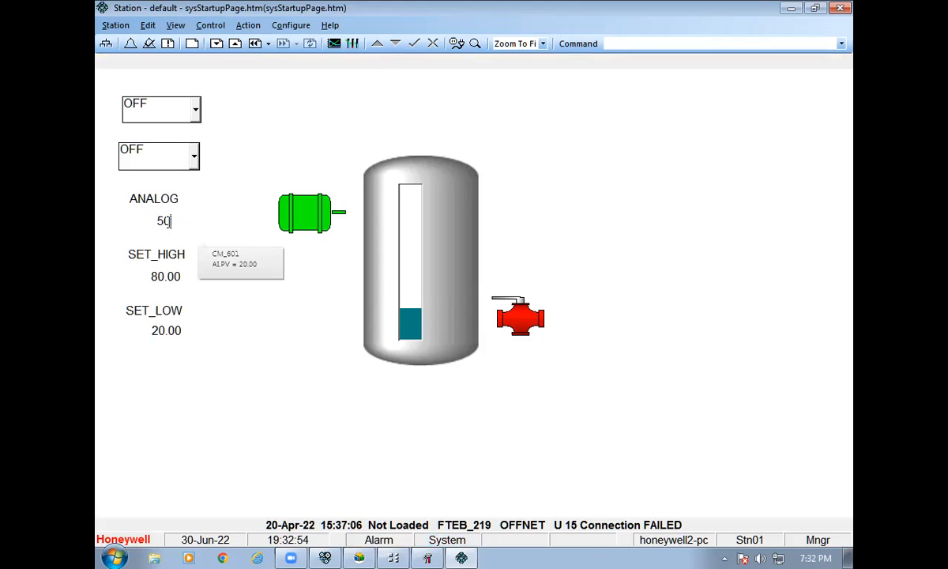
{"action": "key", "text": "Return"}
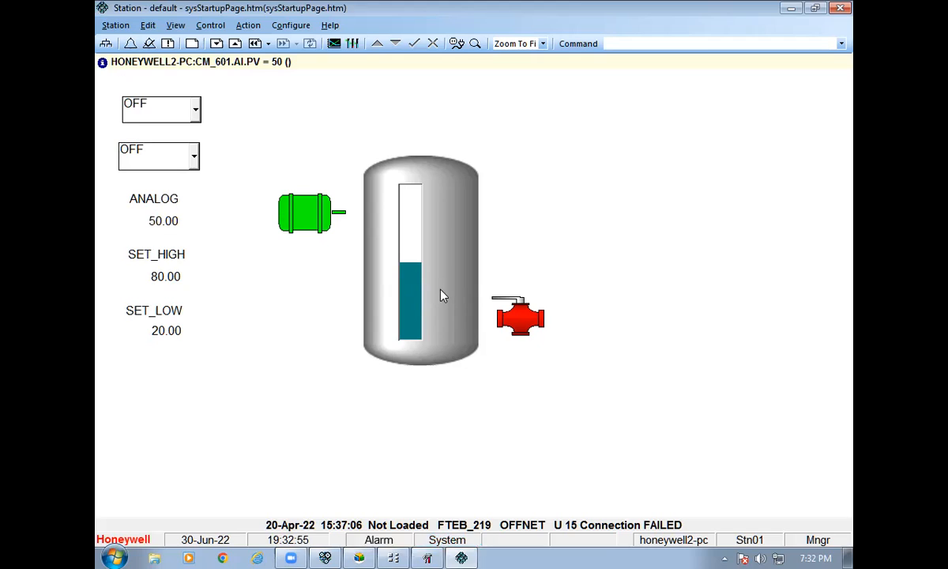
{"action": "left_click", "coordinate": [166, 222]}
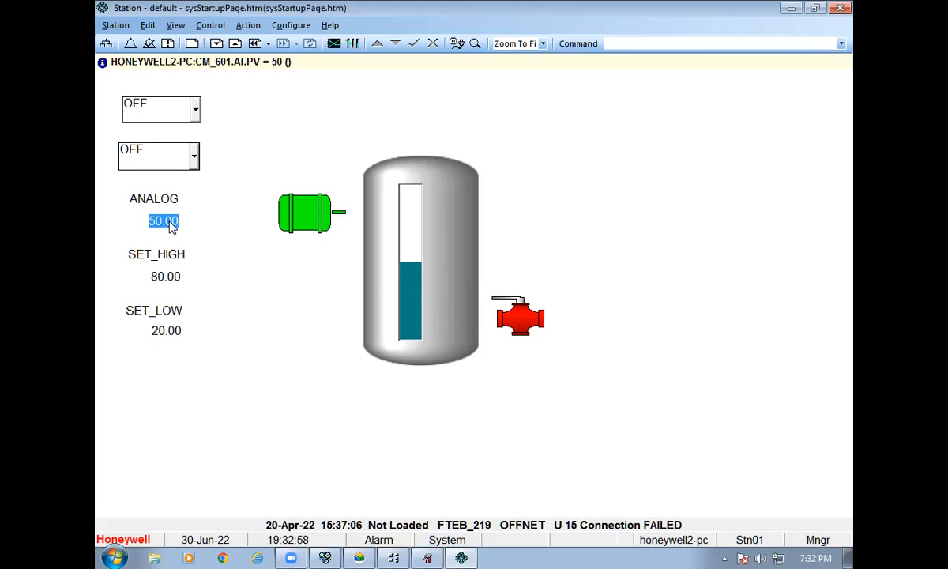
{"action": "type", "text": "80"}
{"action": "key", "text": "Return"}
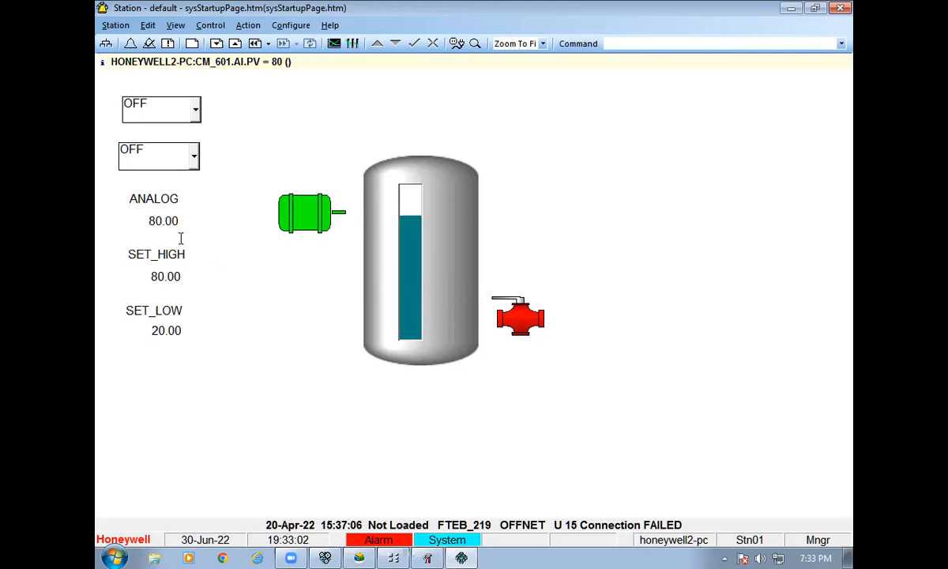
Set ANALOG to 85.0 and open the alarm summary showing CM_601's PVHIGH alarm.
{"action": "left_click", "coordinate": [164, 226]}
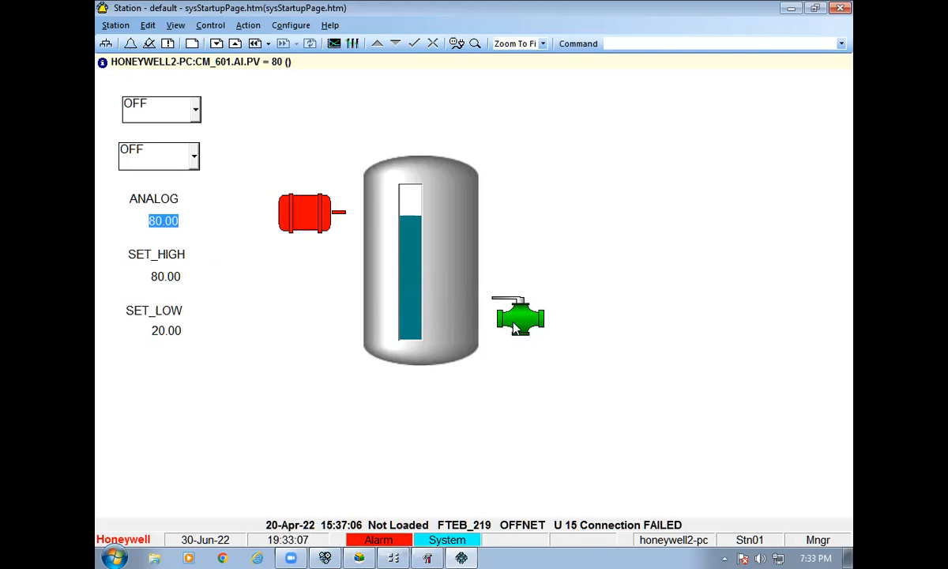
{"action": "left_click", "coordinate": [167, 223]}
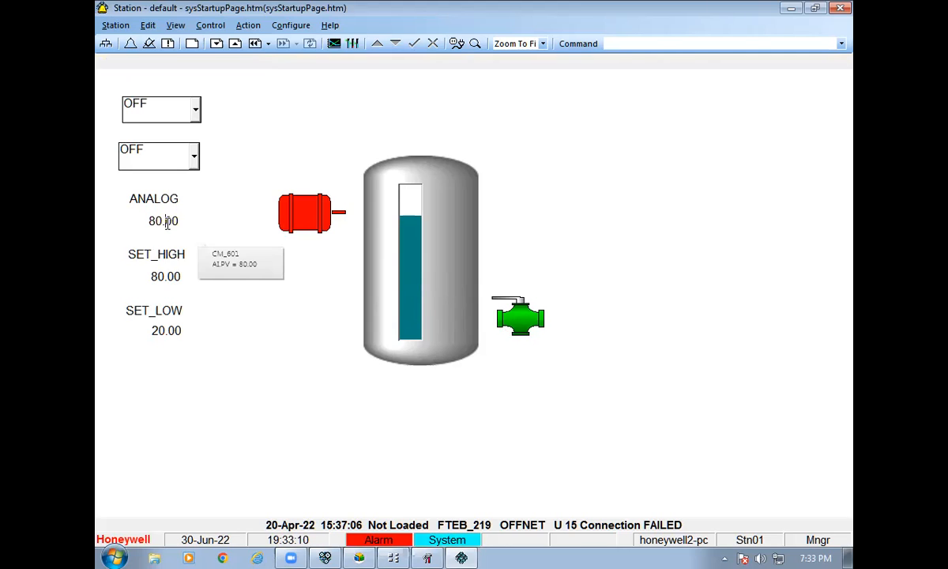
{"action": "type", "text": "85.0"}
{"action": "key", "text": "Return"}
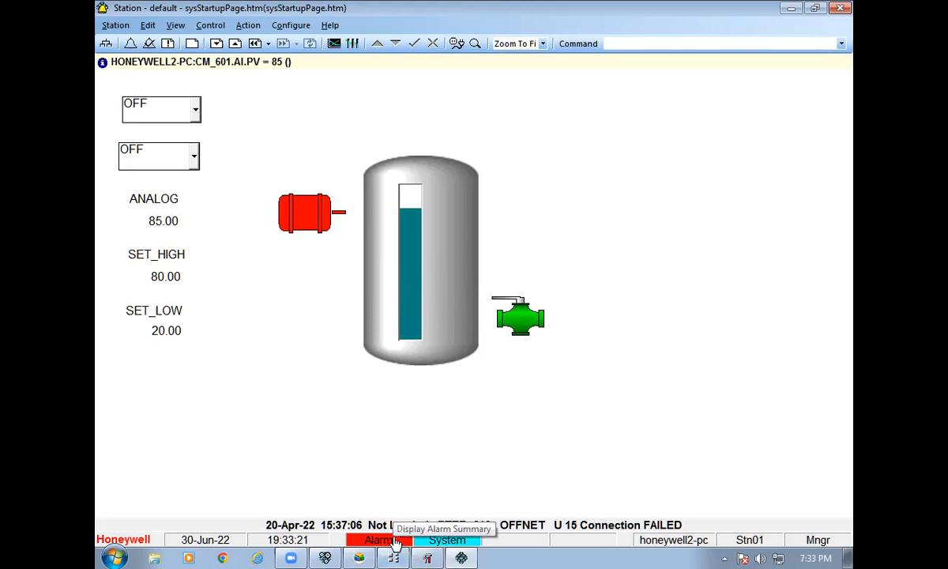
{"action": "left_click", "coordinate": [395, 542]}
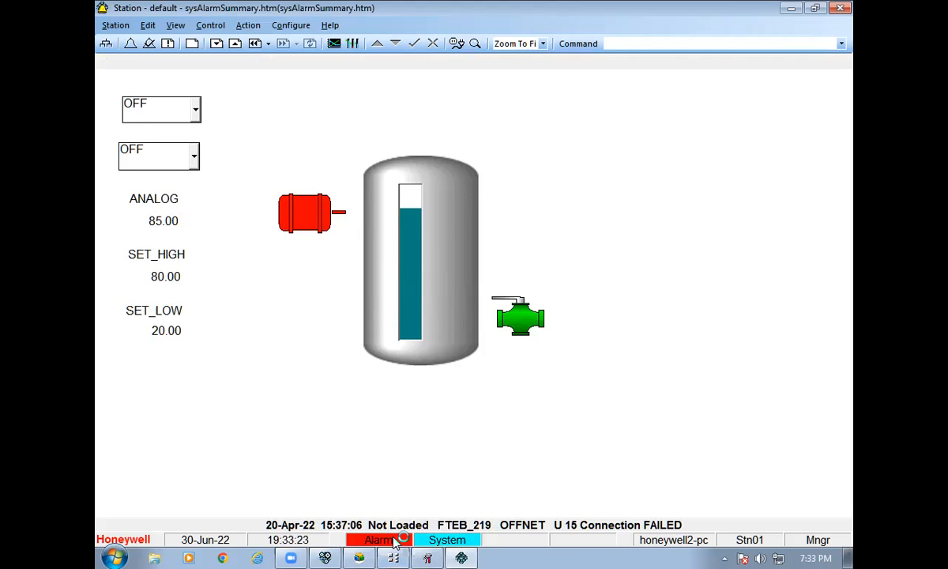
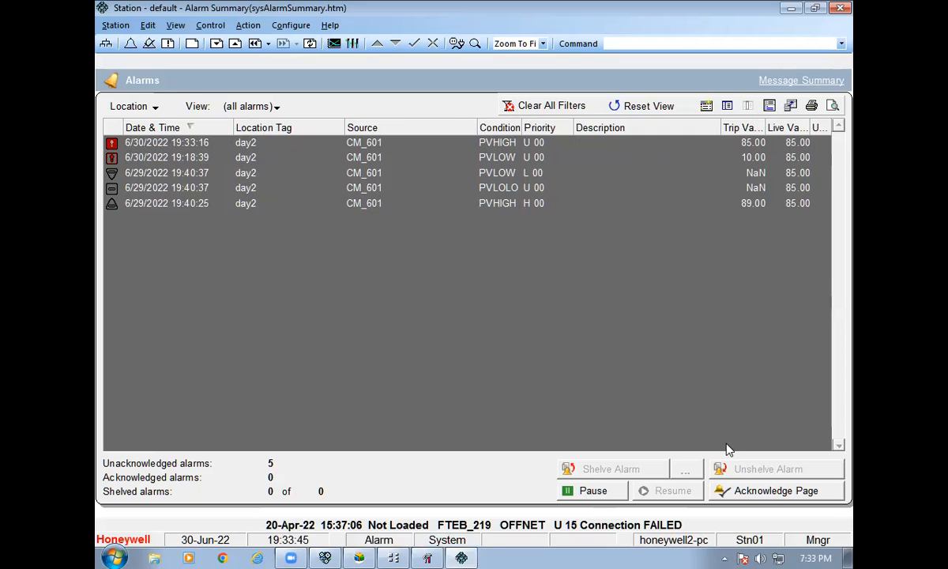
Acknowledge the page's alarms, go back to TANK.htm, and exit Honeywell Station.
{"action": "left_click", "coordinate": [751, 490]}
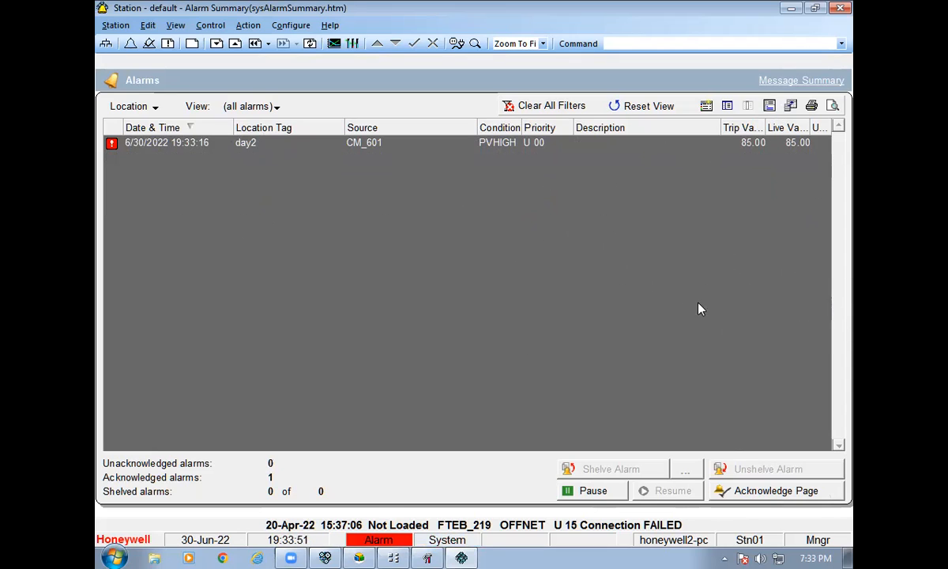
{"action": "left_click", "coordinate": [261, 49]}
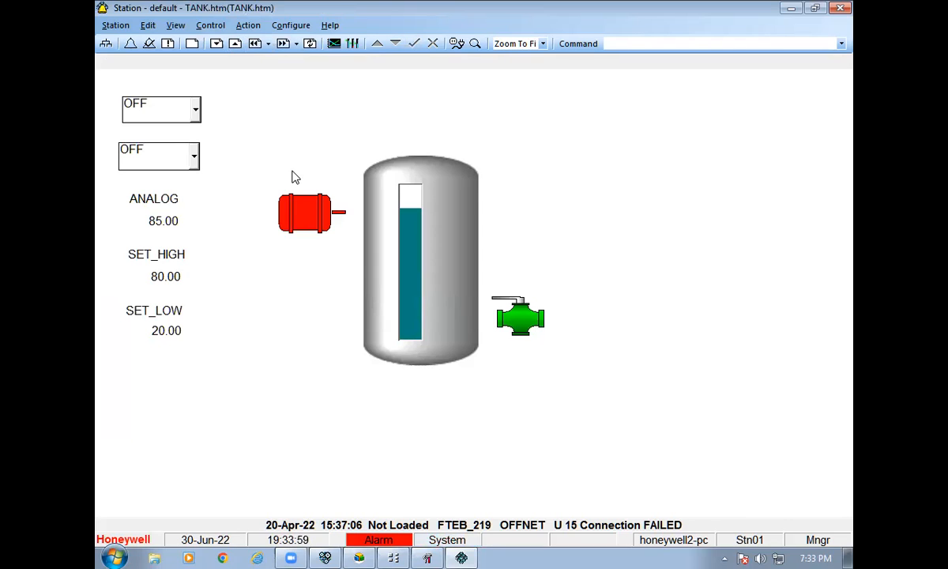
{"action": "left_click", "coordinate": [124, 29]}
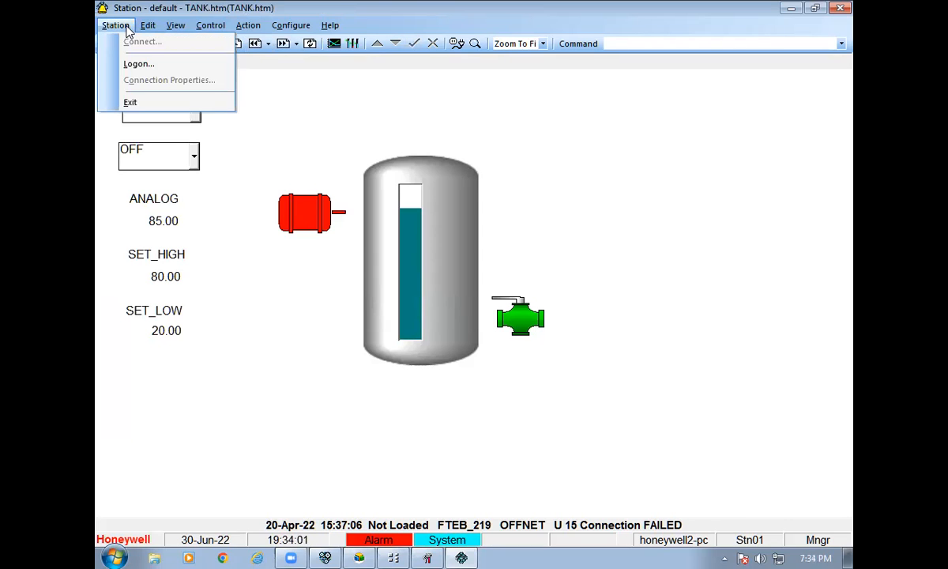
{"action": "left_click", "coordinate": [187, 110]}
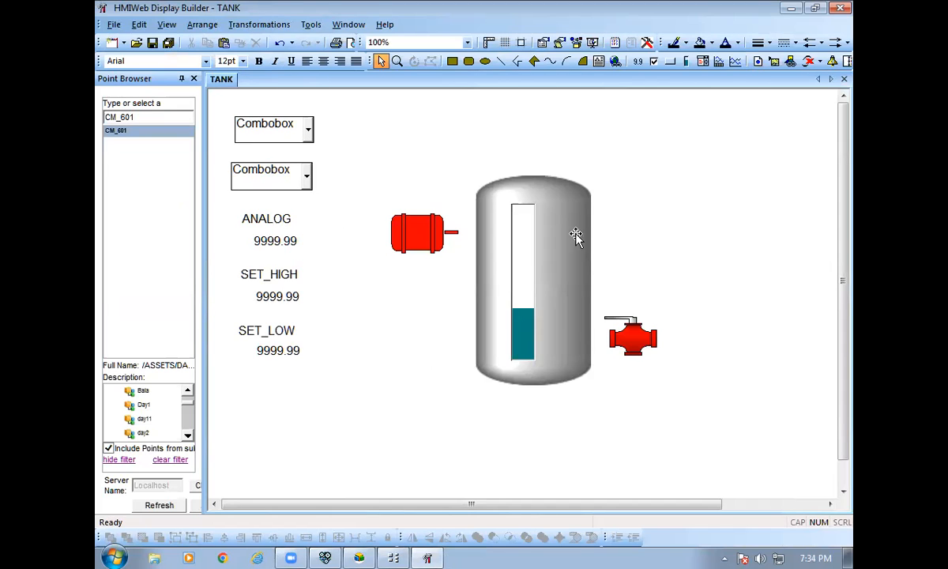
Close the TANK display and create blank Display2, briefly checking Control Builder's CM_601.
{"action": "left_click", "coordinate": [843, 79]}
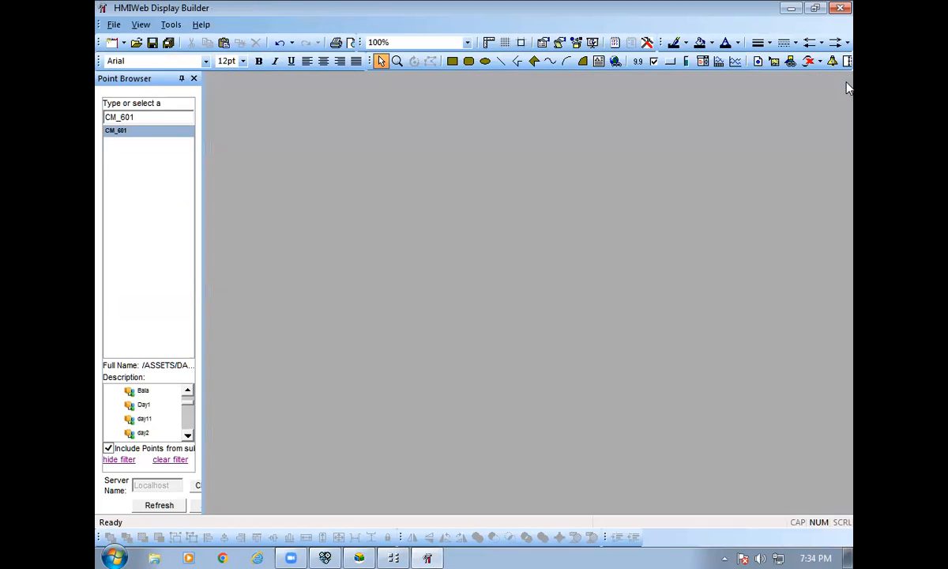
{"action": "left_click", "coordinate": [111, 25]}
{"action": "mouse_move", "coordinate": [130, 39]}
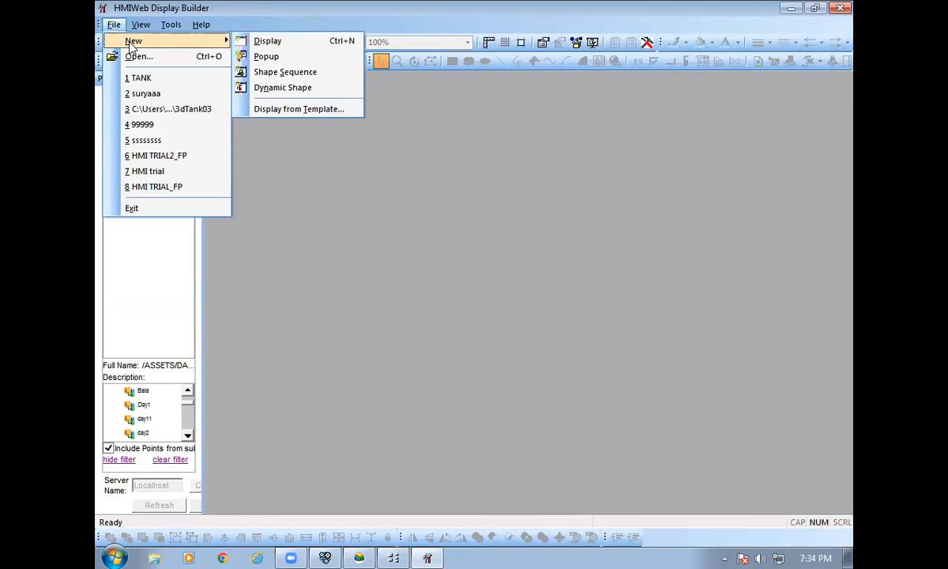
{"action": "left_click", "coordinate": [273, 38]}
{"action": "left_click", "coordinate": [394, 558]}
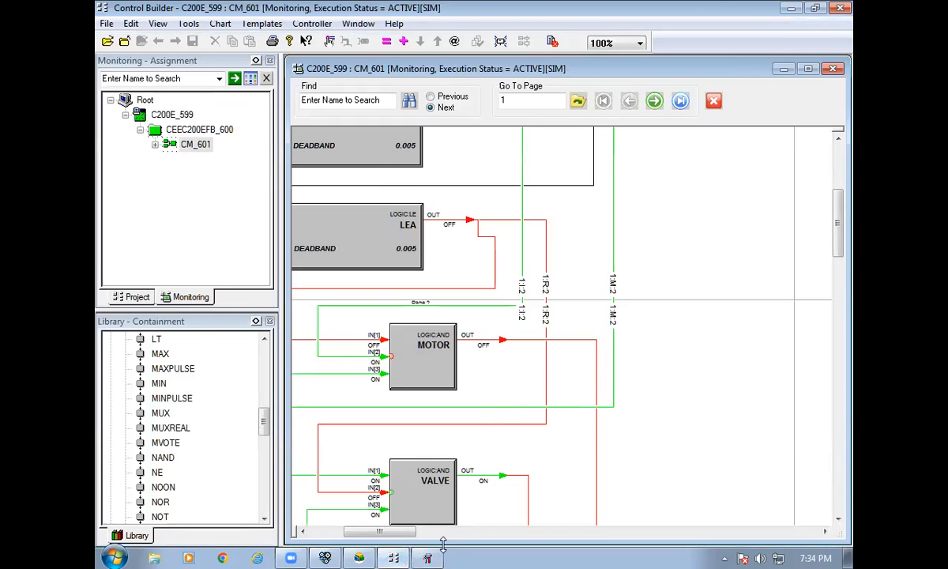
{"action": "left_click", "coordinate": [428, 558]}
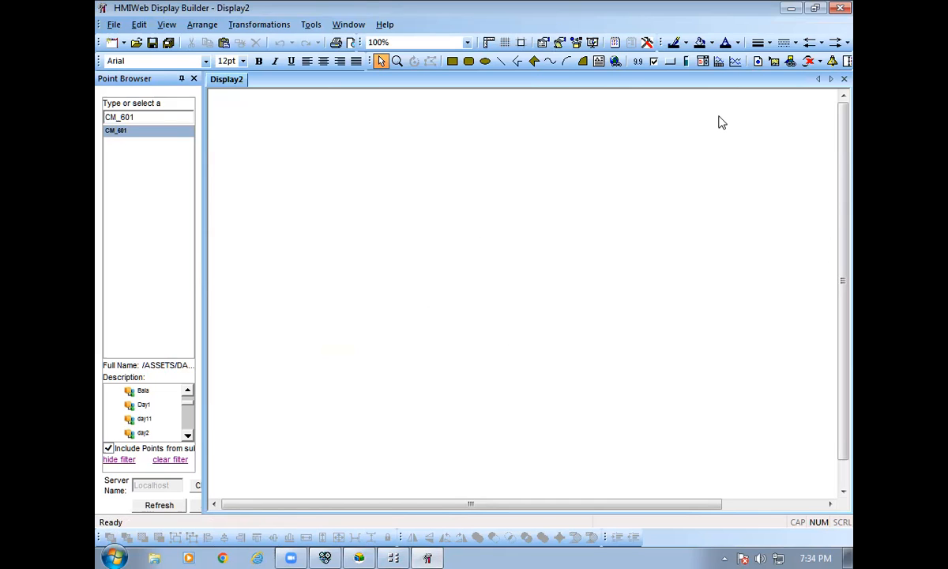
Draw three alphanumeric value fields in a column on Display2.
{"action": "left_click", "coordinate": [637, 63]}
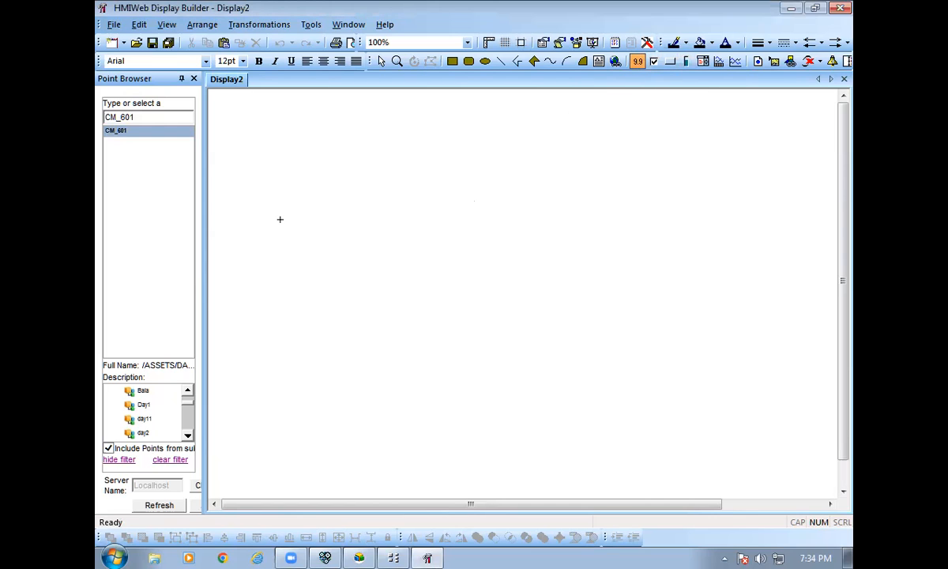
{"action": "left_click_drag", "start_coordinate": [283, 228], "coordinate": [354, 257]}
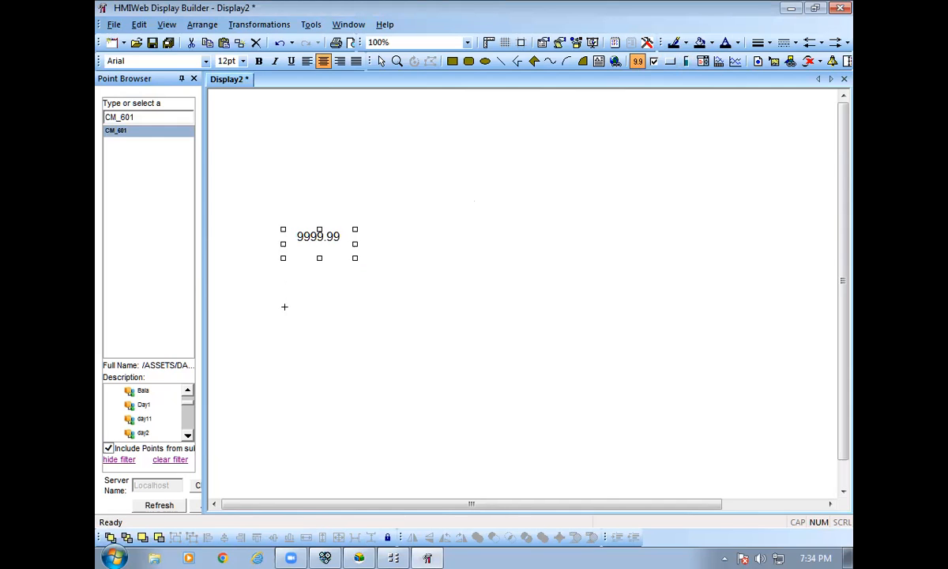
{"action": "left_click_drag", "start_coordinate": [363, 319], "coordinate": [373, 320]}
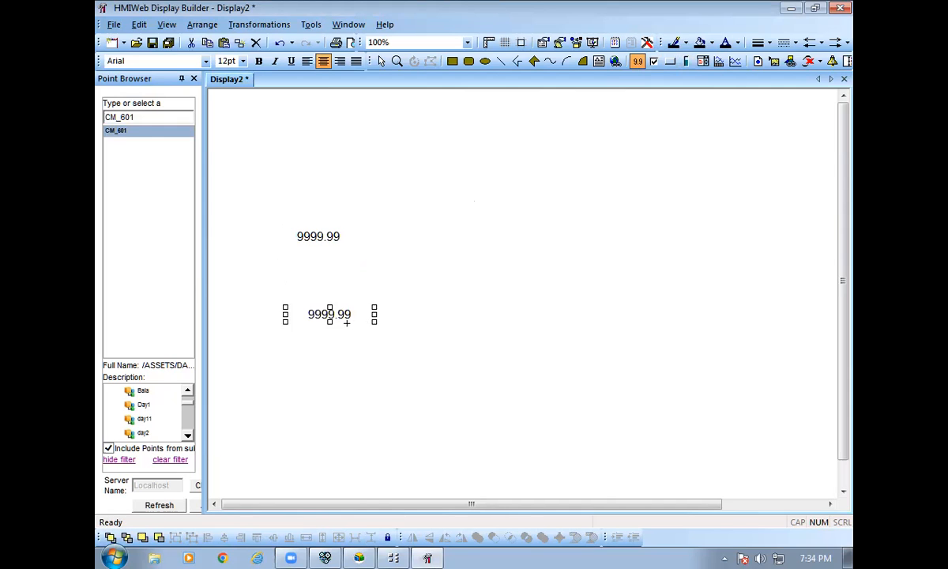
{"action": "left_click_drag", "start_coordinate": [310, 383], "coordinate": [361, 398]}
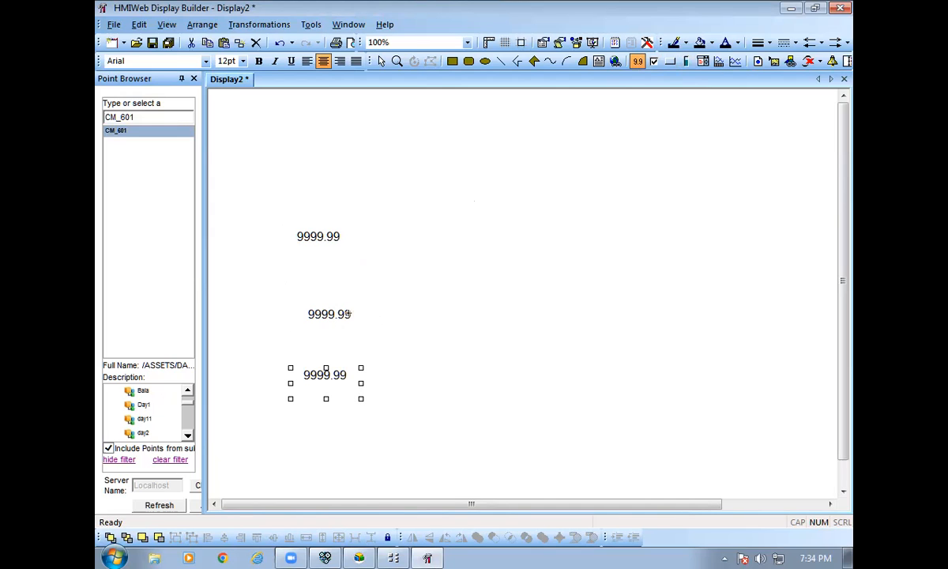
Narrow the middle value field and nudge it slightly upward.
{"action": "key", "text": "Escape"}
{"action": "left_click", "coordinate": [329, 314]}
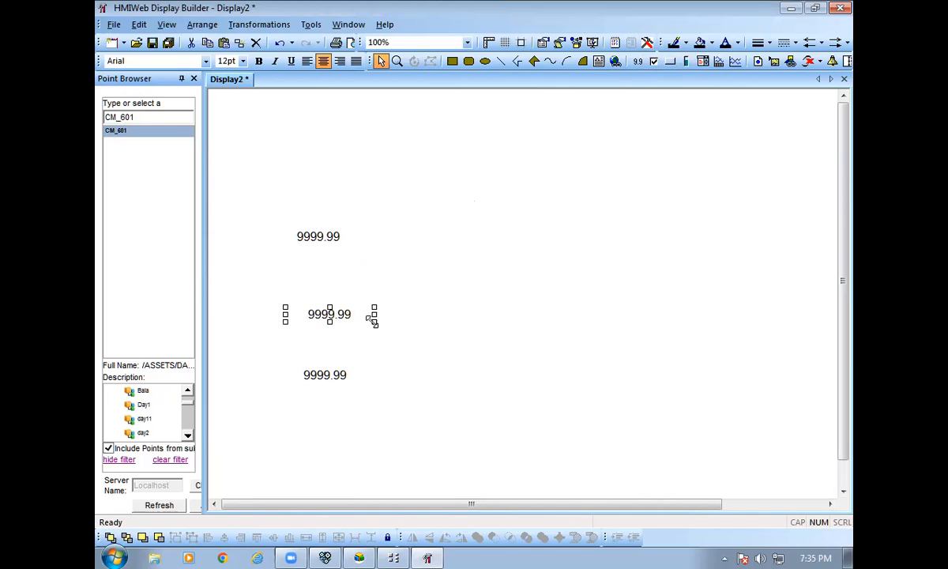
{"action": "left_click_drag", "start_coordinate": [375, 319], "coordinate": [324, 292]}
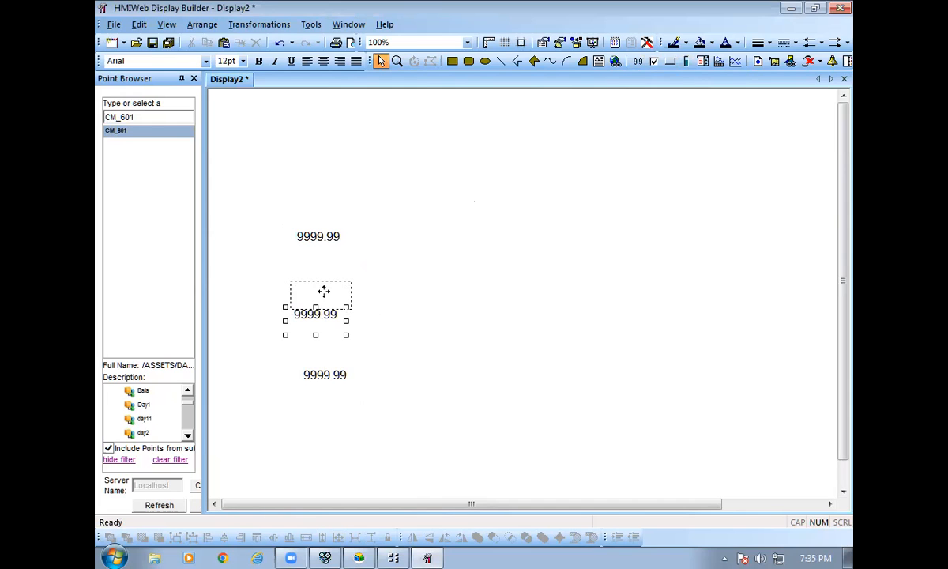
{"action": "mouse_move", "coordinate": [324, 286]}
{"action": "left_mouse_down"}
{"action": "mouse_move", "coordinate": [538, 70]}
{"action": "mouse_move", "coordinate": [387, 217]}
{"action": "mouse_move", "coordinate": [310, 302]}
{"action": "mouse_move", "coordinate": [309, 316]}
{"action": "mouse_move", "coordinate": [330, 294]}
{"action": "mouse_move", "coordinate": [324, 302]}
{"action": "left_mouse_up"}
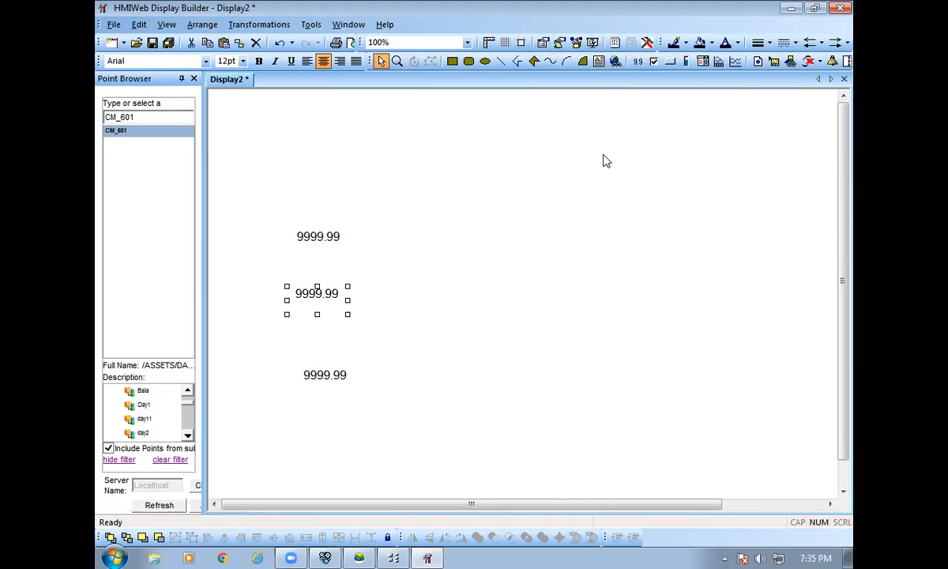
Try a 'set value' text label above the first field, then delete it.
{"action": "left_click", "coordinate": [597, 61]}
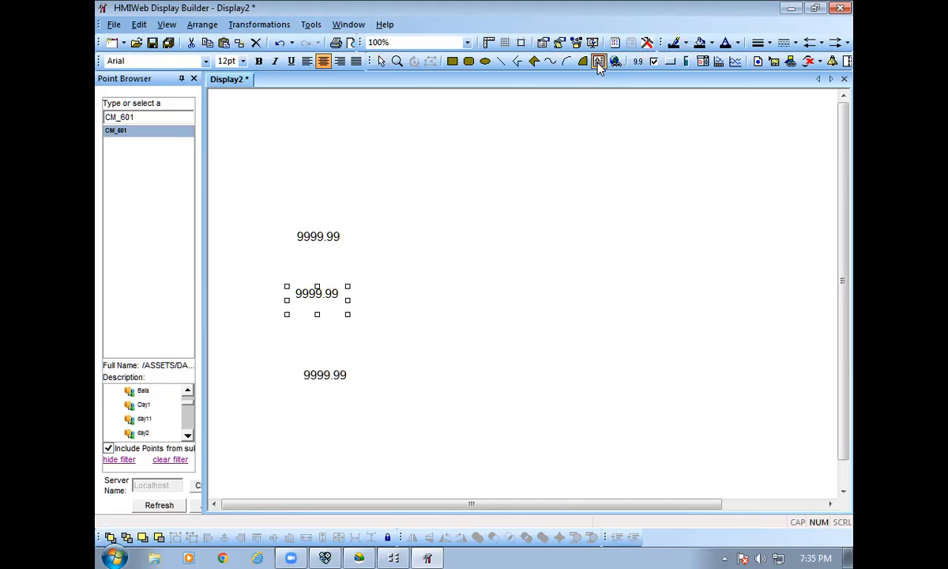
{"action": "left_click", "coordinate": [296, 211]}
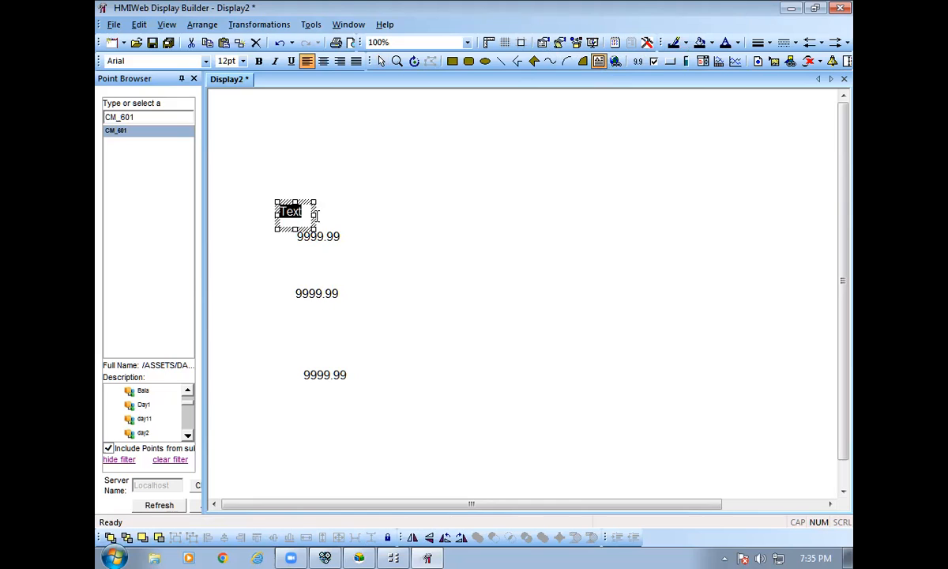
{"action": "type", "text": "set valu"}
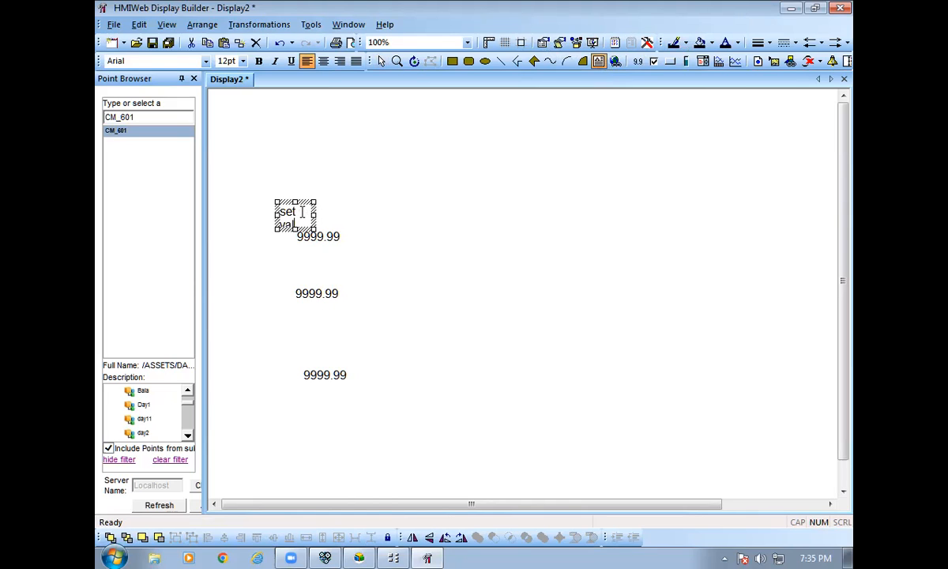
{"action": "type", "text": "e"}
{"action": "left_click", "coordinate": [356, 221]}
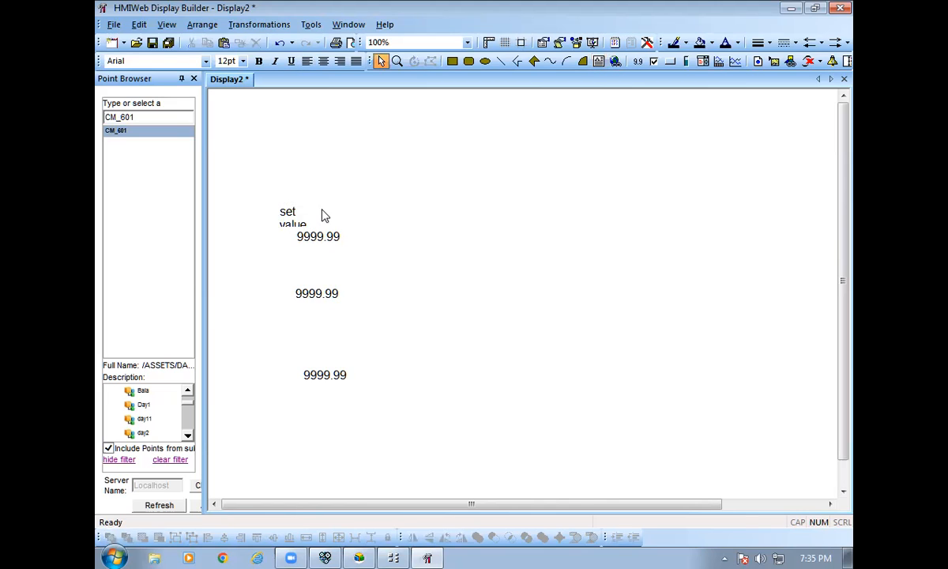
{"action": "double_click", "coordinate": [300, 213]}
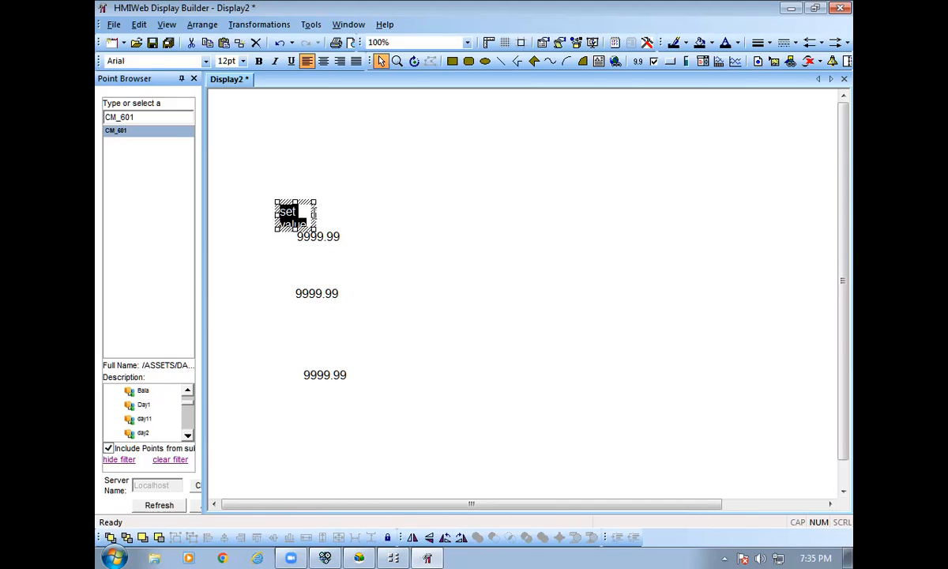
{"action": "key", "text": "Delete"}
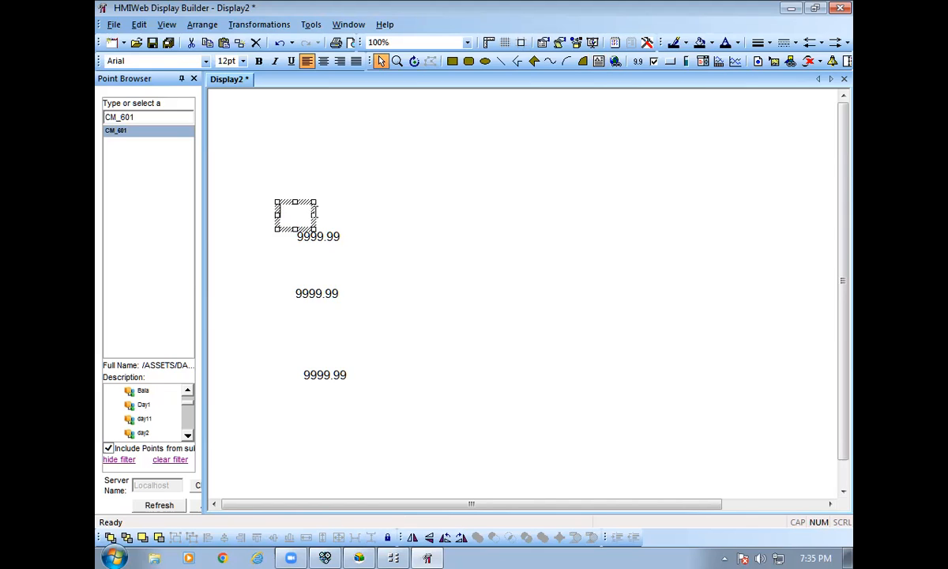
{"action": "left_click", "coordinate": [388, 204]}
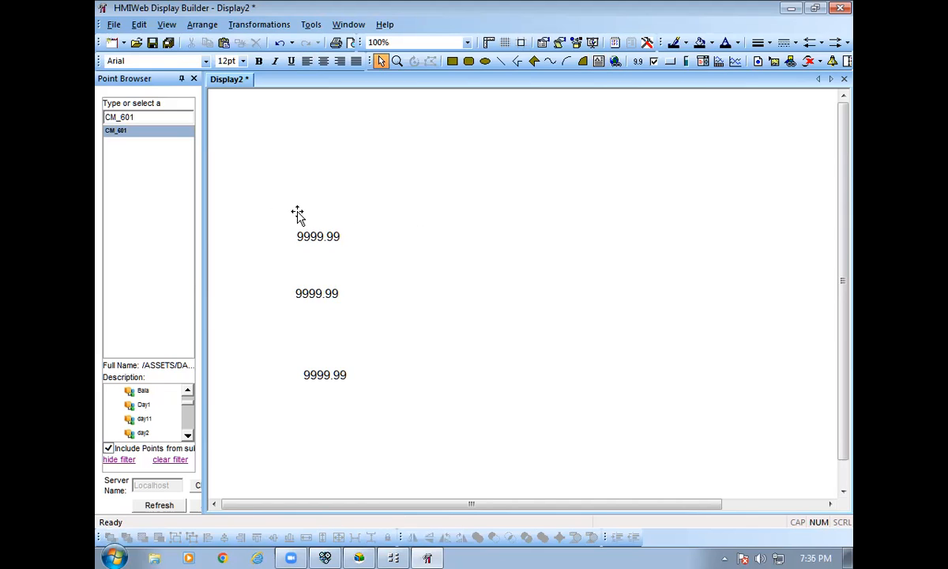
Draw a default Text label box above the first value field.
{"action": "left_click", "coordinate": [597, 63]}
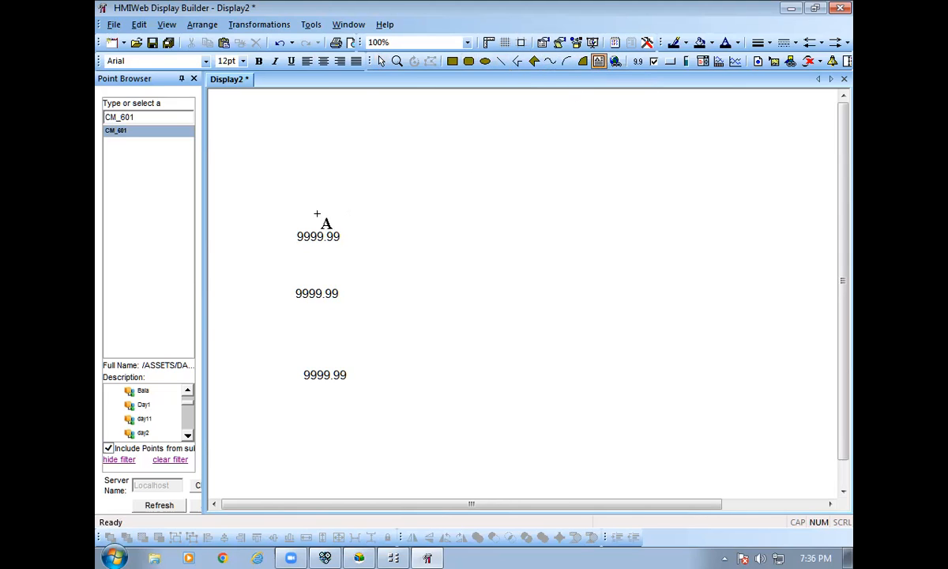
{"action": "left_click_drag", "start_coordinate": [292, 207], "coordinate": [342, 227]}
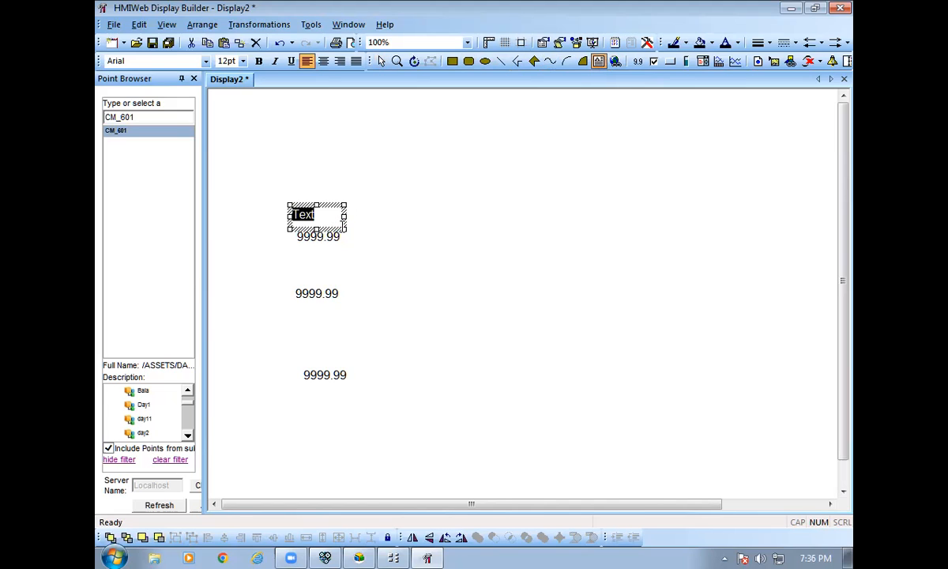
{"action": "left_click", "coordinate": [290, 272]}
{"action": "left_click_drag", "start_coordinate": [290, 267], "coordinate": [342, 283]}
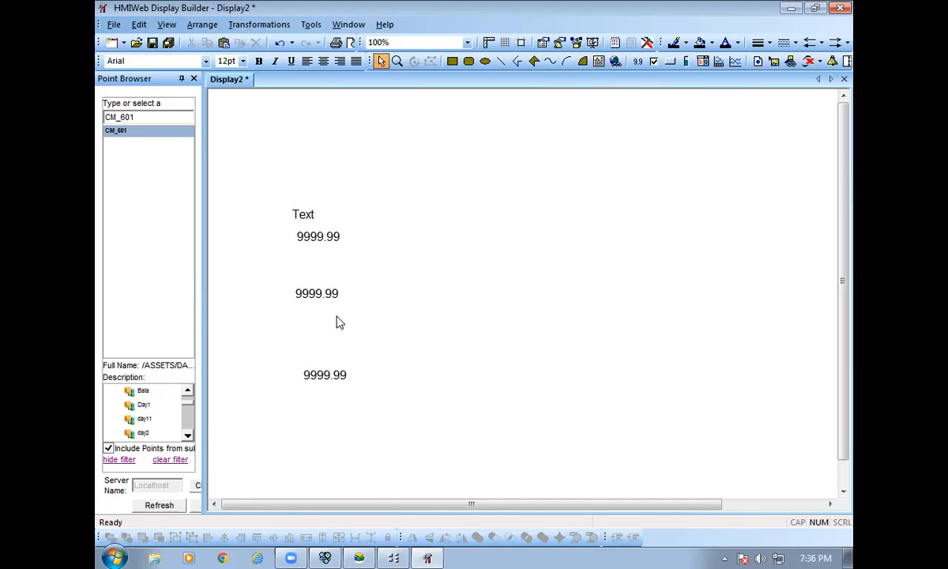
{"action": "left_click_drag", "start_coordinate": [293, 264], "coordinate": [342, 278]}
{"action": "right_click", "coordinate": [414, 213]}
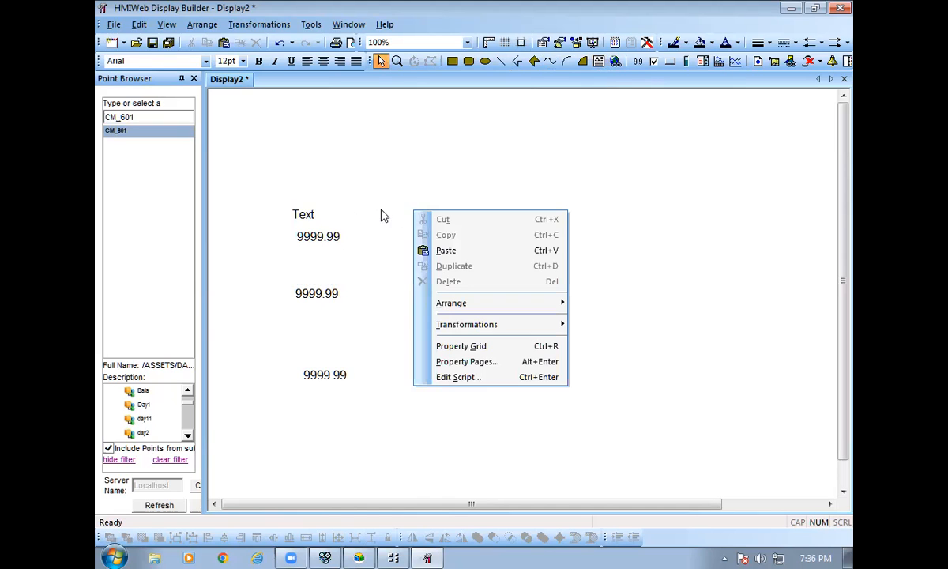
{"action": "left_click", "coordinate": [357, 197]}
Add Text labels above the second and third value fields.
{"action": "left_click", "coordinate": [597, 64]}
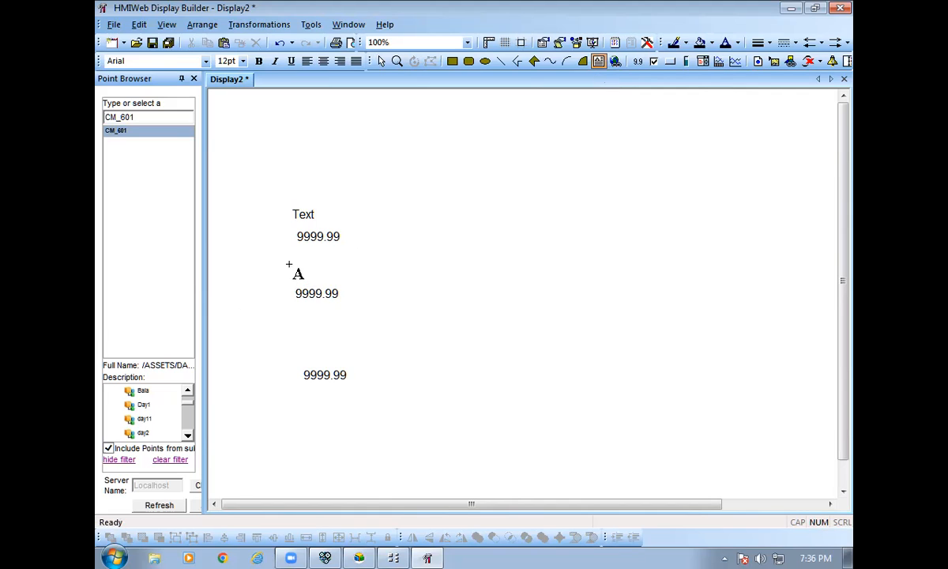
{"action": "left_click_drag", "start_coordinate": [283, 257], "coordinate": [341, 286]}
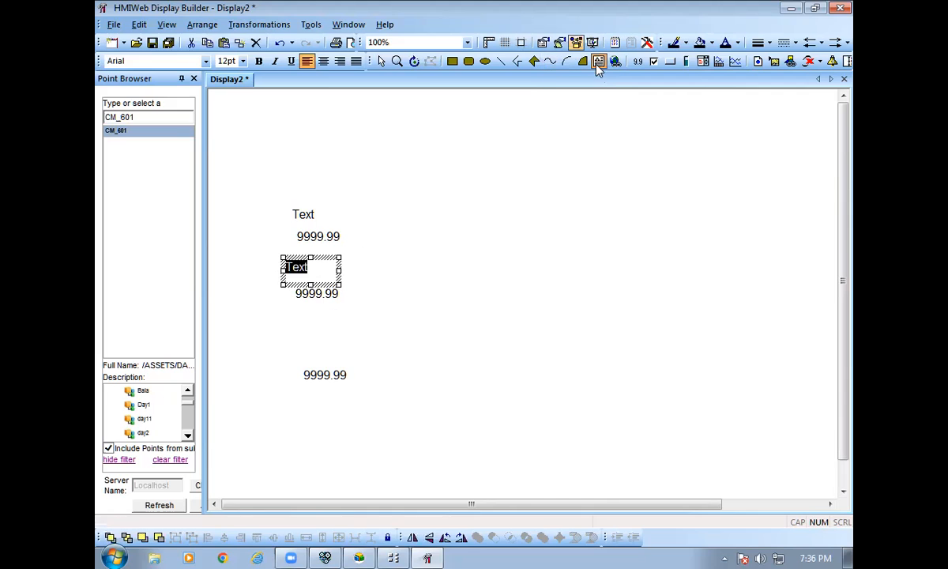
{"action": "left_click", "coordinate": [320, 336]}
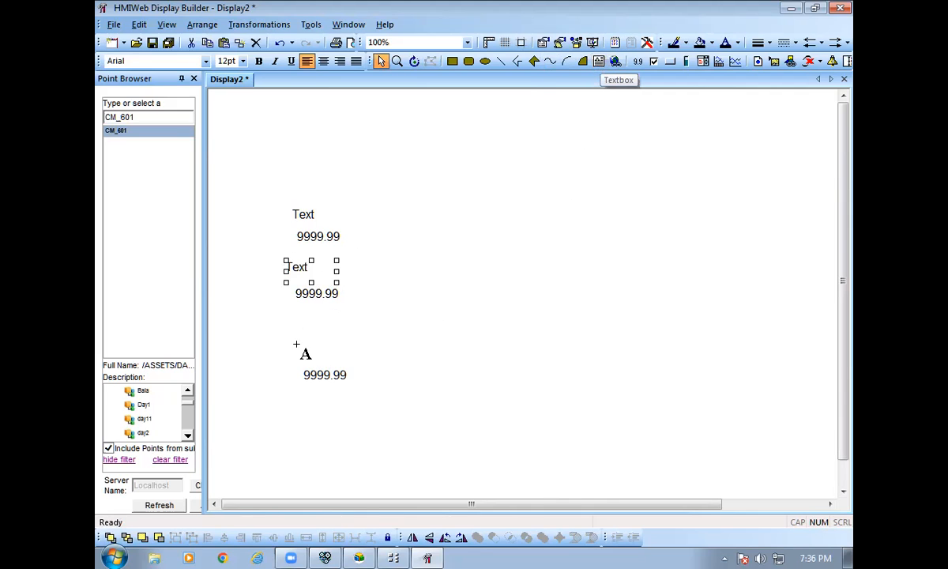
{"action": "left_click_drag", "start_coordinate": [293, 342], "coordinate": [346, 359]}
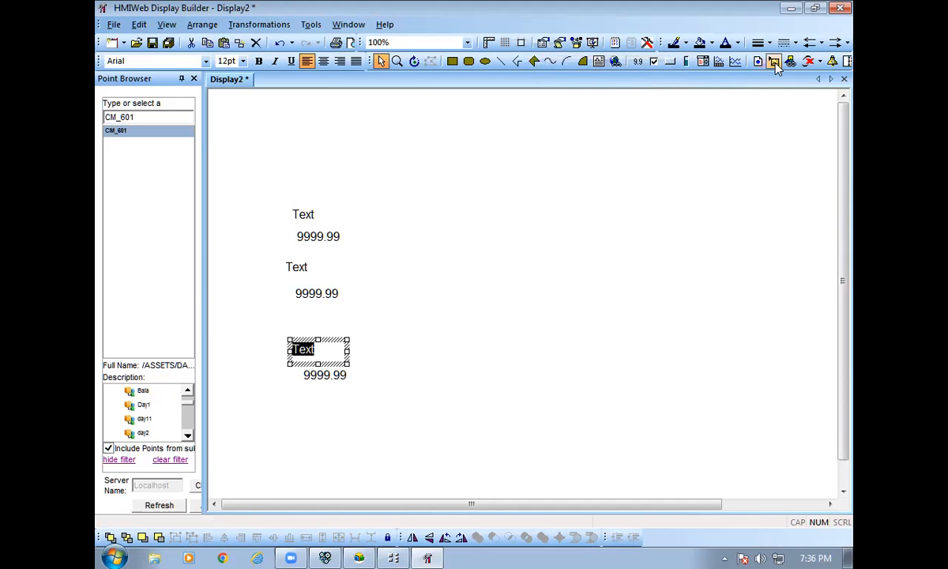
{"action": "left_click", "coordinate": [702, 63]}
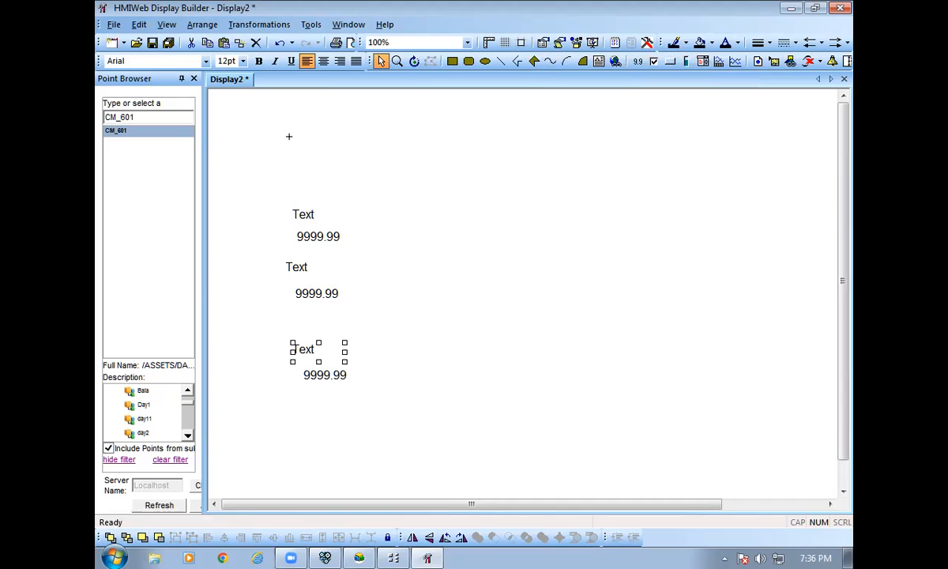
Draw two combo boxes, one above the other, above the first Text label.
{"action": "left_click_drag", "start_coordinate": [286, 171], "coordinate": [343, 192]}
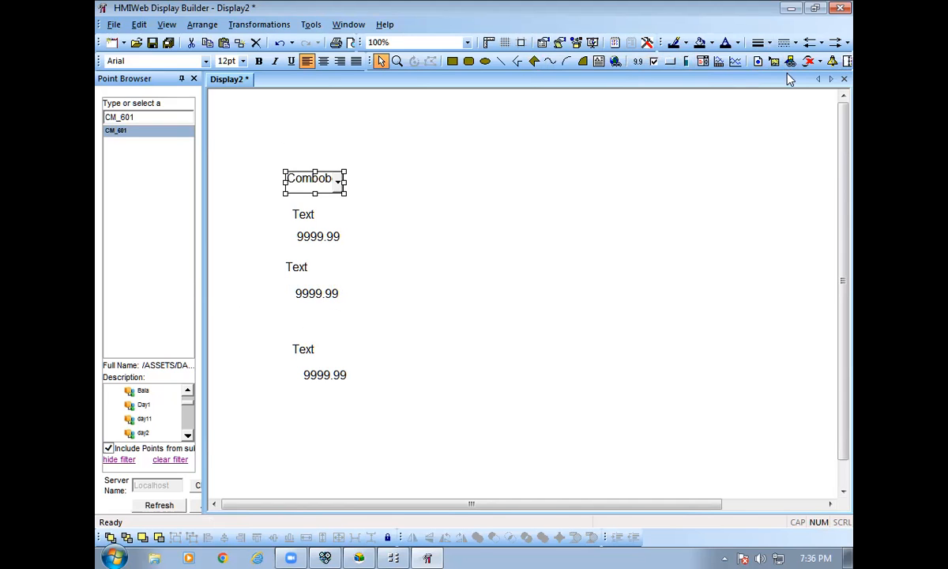
{"action": "left_click", "coordinate": [700, 63]}
{"action": "left_click_drag", "start_coordinate": [280, 125], "coordinate": [344, 148]}
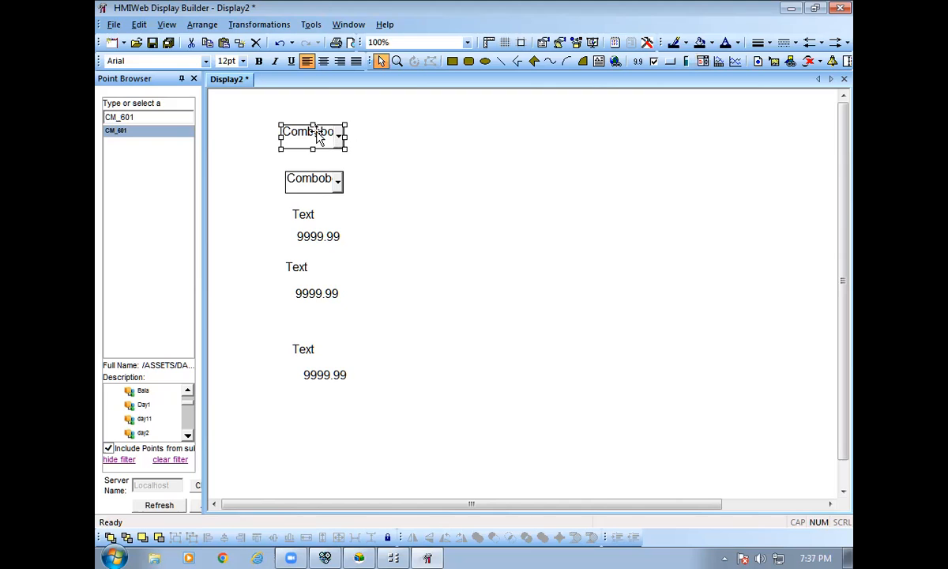
{"action": "double_click", "coordinate": [308, 215]}
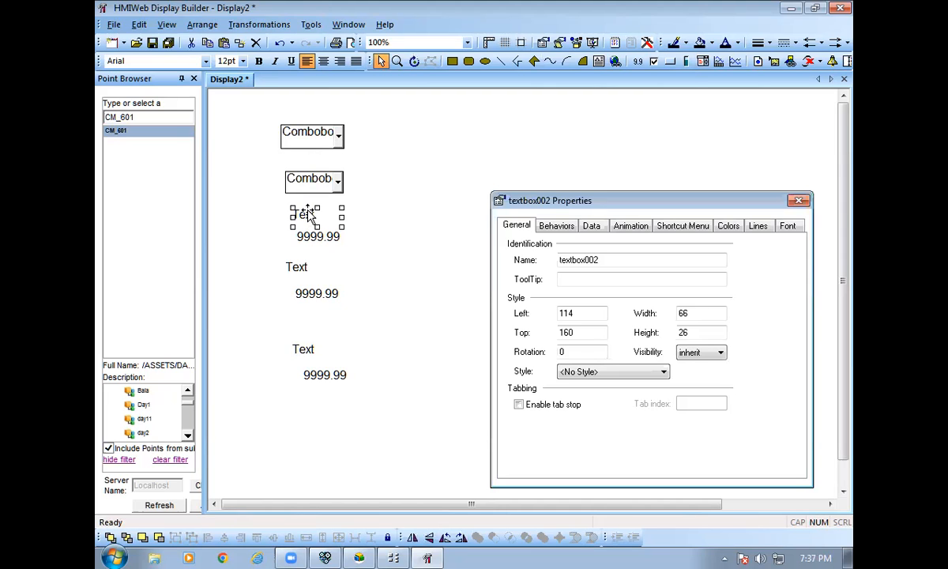
{"action": "left_click", "coordinate": [570, 260]}
{"action": "double_click", "coordinate": [574, 260]}
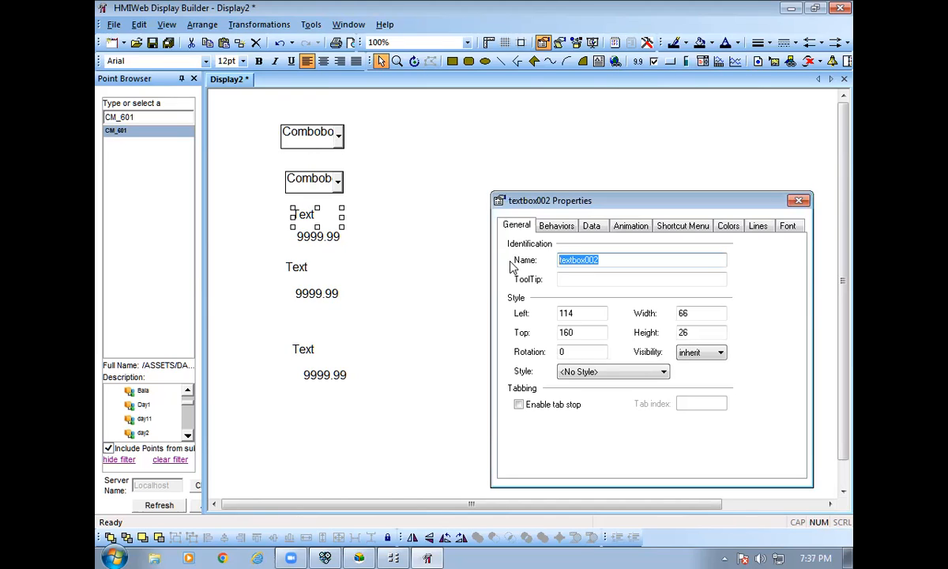
{"action": "type", "text": "Set value"}
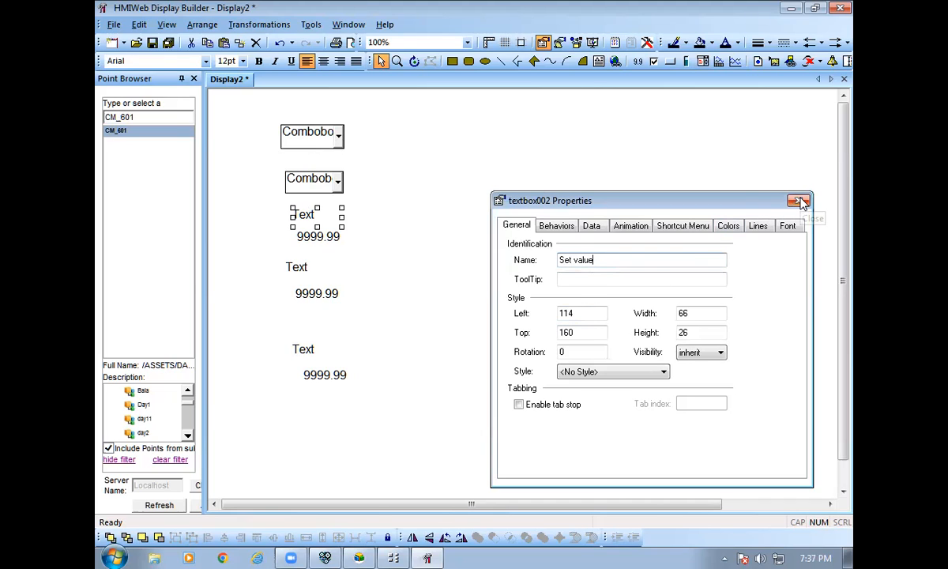
{"action": "left_click", "coordinate": [800, 201]}
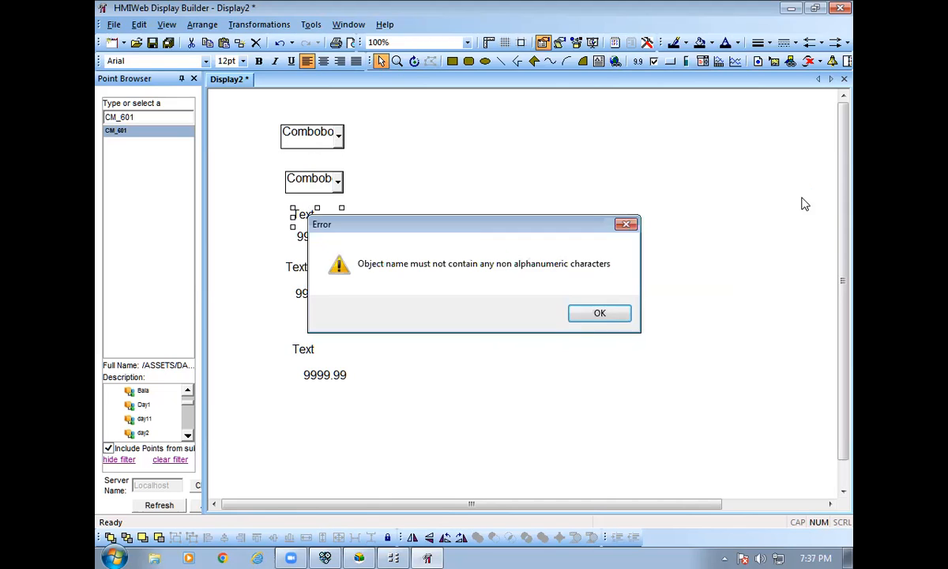
{"action": "left_click", "coordinate": [609, 316]}
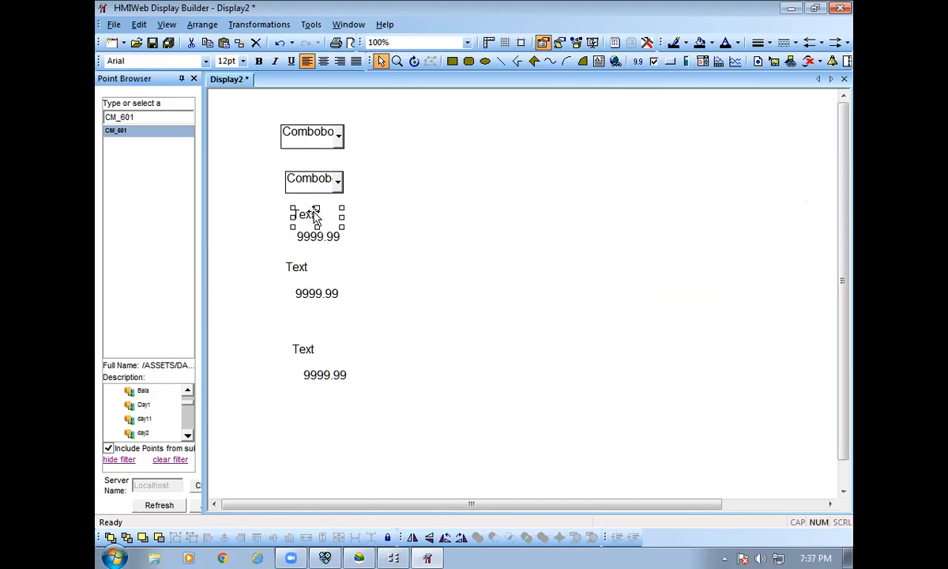
{"action": "double_click", "coordinate": [309, 214]}
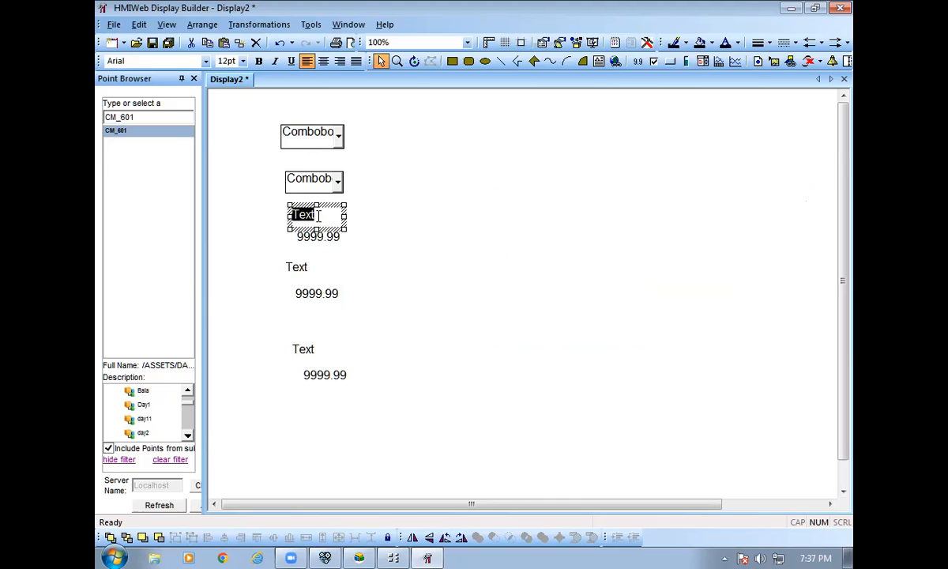
Rename the first two labels to 'Set value' and 'Set High'.
{"action": "type", "text": "Set value"}
{"action": "key", "text": "BackSpace"}
{"action": "type", "text": "e"}
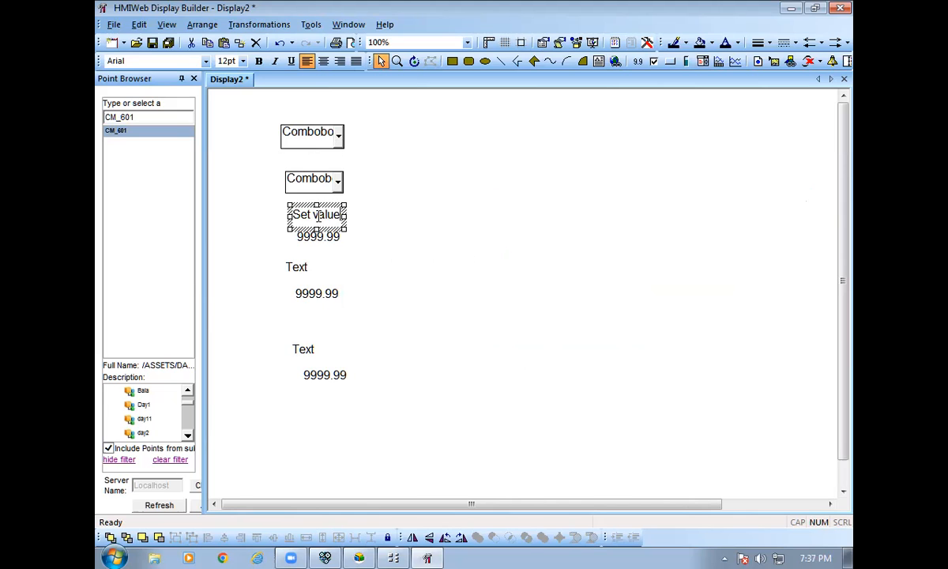
{"action": "left_click", "coordinate": [417, 233]}
{"action": "left_click", "coordinate": [298, 269]}
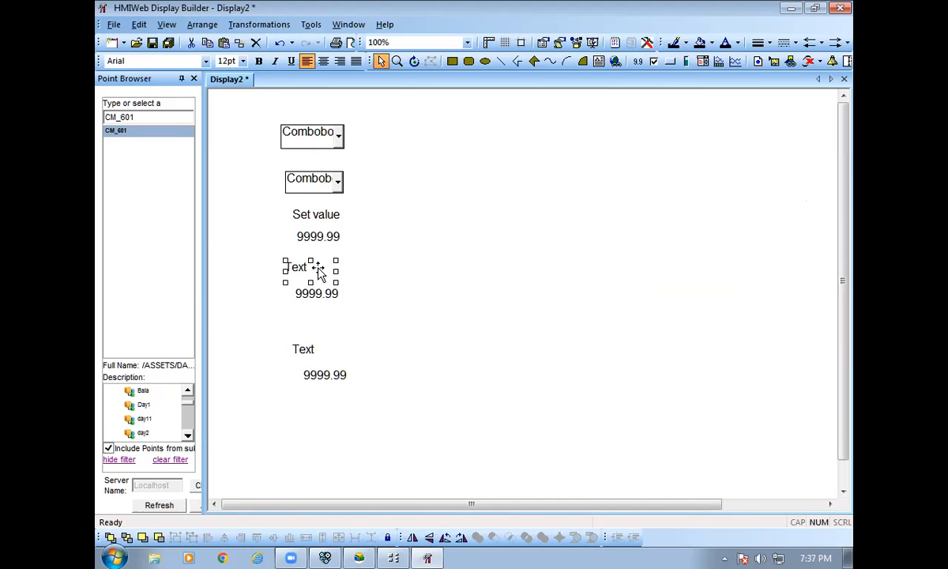
{"action": "double_click", "coordinate": [307, 267]}
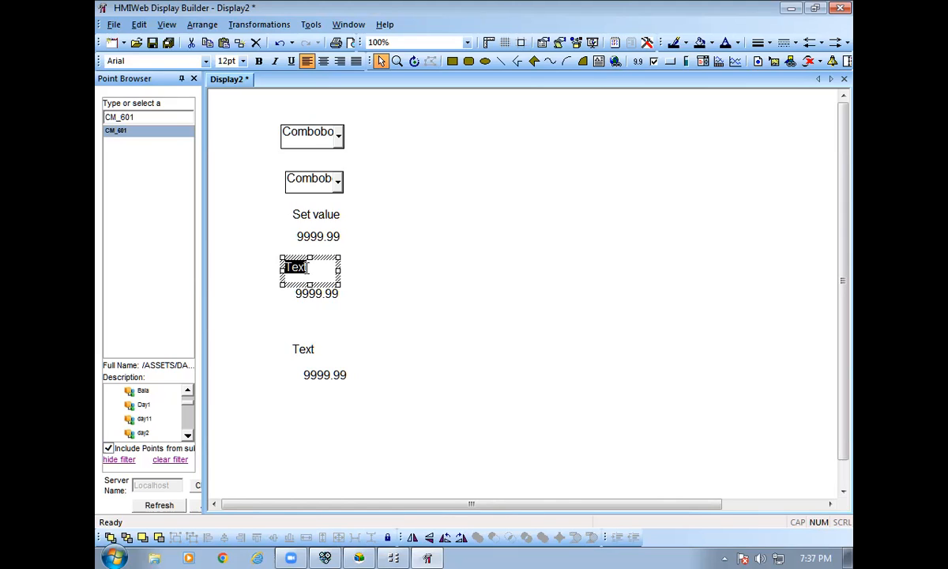
{"action": "type", "text": "Set_ High"}
{"action": "left_click", "coordinate": [382, 259]}
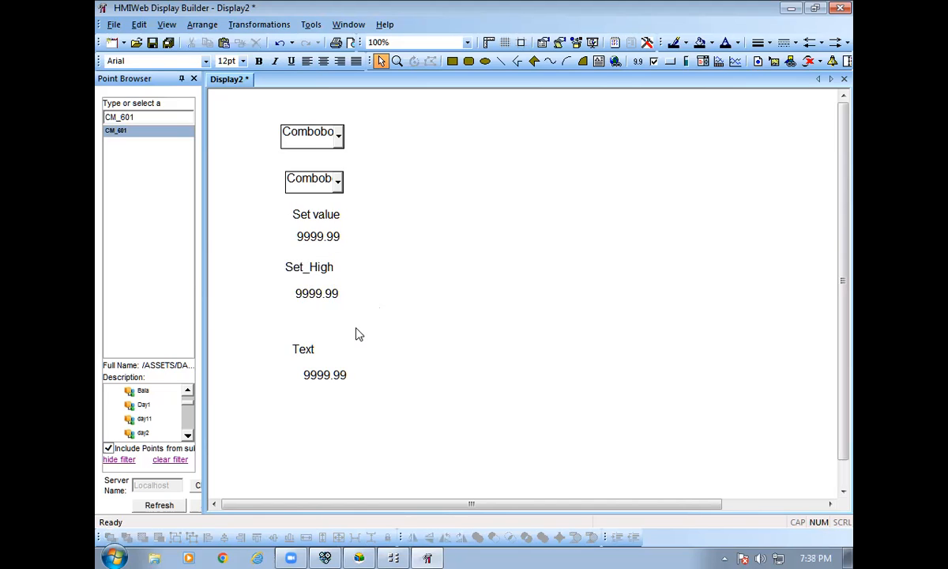
Move the third label up under the second field and rename it 'Set Low'.
{"action": "left_click_drag", "start_coordinate": [305, 346], "coordinate": [305, 323]}
{"action": "double_click", "coordinate": [307, 324]}
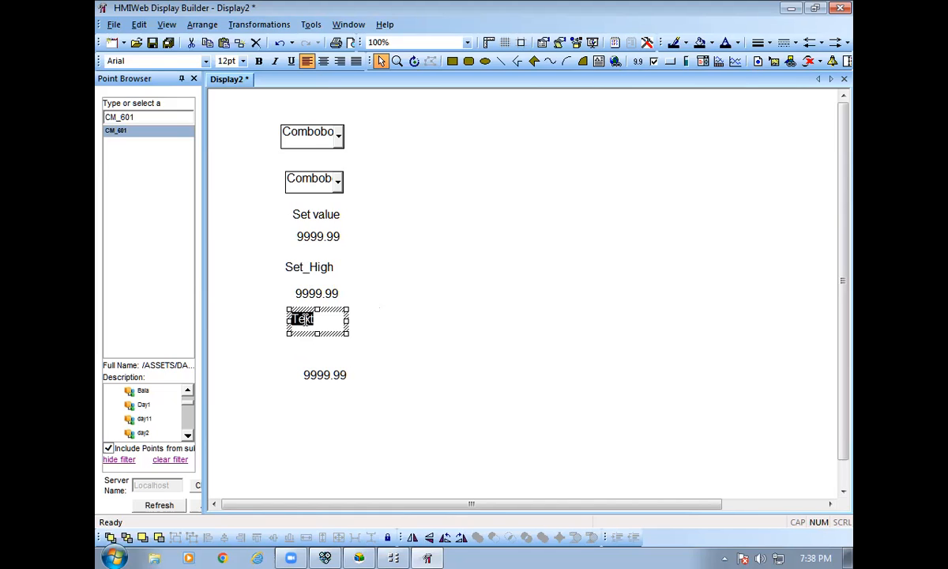
{"action": "type", "text": "Set _ Low"}
{"action": "left_click", "coordinate": [431, 312]}
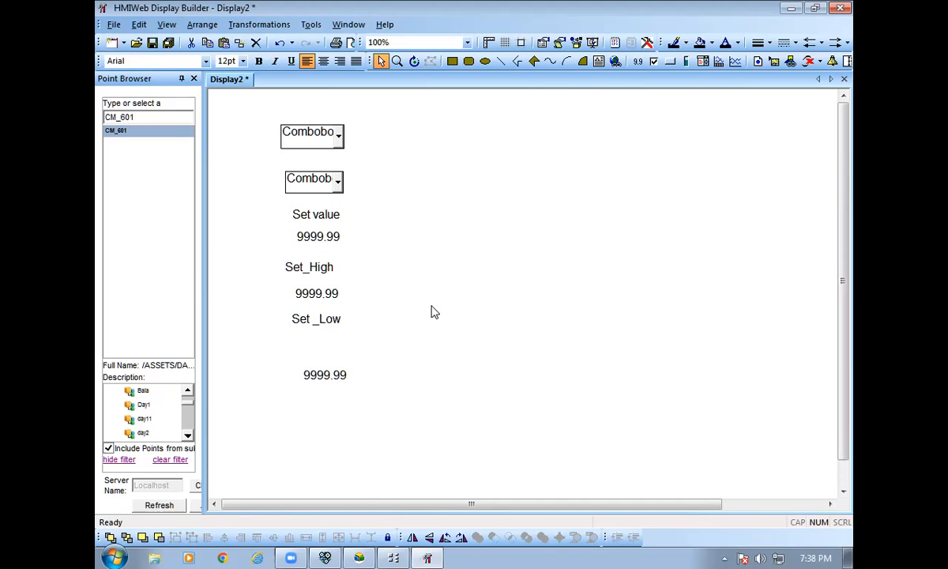
Drag the bottom 9999.99 value field up directly beneath the Set _Low label.
{"action": "double_click", "coordinate": [327, 374]}
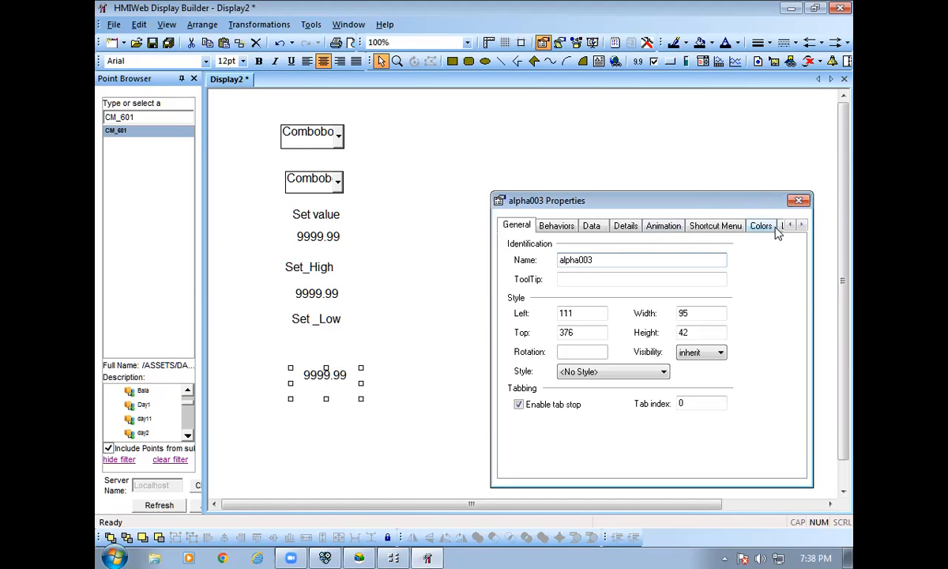
{"action": "left_click", "coordinate": [797, 200]}
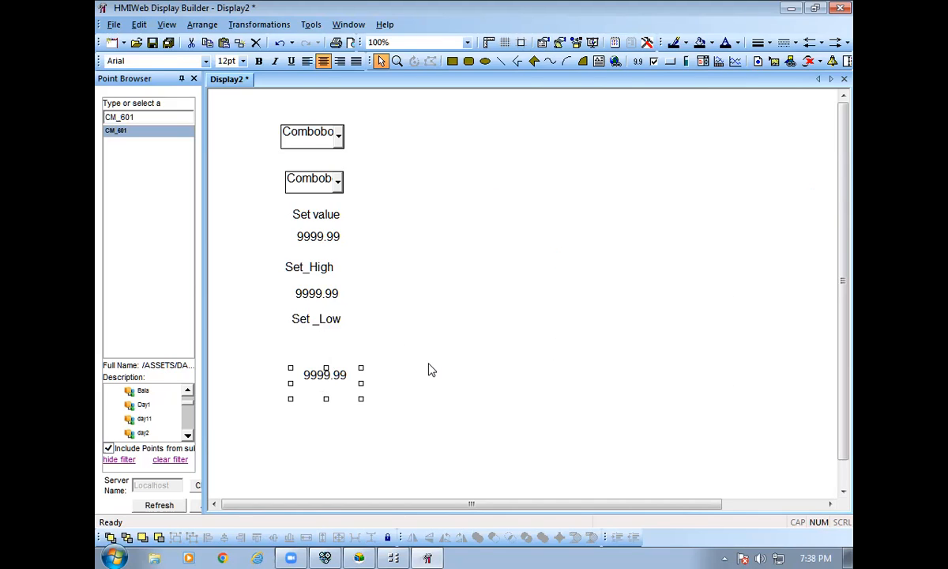
{"action": "left_click_drag", "start_coordinate": [322, 345], "coordinate": [315, 345]}
{"action": "left_click", "coordinate": [476, 284]}
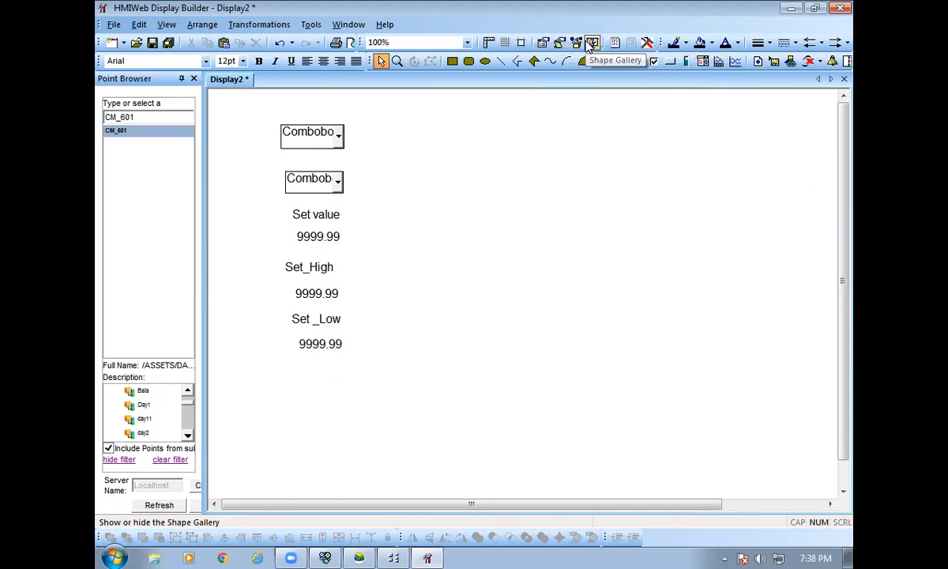
Try inserting the blue hand valve from the Shape Gallery, then return to the CM_601 chart.
{"action": "left_click", "coordinate": [591, 44]}
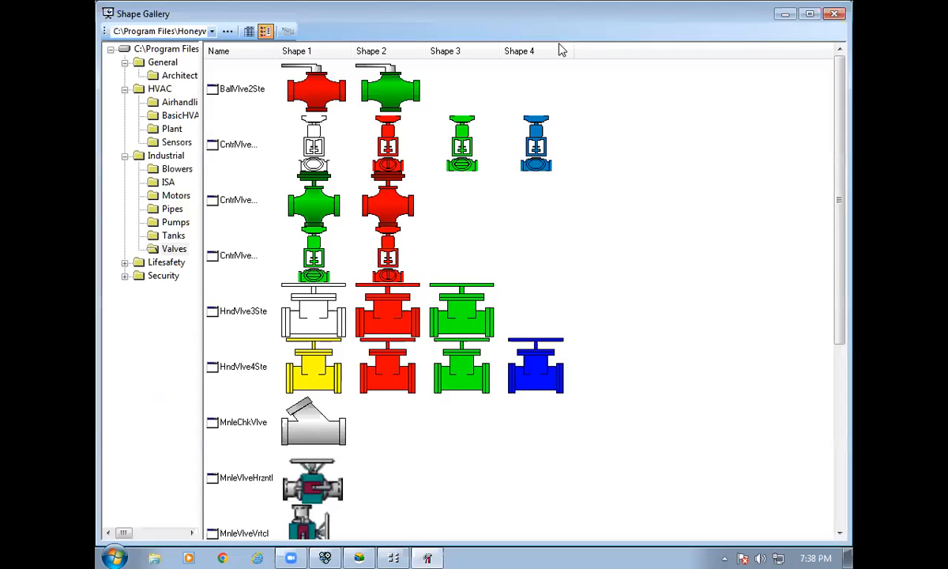
{"action": "scroll", "coordinate": [567, 190], "scroll_direction": "down", "scroll_amount": 3}
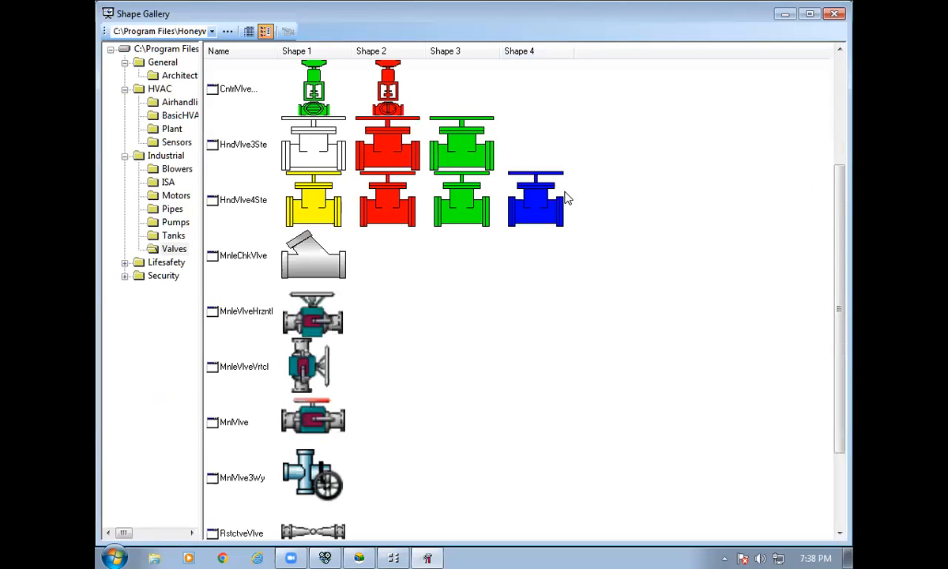
{"action": "left_click", "coordinate": [555, 191]}
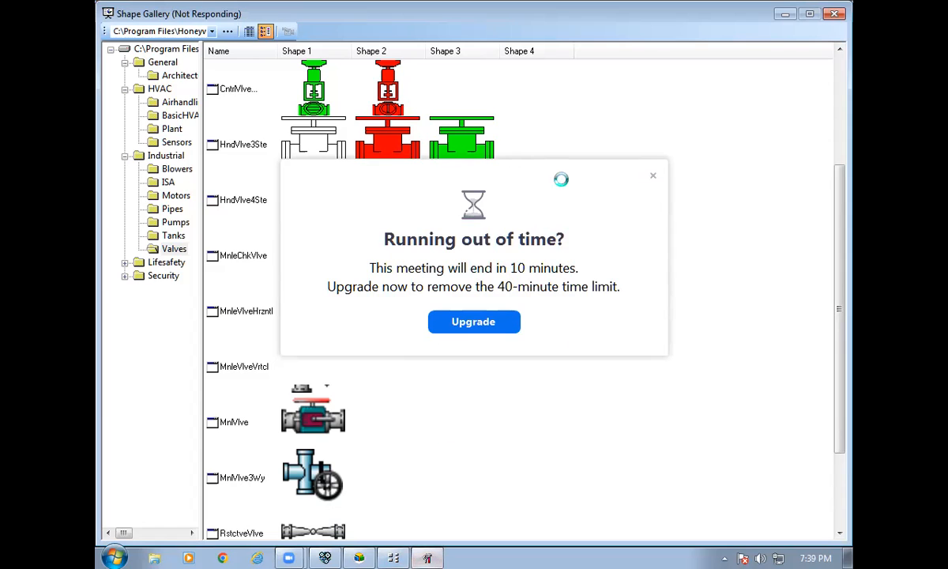
{"action": "left_click", "coordinate": [651, 174]}
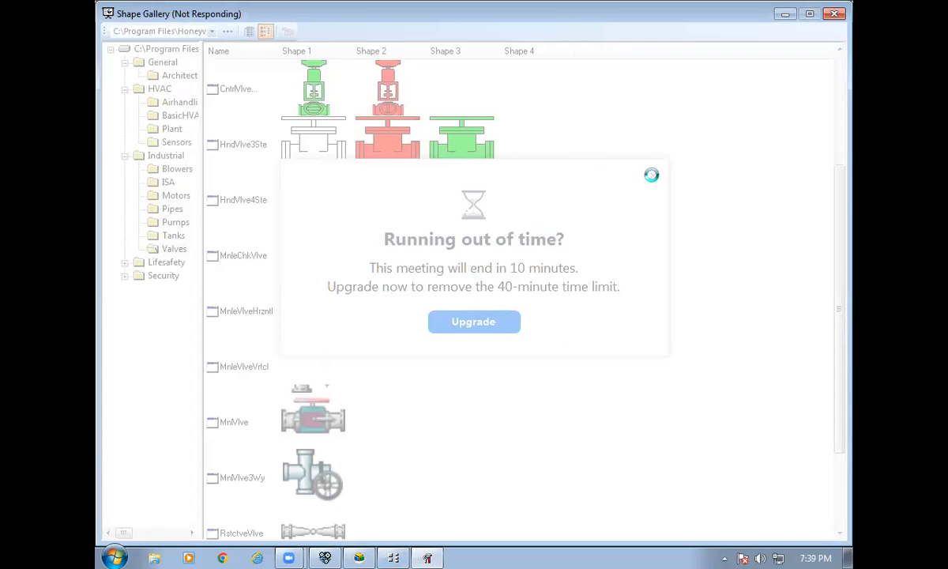
{"action": "left_click", "coordinate": [398, 551]}
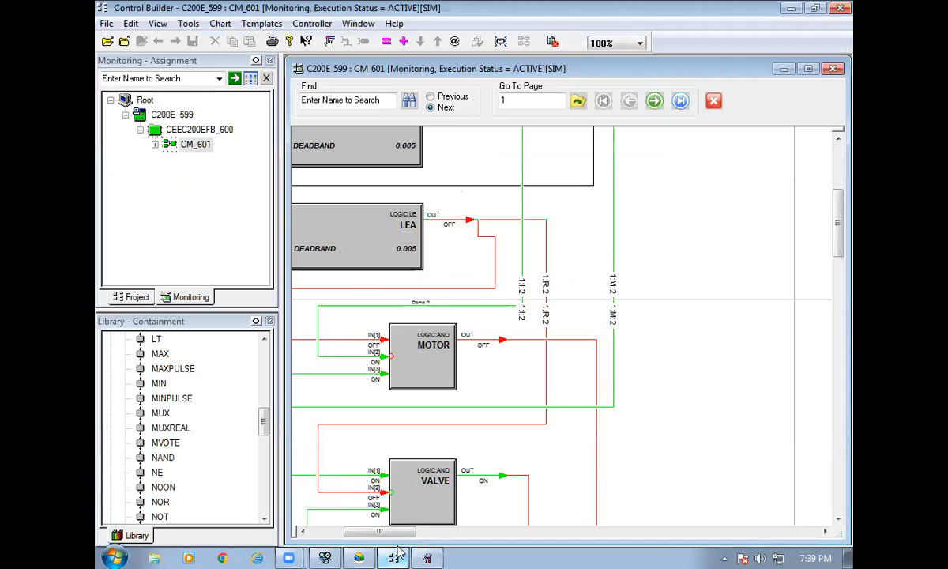
Scroll the CM_601 chart left and up to review the SET_HIGH and SET_LOW blocks.
{"action": "left_click", "coordinate": [427, 555]}
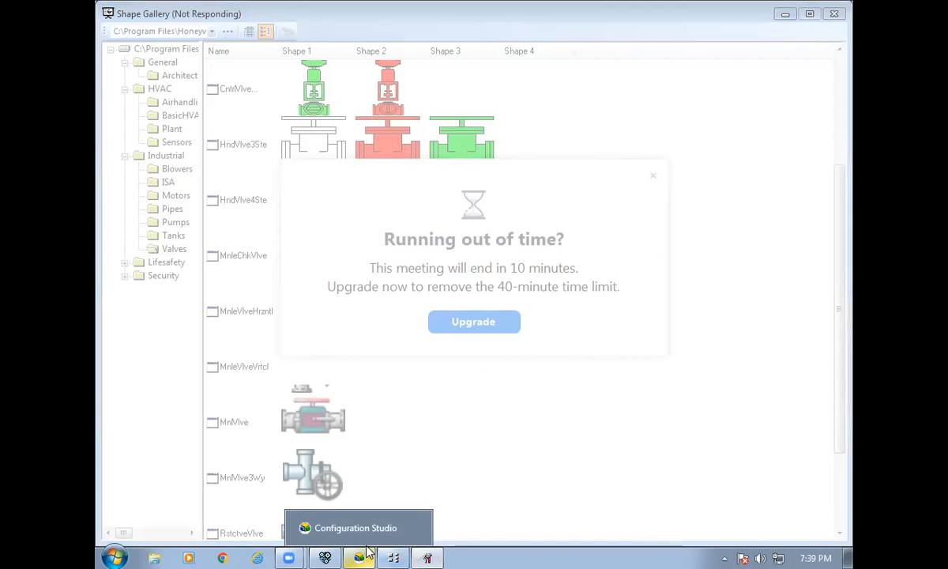
{"action": "left_click", "coordinate": [393, 556]}
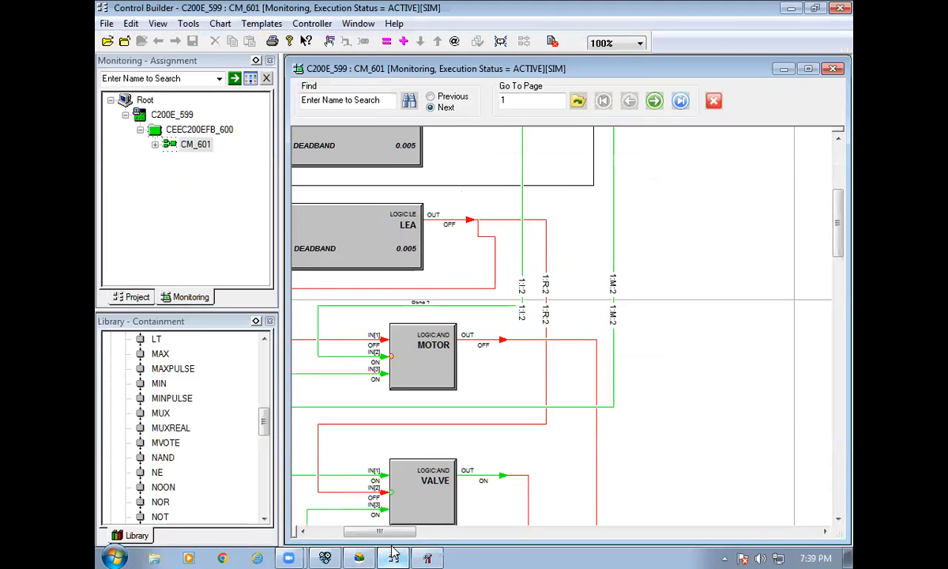
{"action": "left_click", "coordinate": [302, 531]}
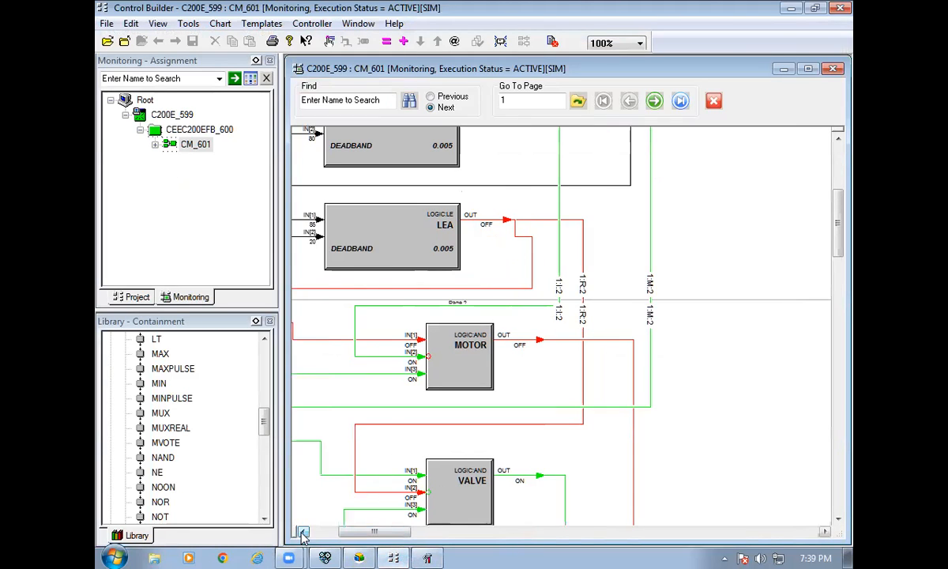
{"action": "left_click", "coordinate": [302, 531]}
{"action": "left_click", "coordinate": [303, 531]}
{"action": "scroll", "coordinate": [435, 414], "scroll_direction": "up", "scroll_amount": 1}
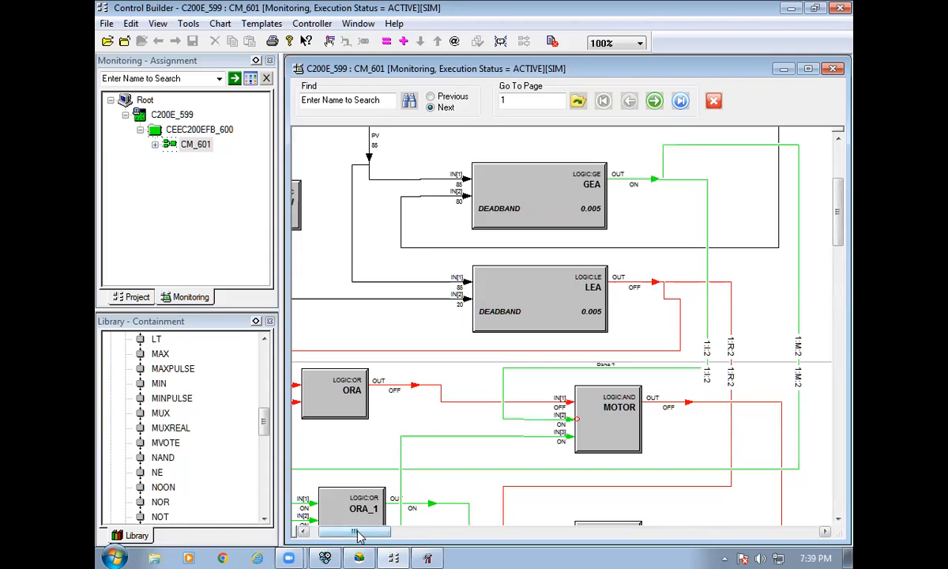
{"action": "left_click", "coordinate": [303, 531]}
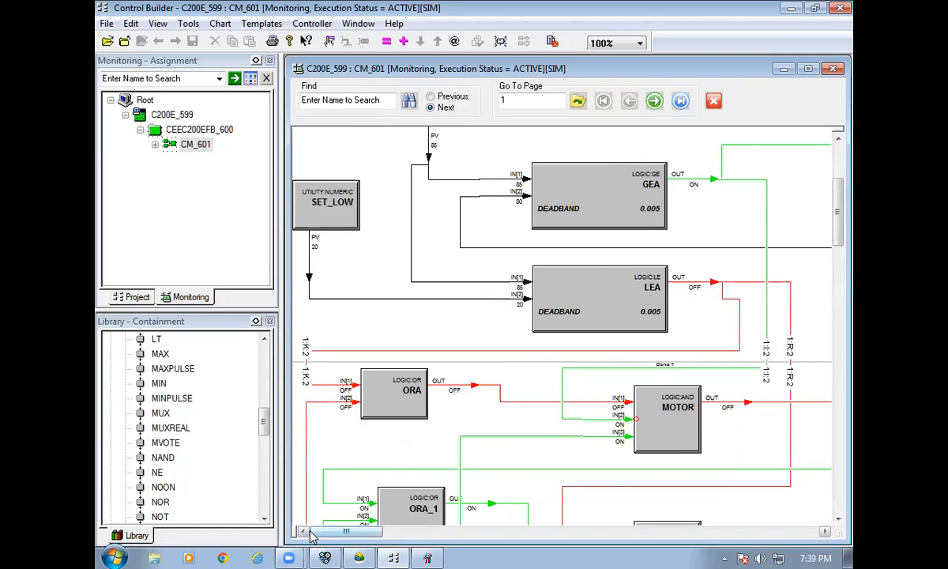
{"action": "scroll", "coordinate": [395, 289], "scroll_direction": "up", "scroll_amount": 3}
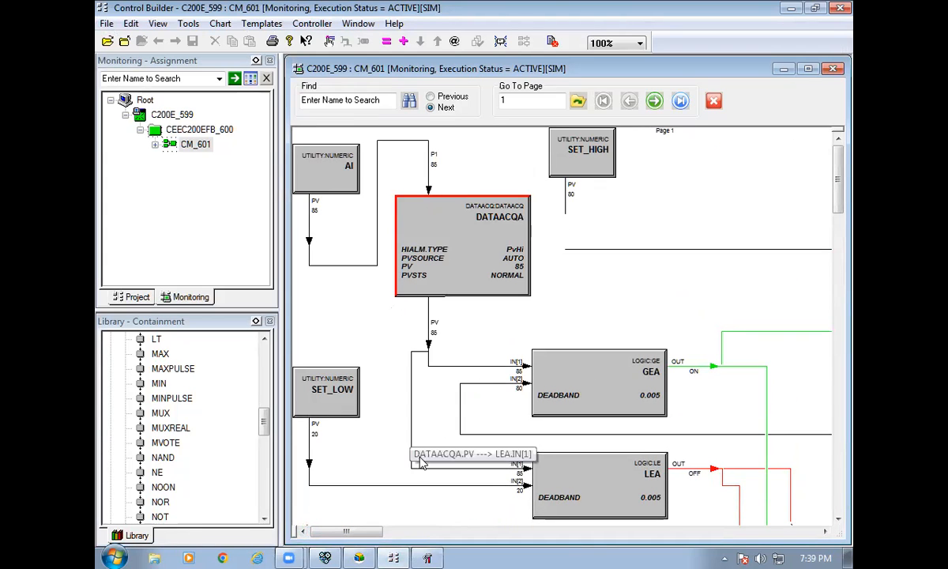
Scroll right to review DATAACQA, GEA and LEA, then return to the frozen Shape Gallery.
{"action": "left_click", "coordinate": [425, 556]}
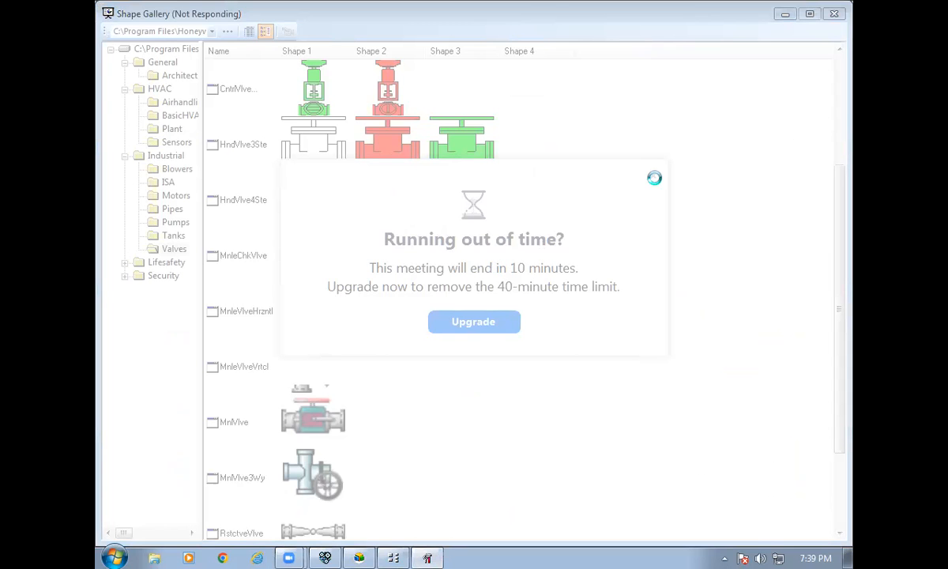
{"action": "left_click", "coordinate": [391, 554]}
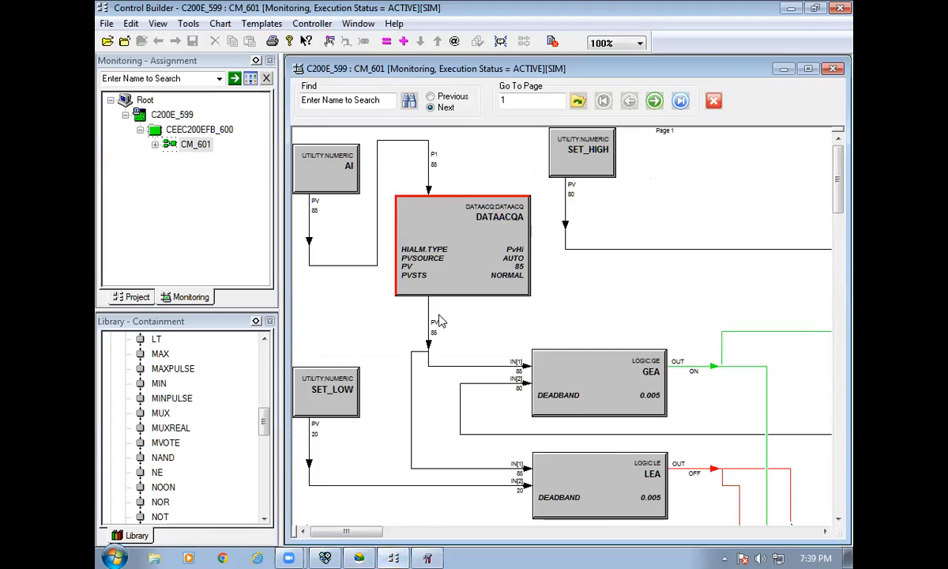
{"action": "scroll", "coordinate": [440, 322], "scroll_direction": "down", "scroll_amount": 2}
{"action": "left_click", "coordinate": [824, 532]}
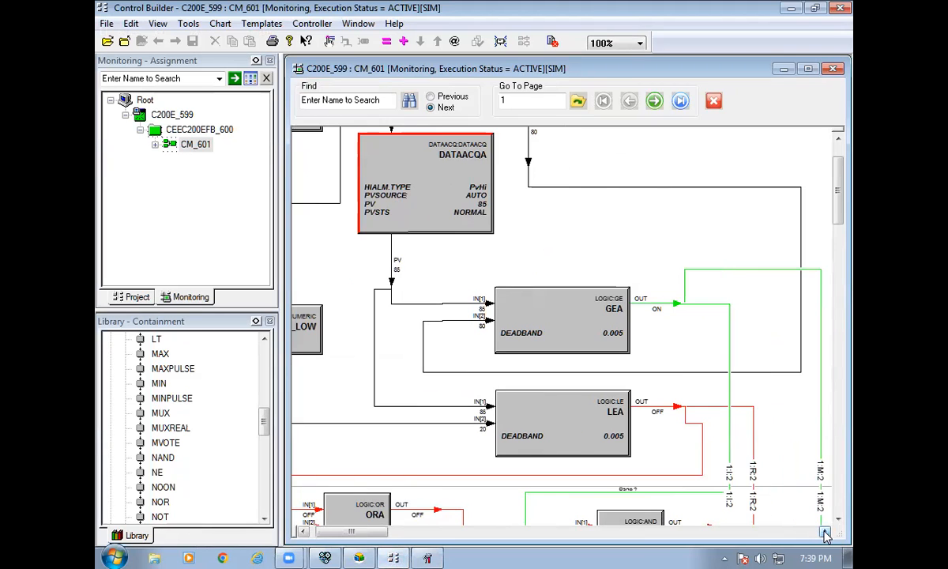
{"action": "left_click", "coordinate": [825, 532]}
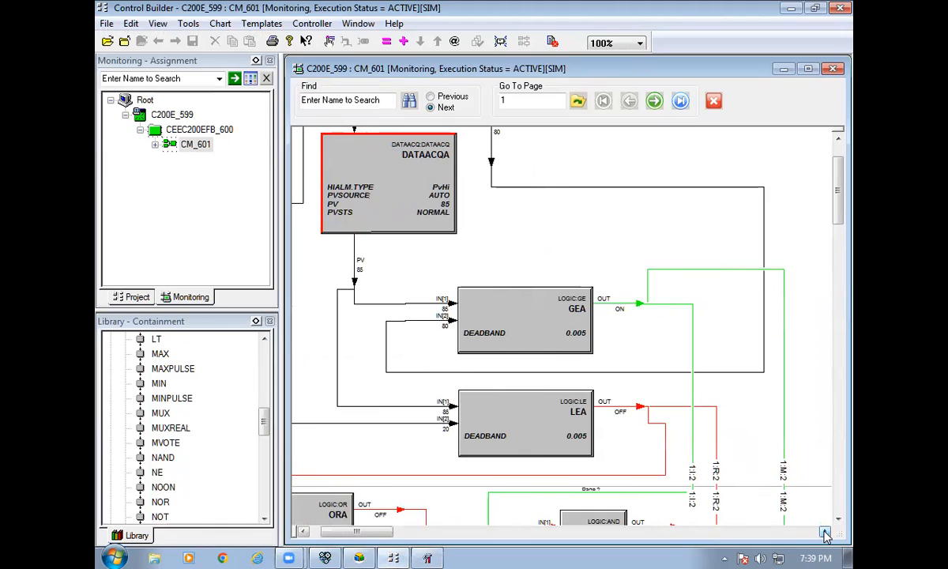
{"action": "left_click", "coordinate": [838, 139]}
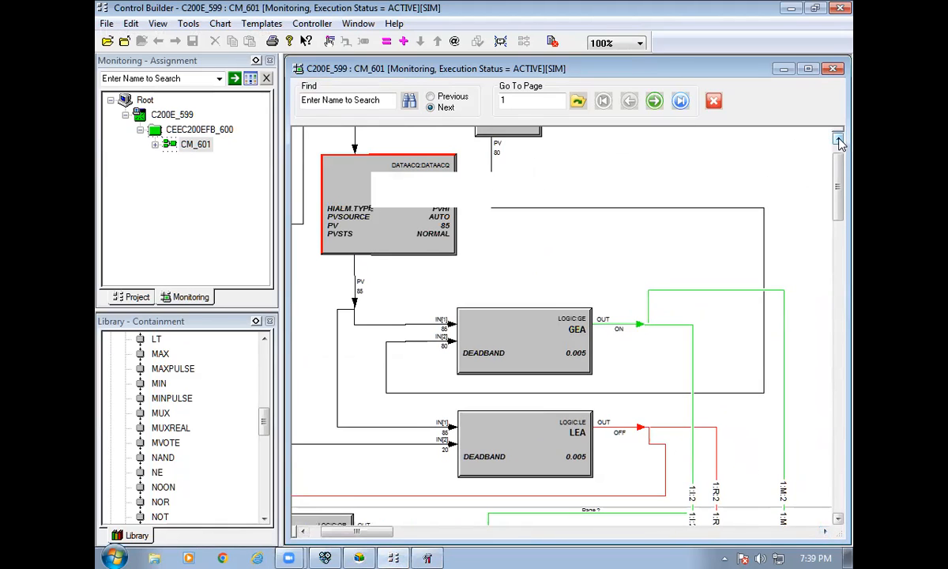
{"action": "left_click", "coordinate": [838, 139]}
{"action": "left_click", "coordinate": [838, 139]}
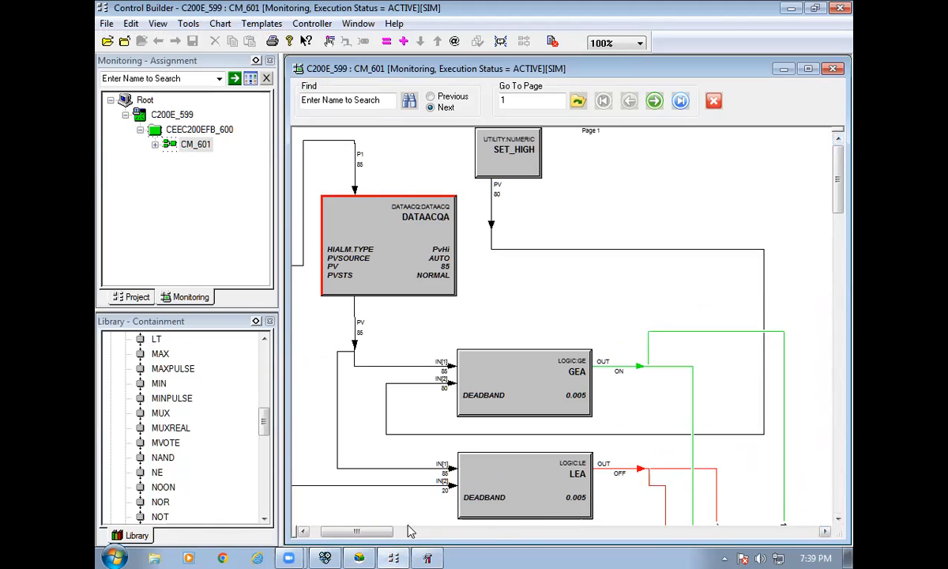
{"action": "left_click", "coordinate": [302, 531]}
{"action": "left_click", "coordinate": [302, 530]}
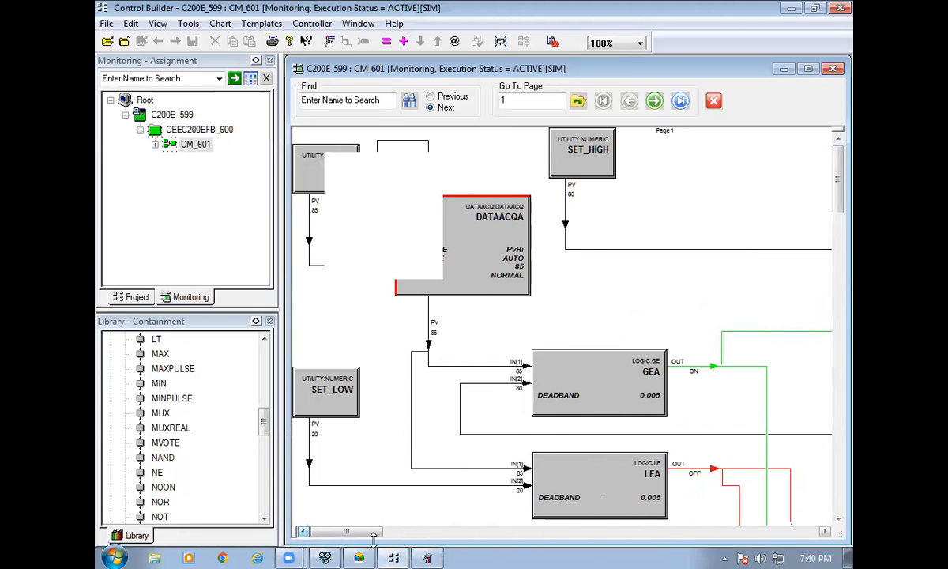
{"action": "left_click", "coordinate": [426, 557]}
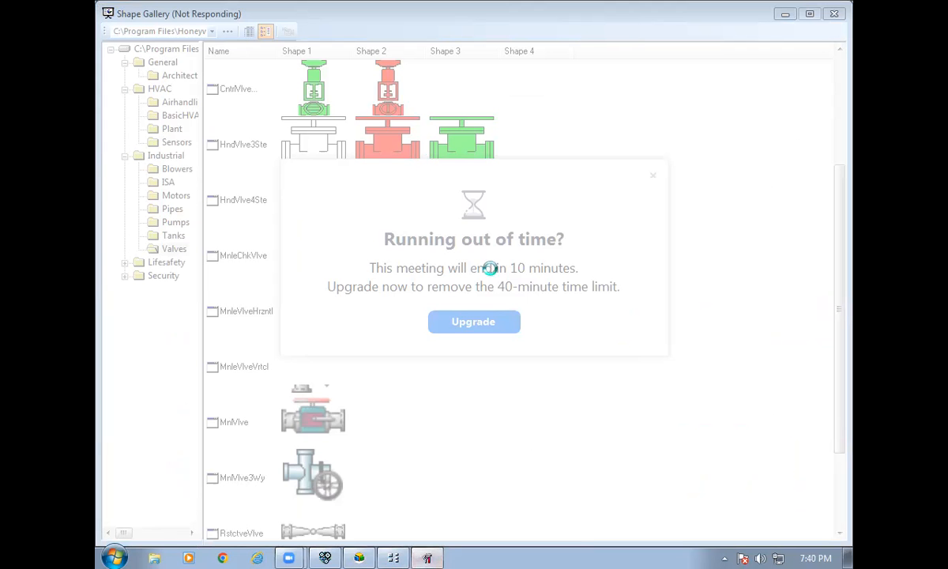
Attempt to close the frozen Shape Gallery, then switch to Configuration Studio's Displays page.
{"action": "left_click", "coordinate": [834, 14]}
{"action": "left_click", "coordinate": [361, 556]}
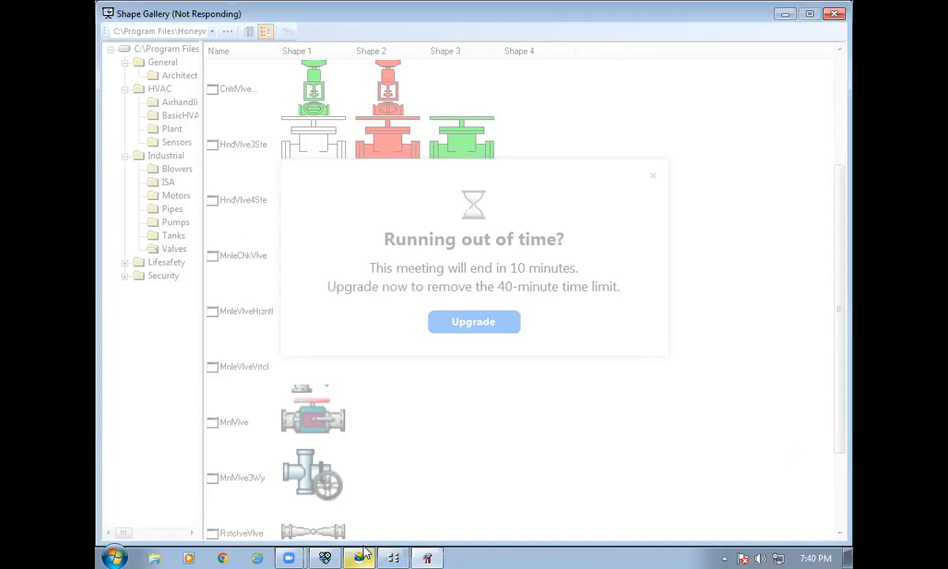
Bring up Configuration Studio's Displays page to review its display creation options.
{"action": "left_click", "coordinate": [362, 555]}
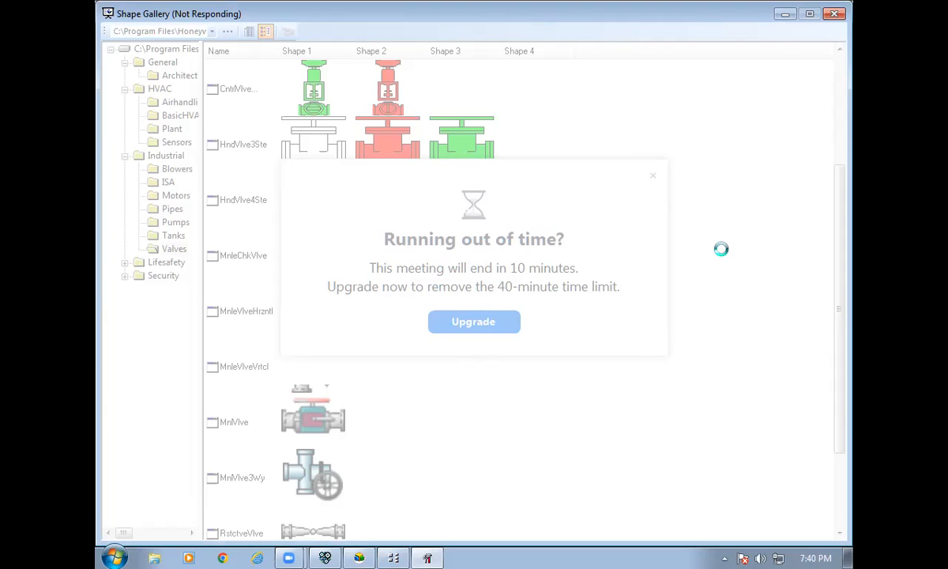
Keep waiting for the frozen Shape Gallery instead of closing it, then show Control Builder's CM_601 chart.
{"action": "left_click", "coordinate": [835, 18]}
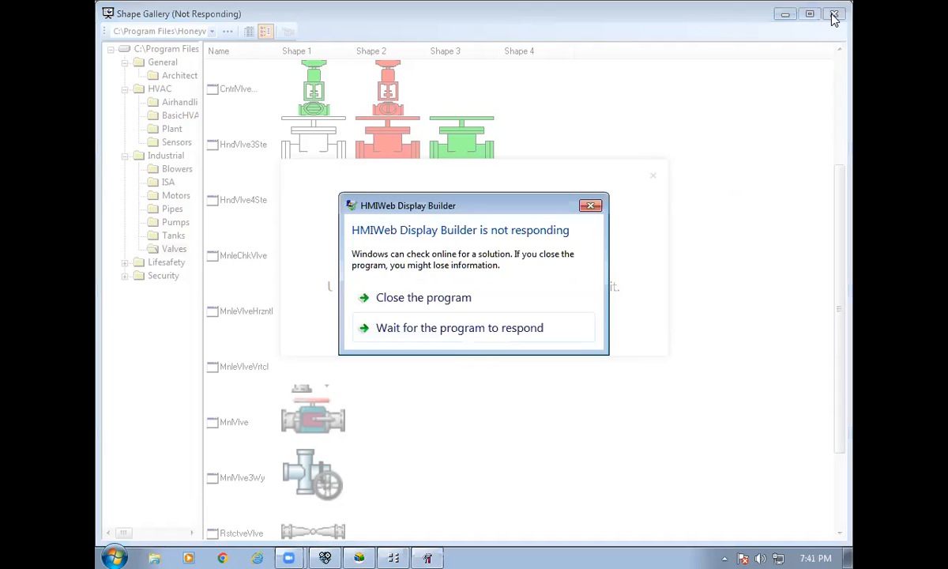
{"action": "left_click", "coordinate": [439, 329]}
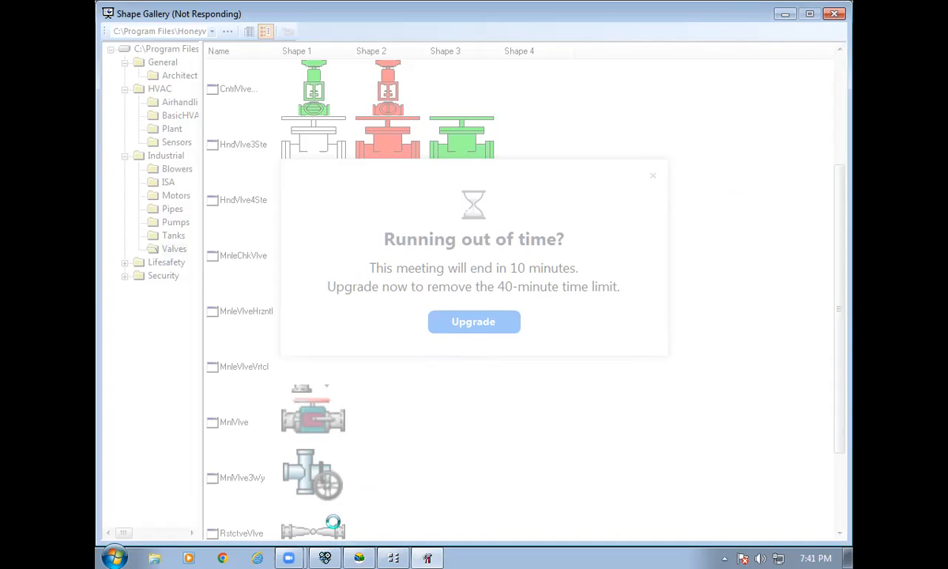
{"action": "left_click", "coordinate": [403, 553]}
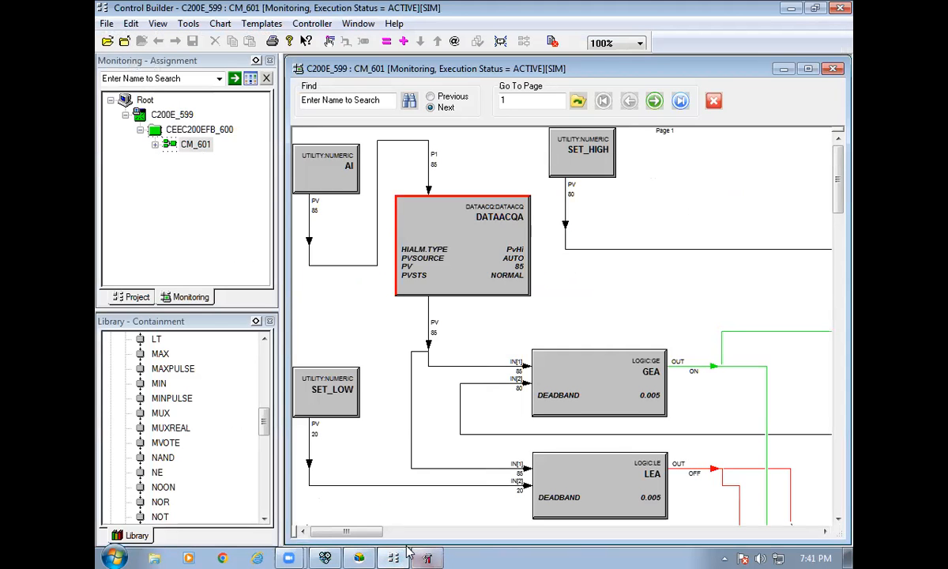
Bring the unresponsive Shape Gallery with its valve shapes back in front of the CM_601 chart.
{"action": "mouse_move", "coordinate": [292, 555]}
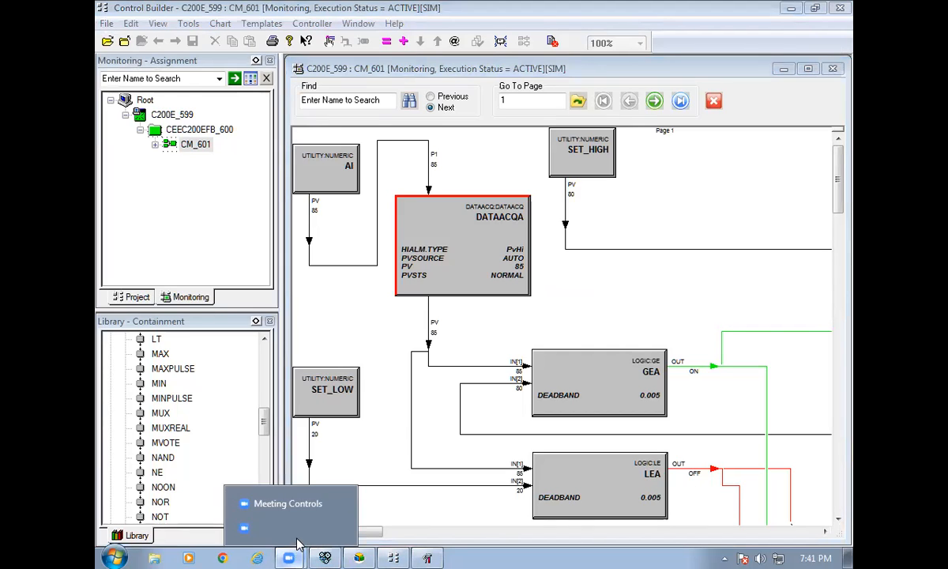
{"action": "left_click", "coordinate": [297, 513]}
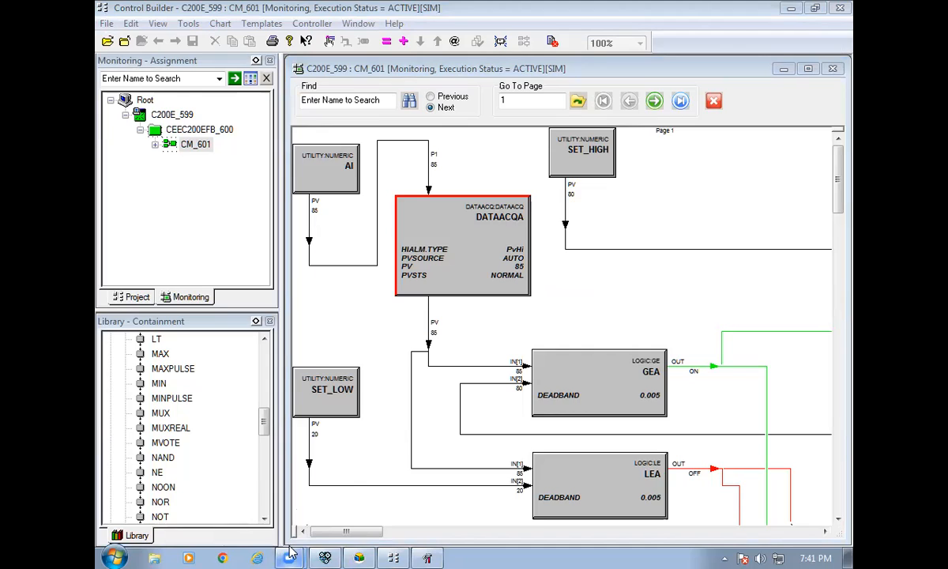
{"action": "mouse_move", "coordinate": [288, 554]}
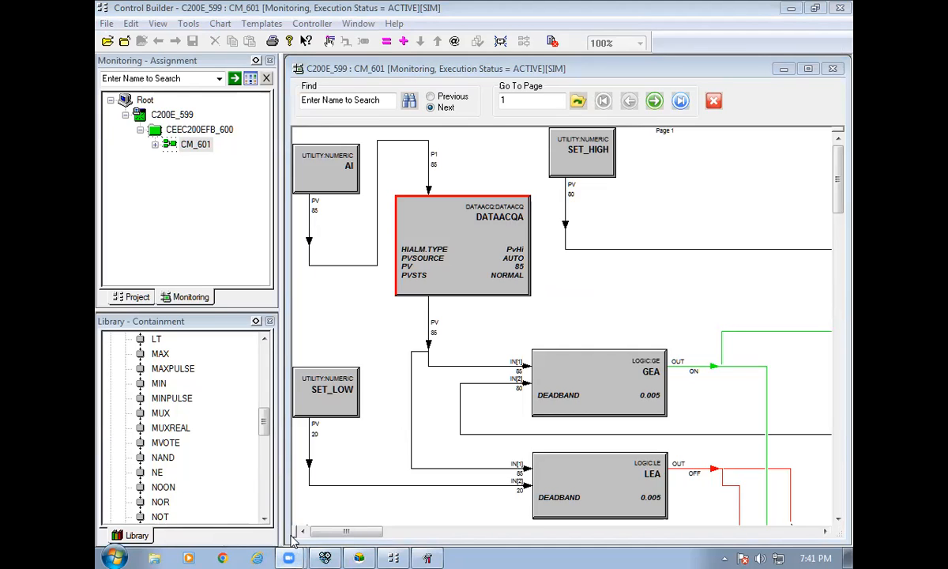
{"action": "left_click", "coordinate": [428, 554]}
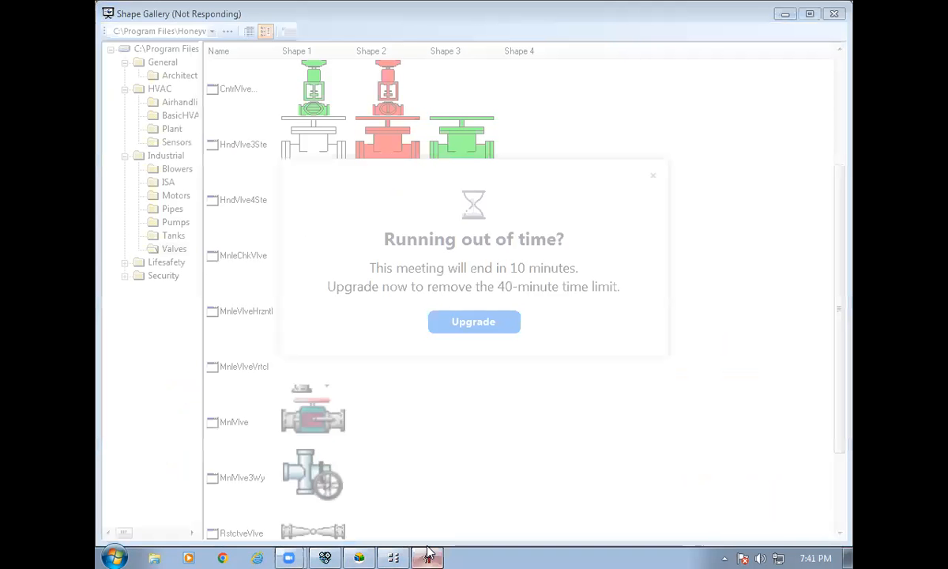